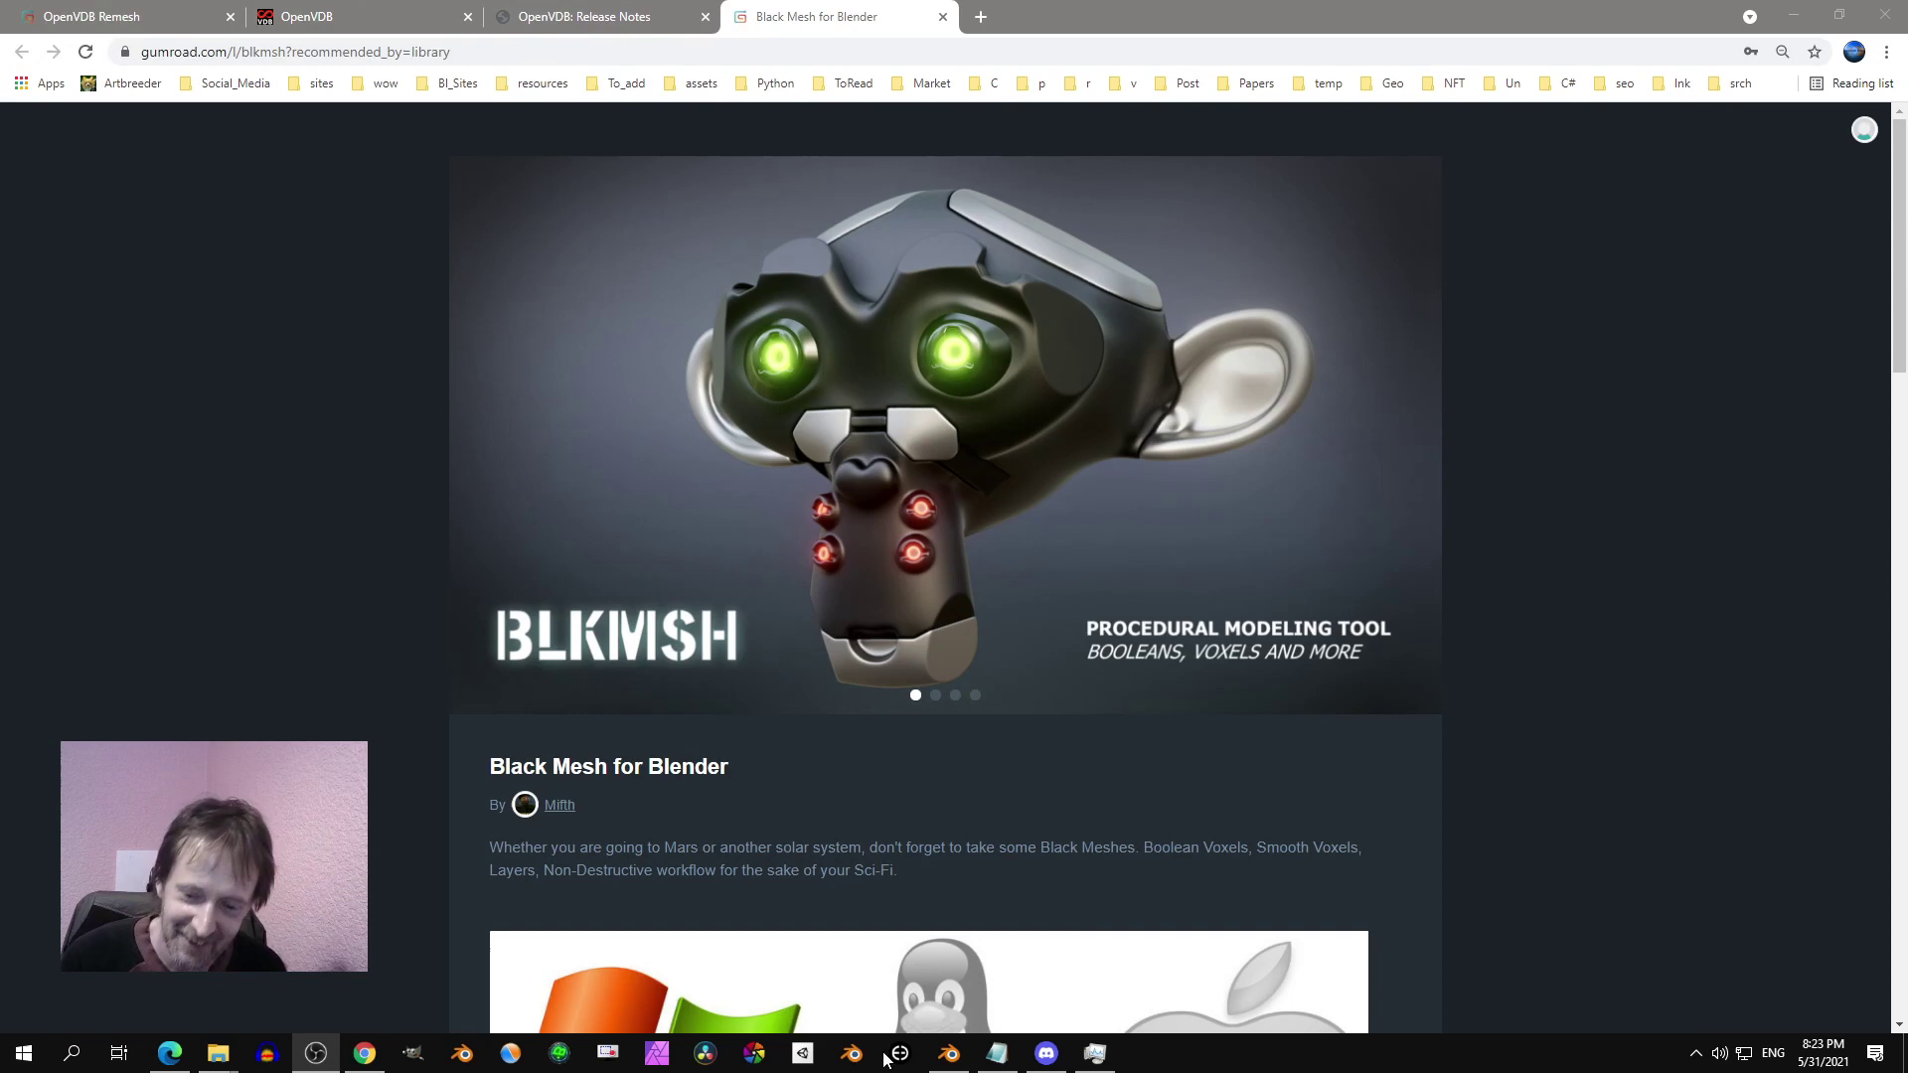
Step: Glance at Blender, then return to the Black Mesh for Blender page in Chrome
left_click(949, 1054)
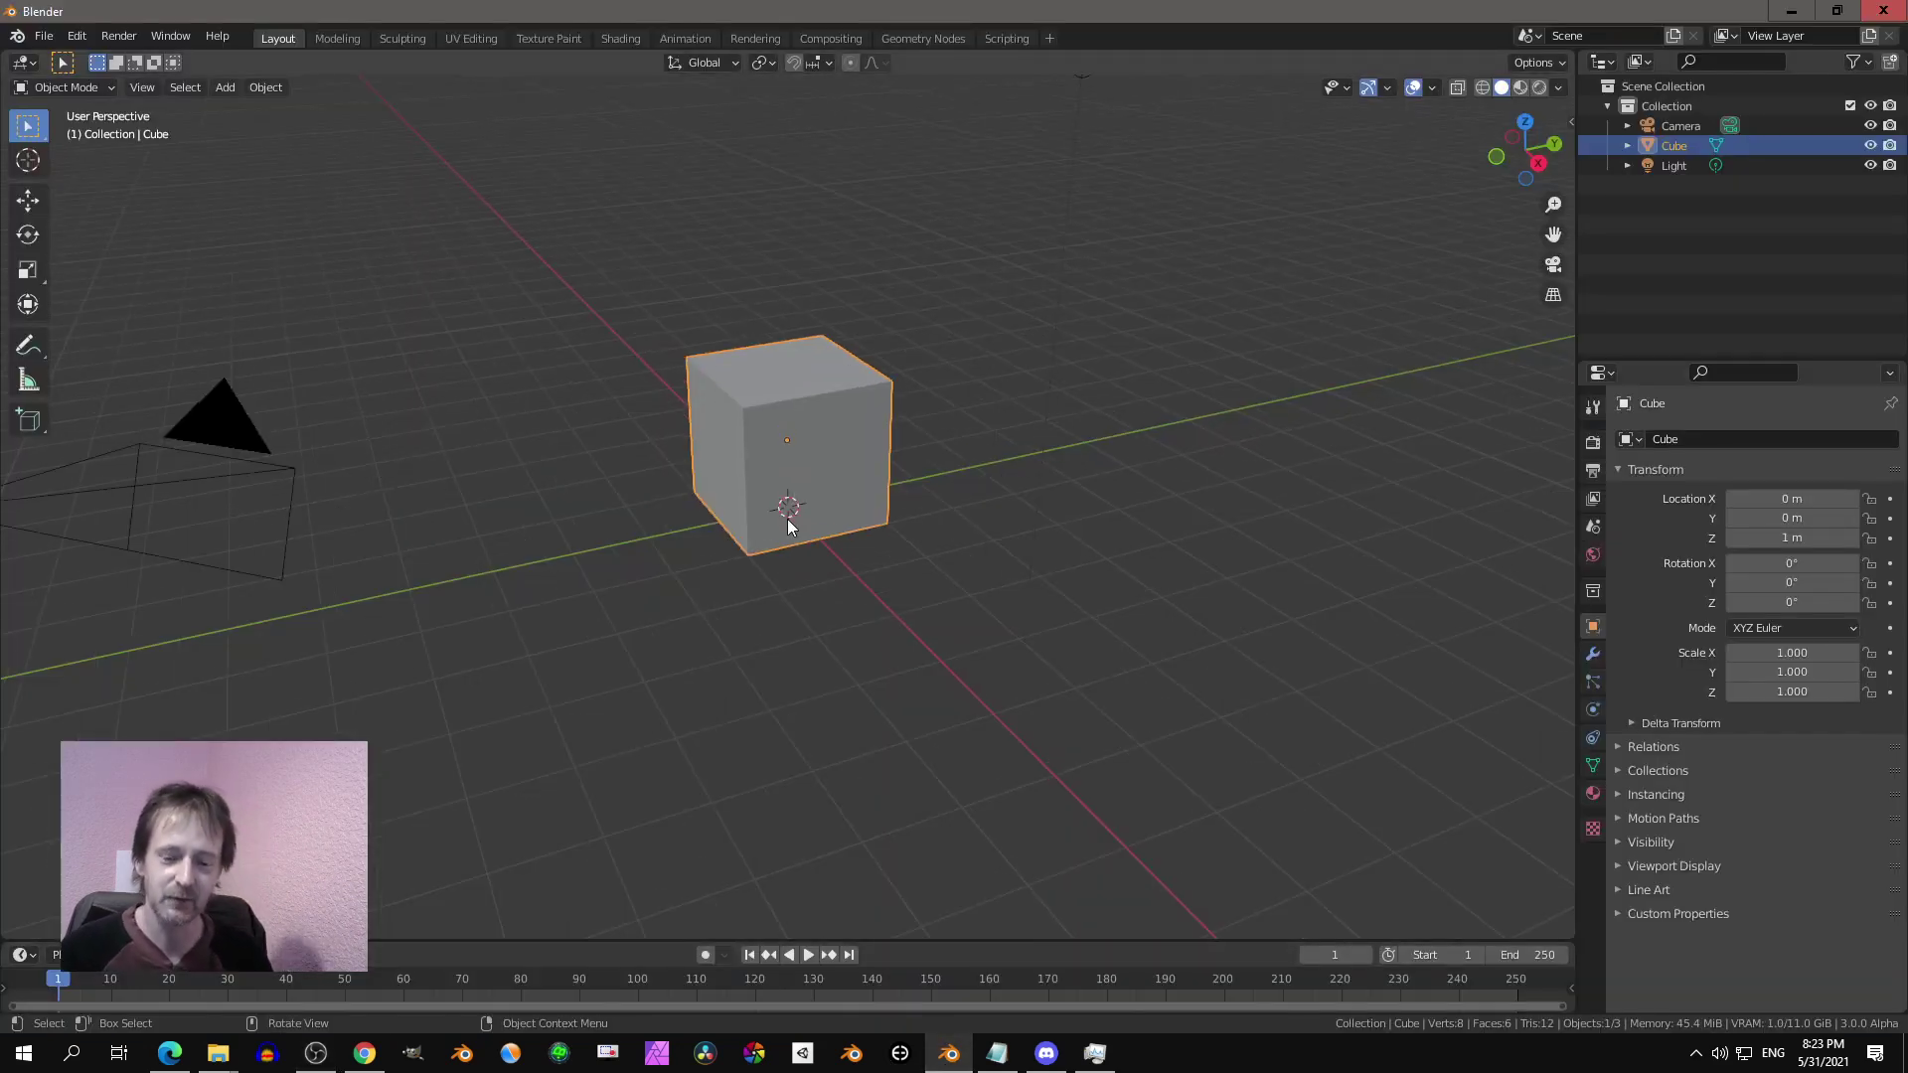
left_click(365, 1054)
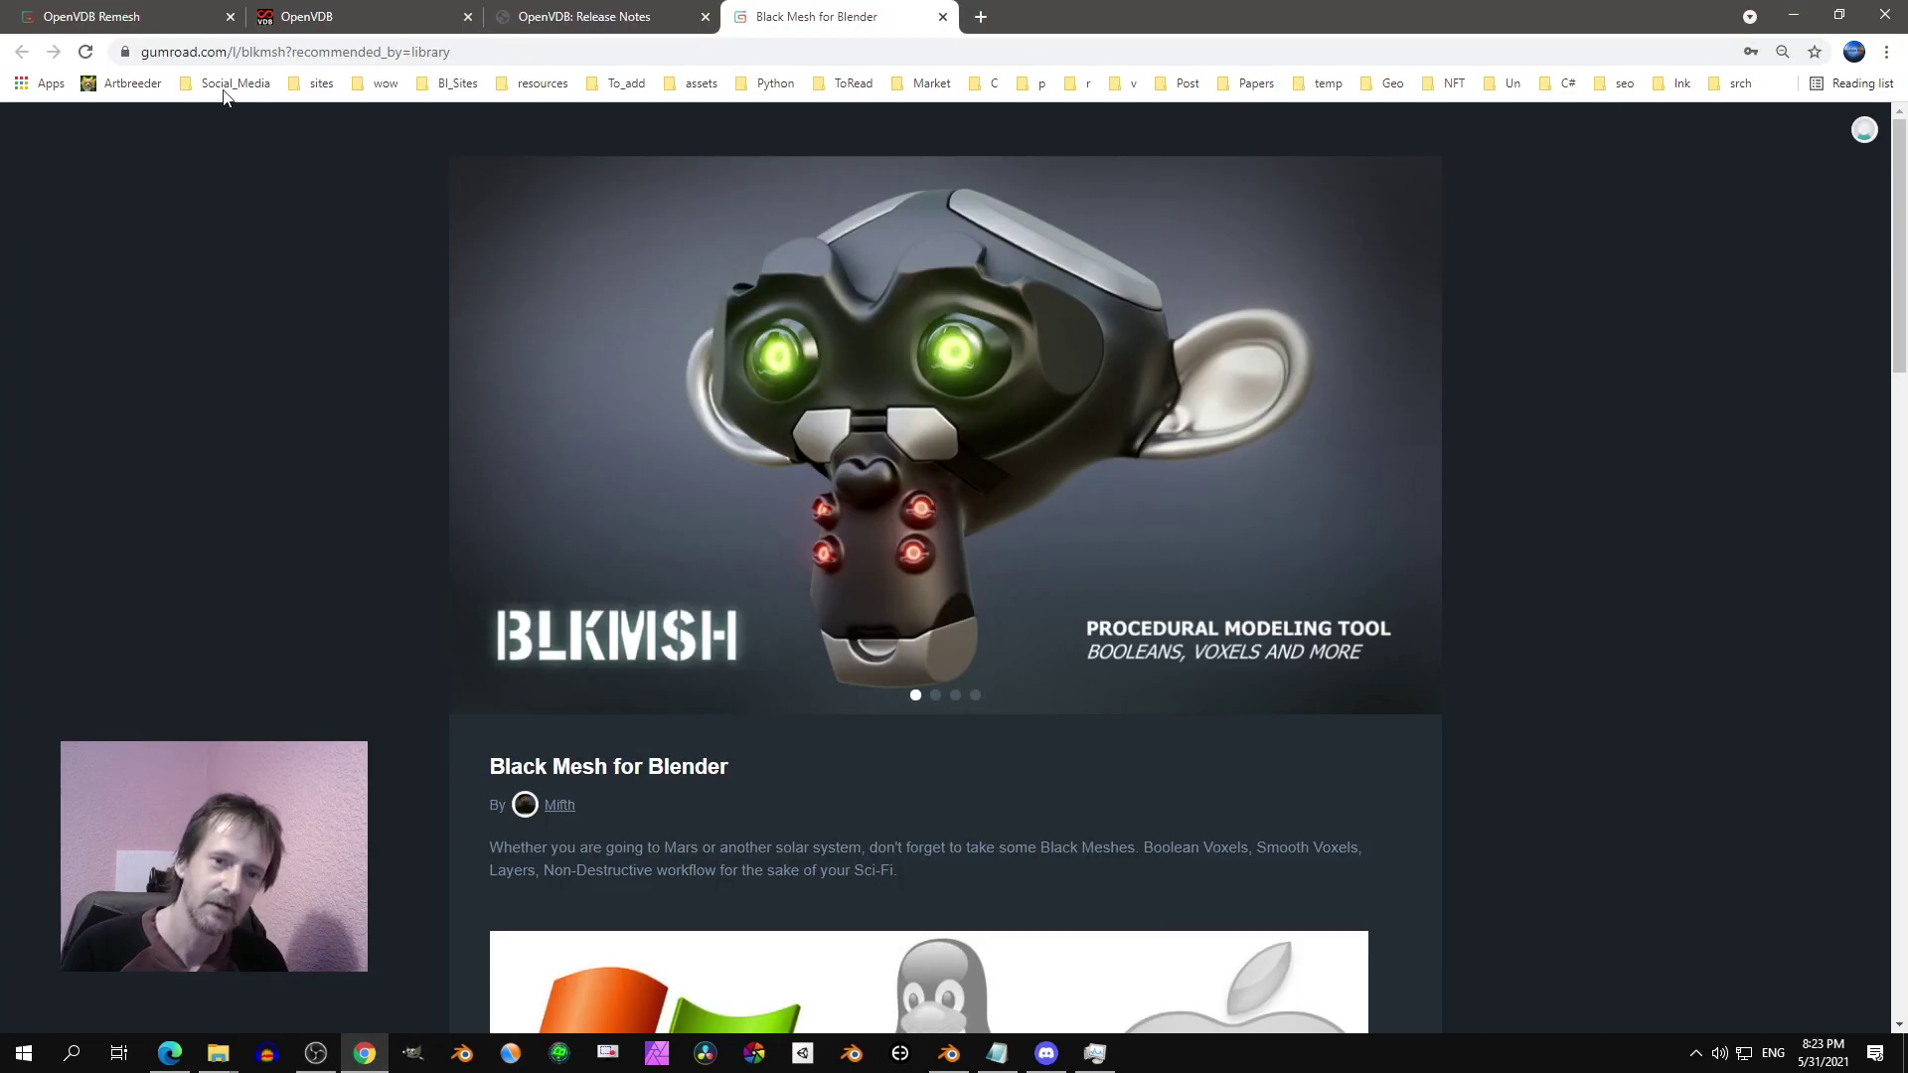
Step: Browse the OpenVDB site, OpenVDB Remesh page and release notes, then return to Black Mesh
left_click(333, 12)
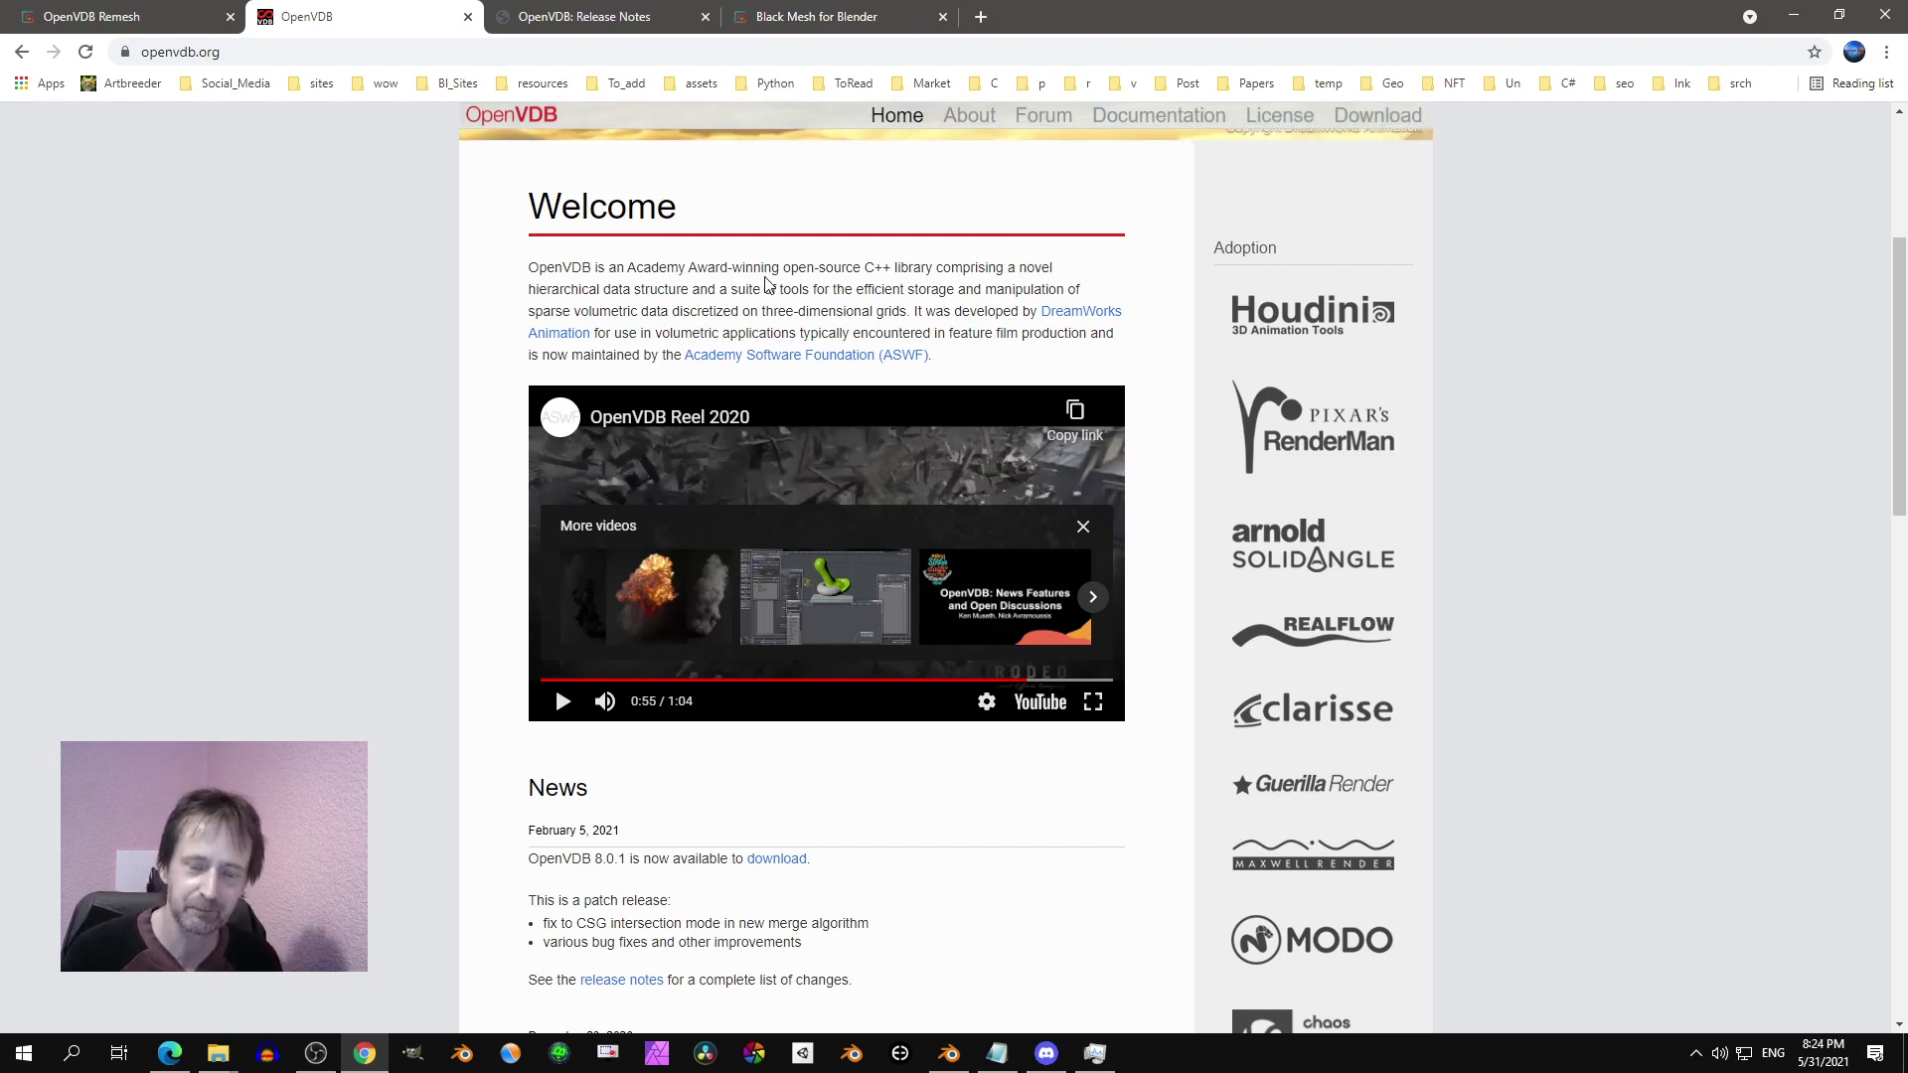
left_click(92, 10)
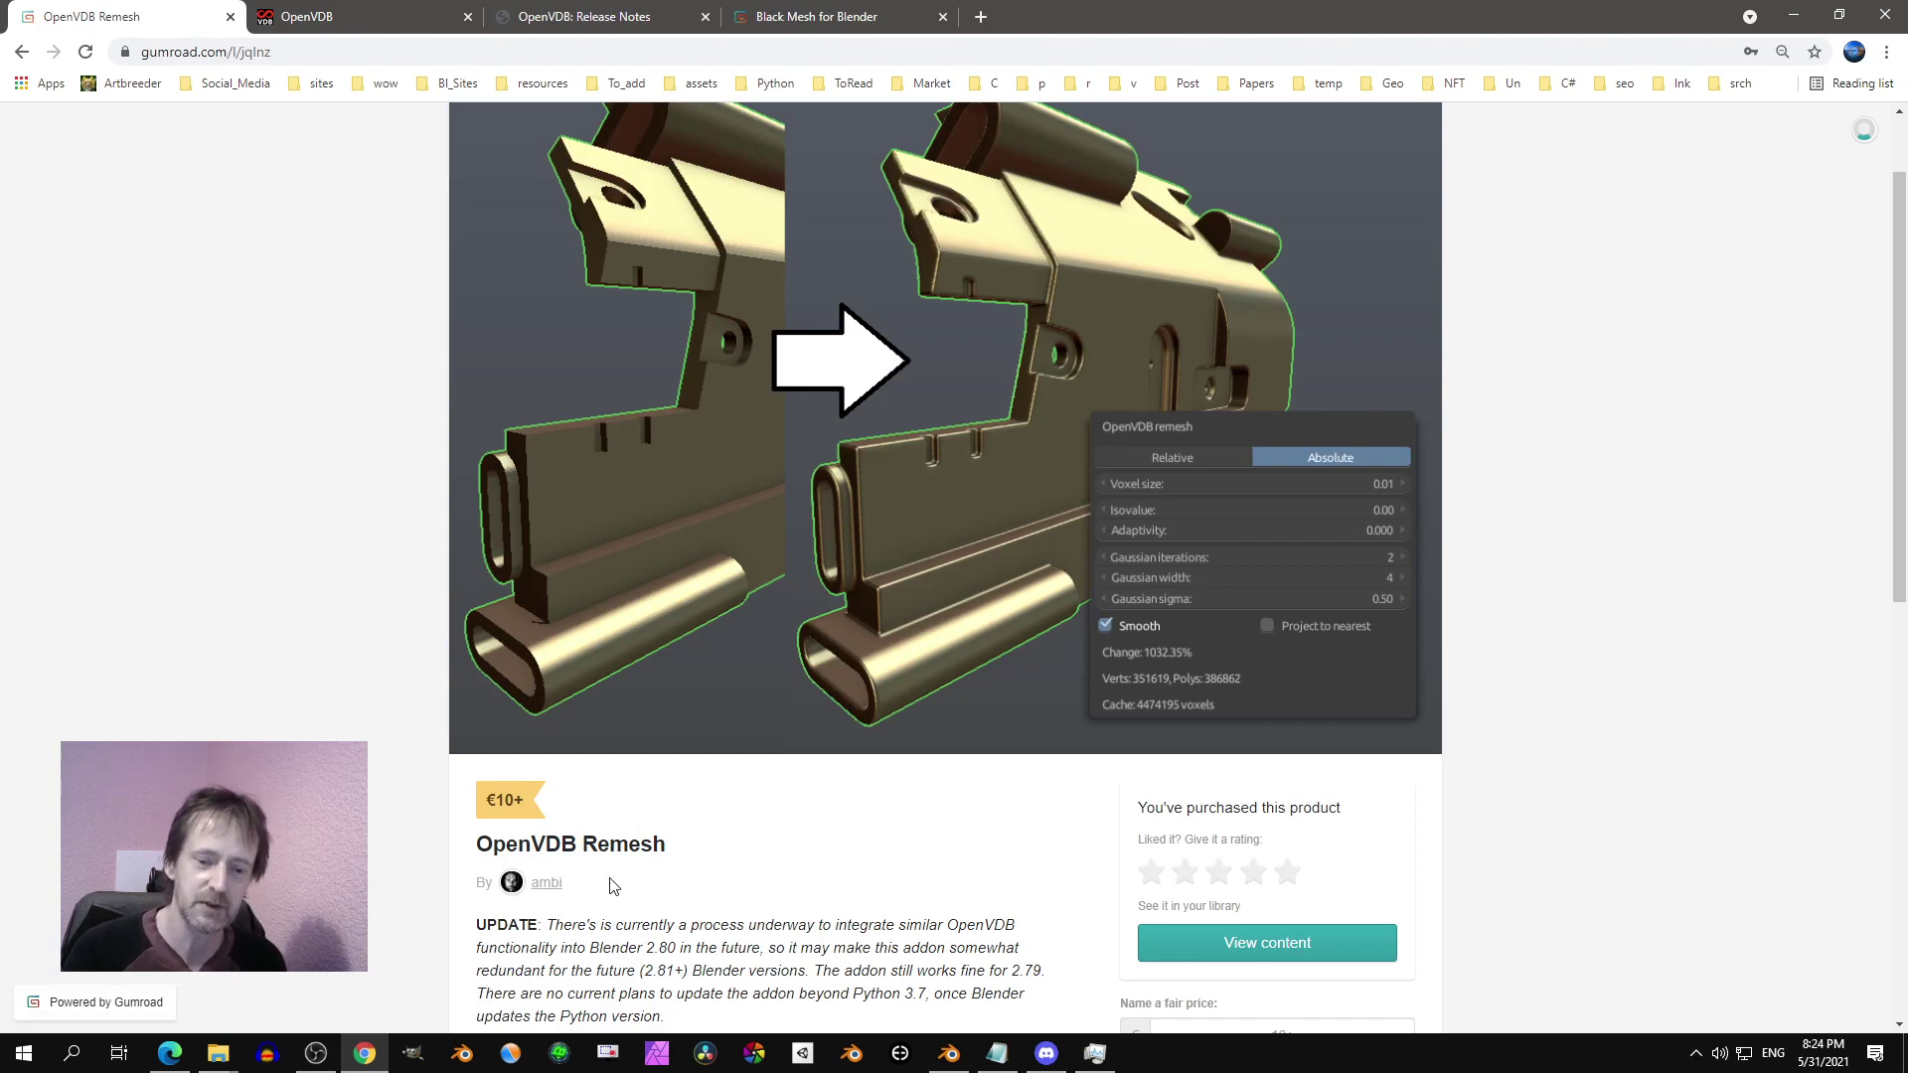
scroll(656, 889, "down", 1)
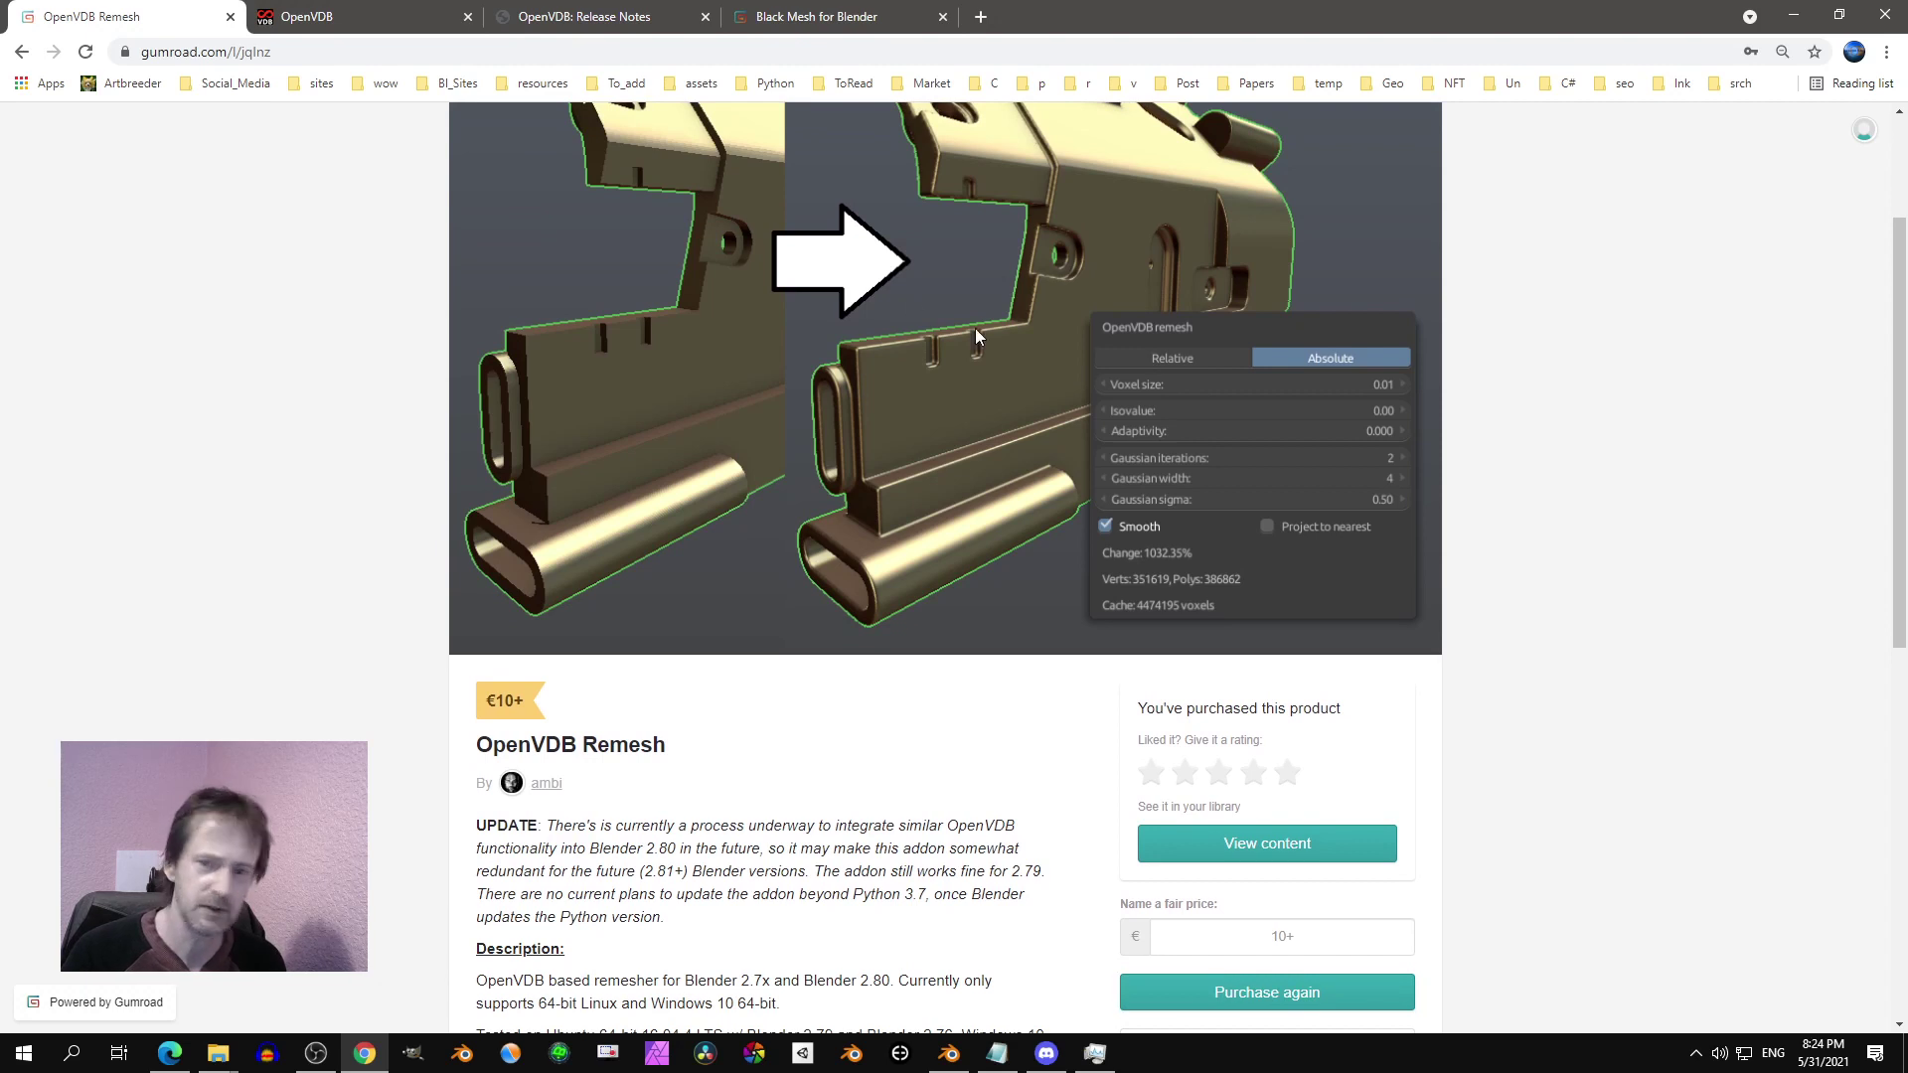
left_click(626, 14)
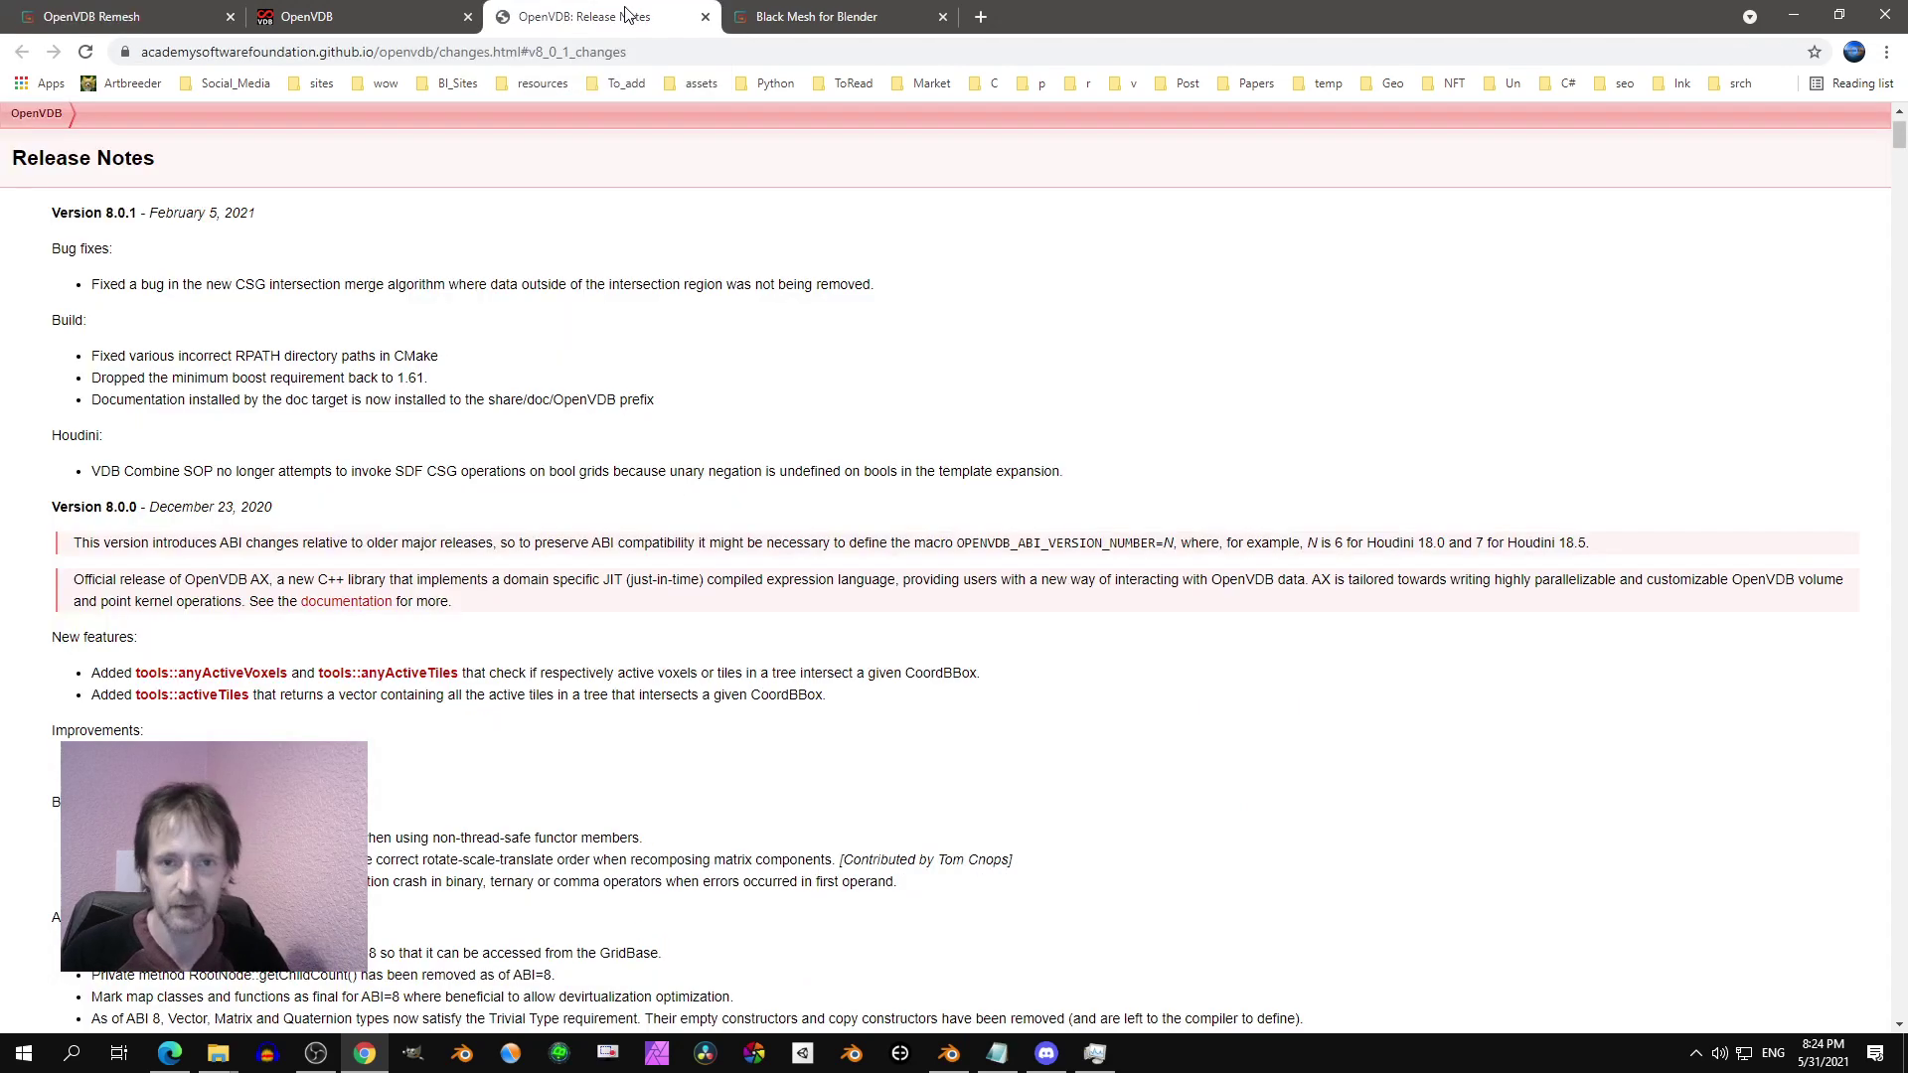
left_click(809, 20)
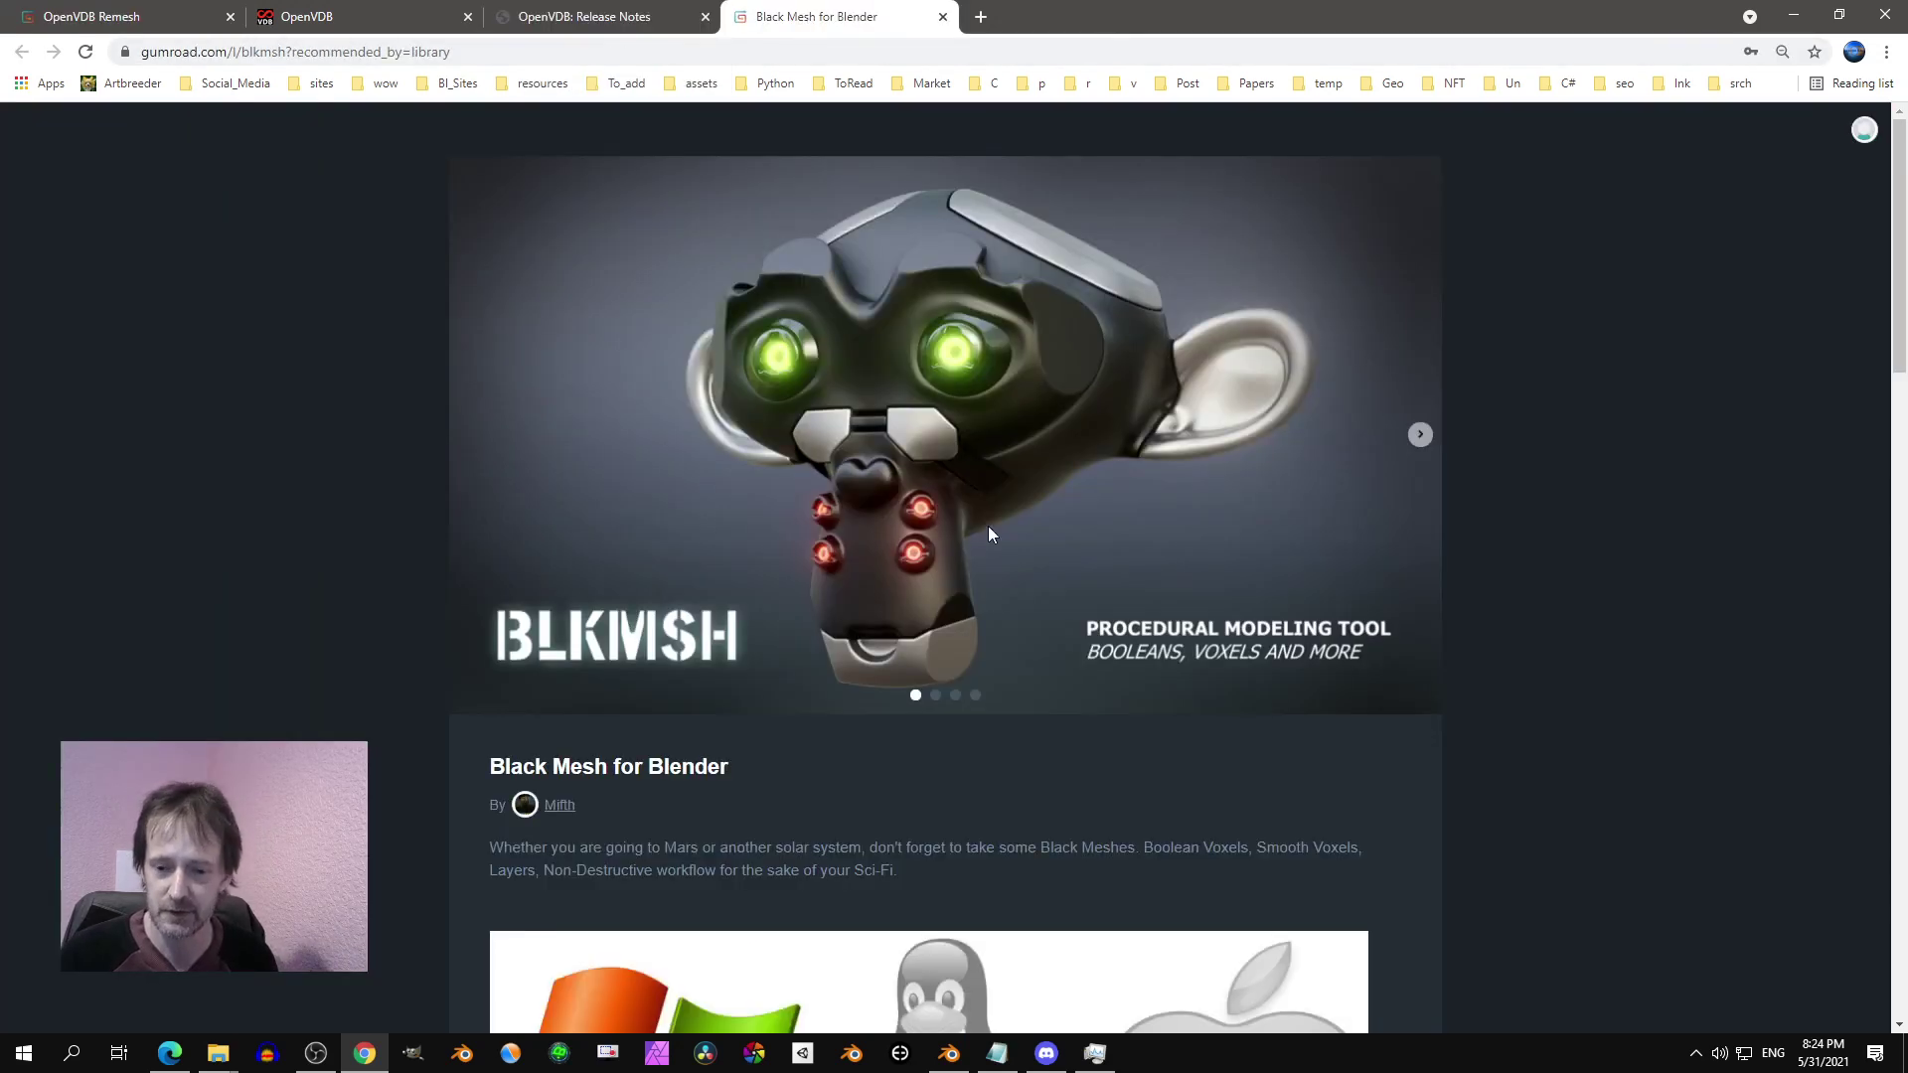
Step: Add a Voxel Remesh modifier to the default cube in Blender
left_click(949, 1053)
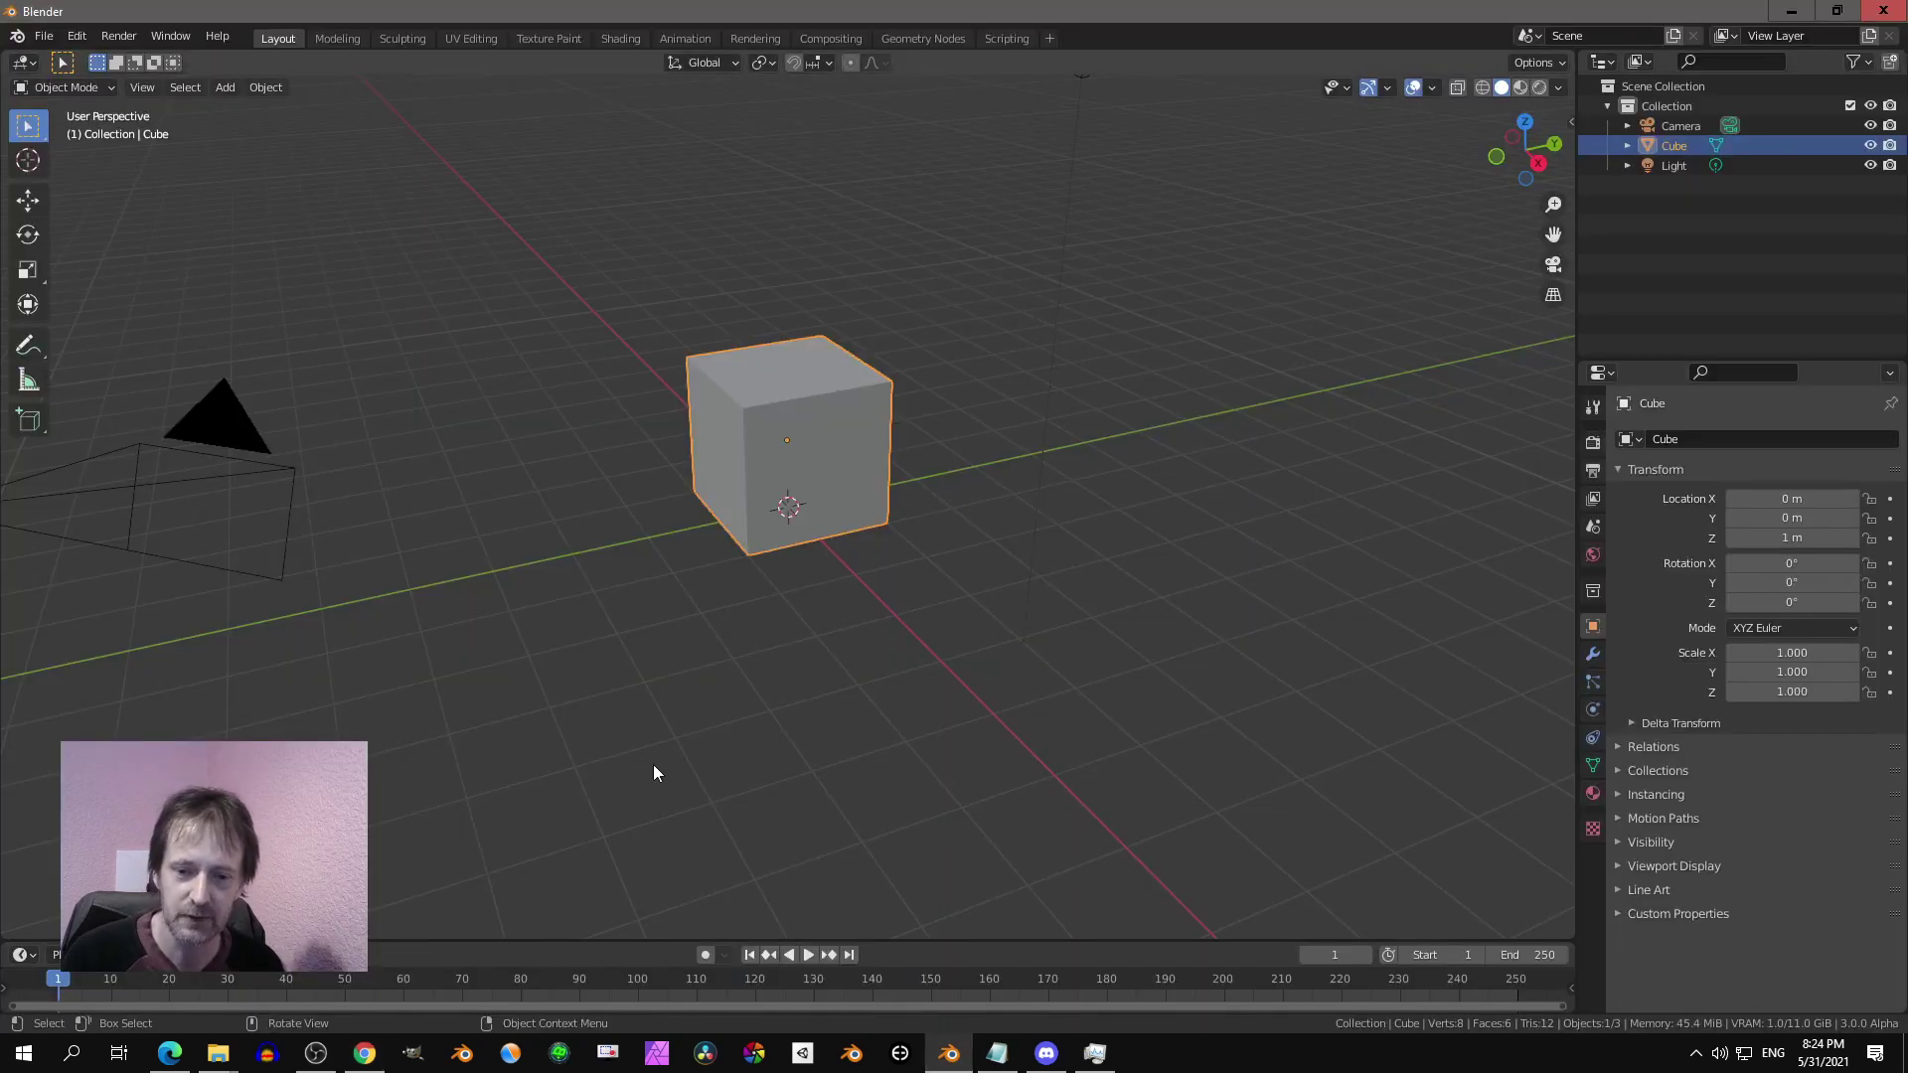
left_click(1593, 654)
left_click(1698, 440)
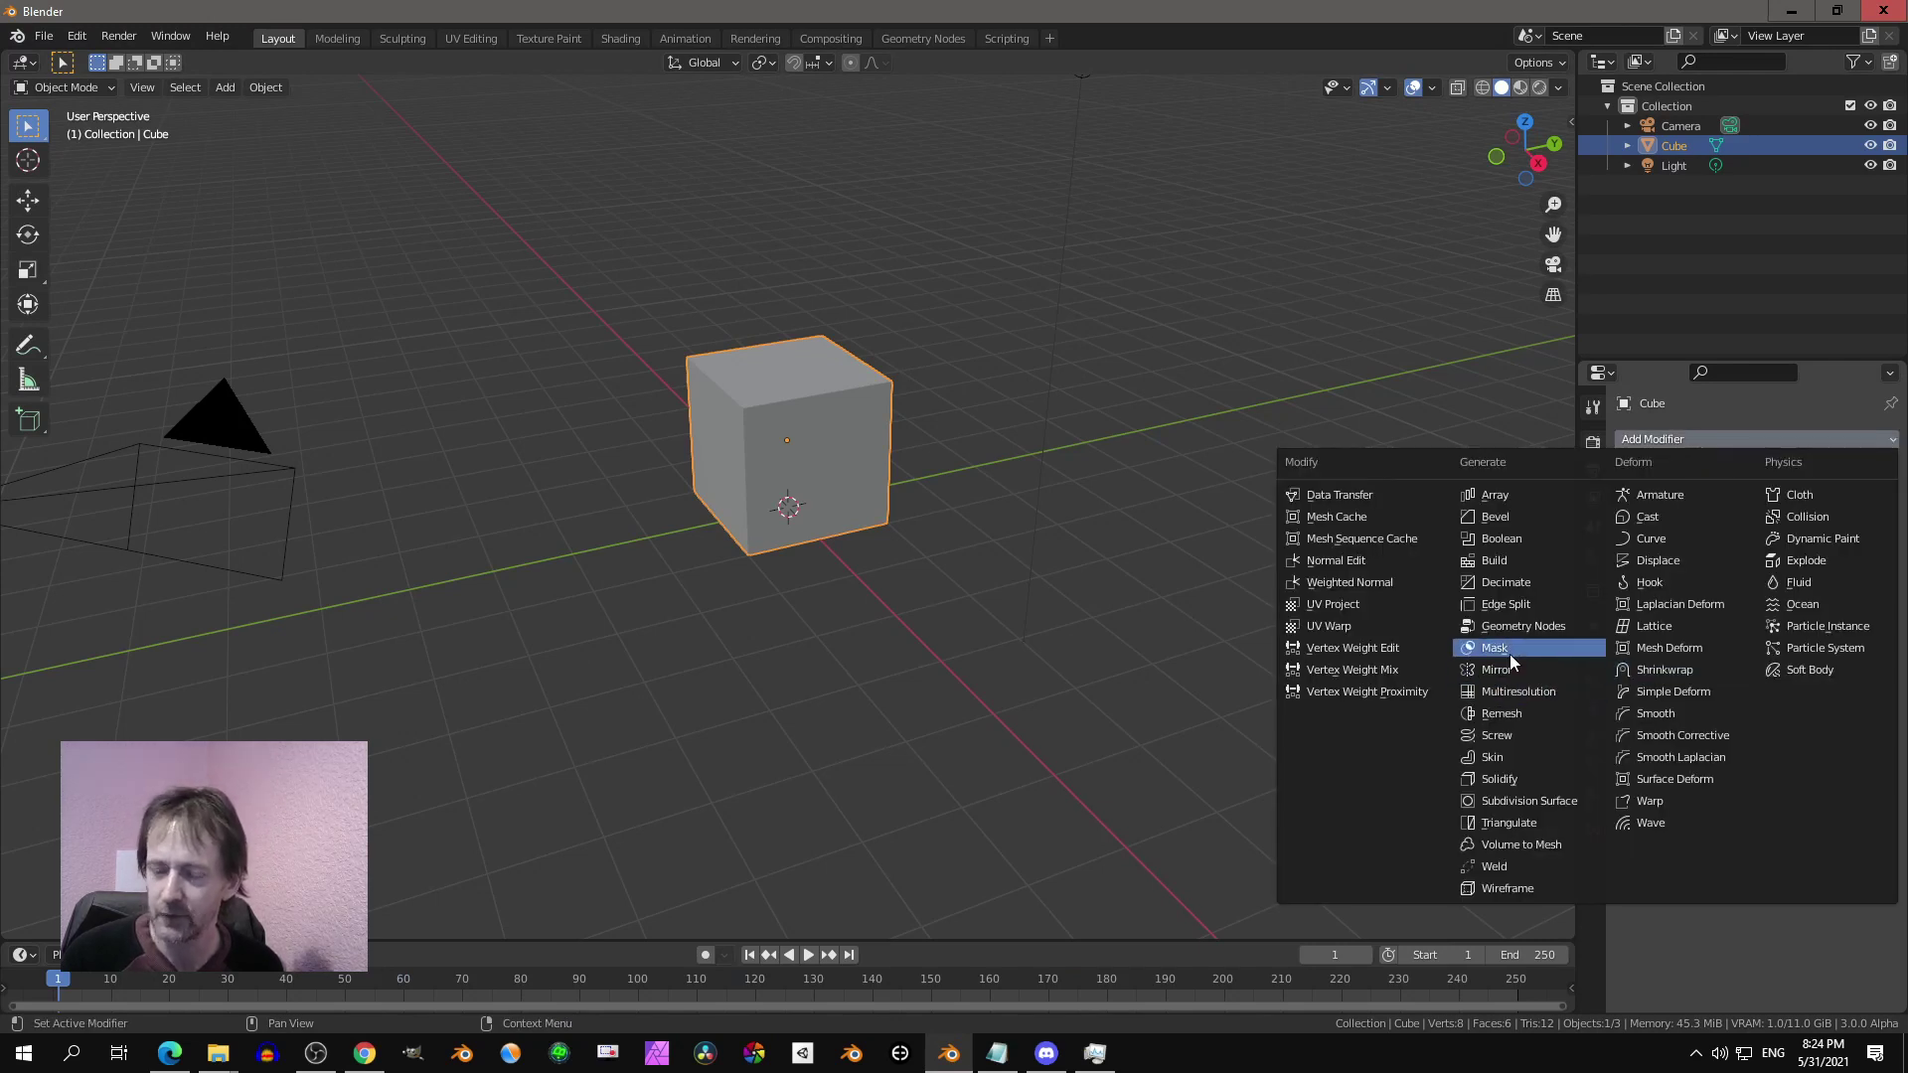
left_click(1514, 712)
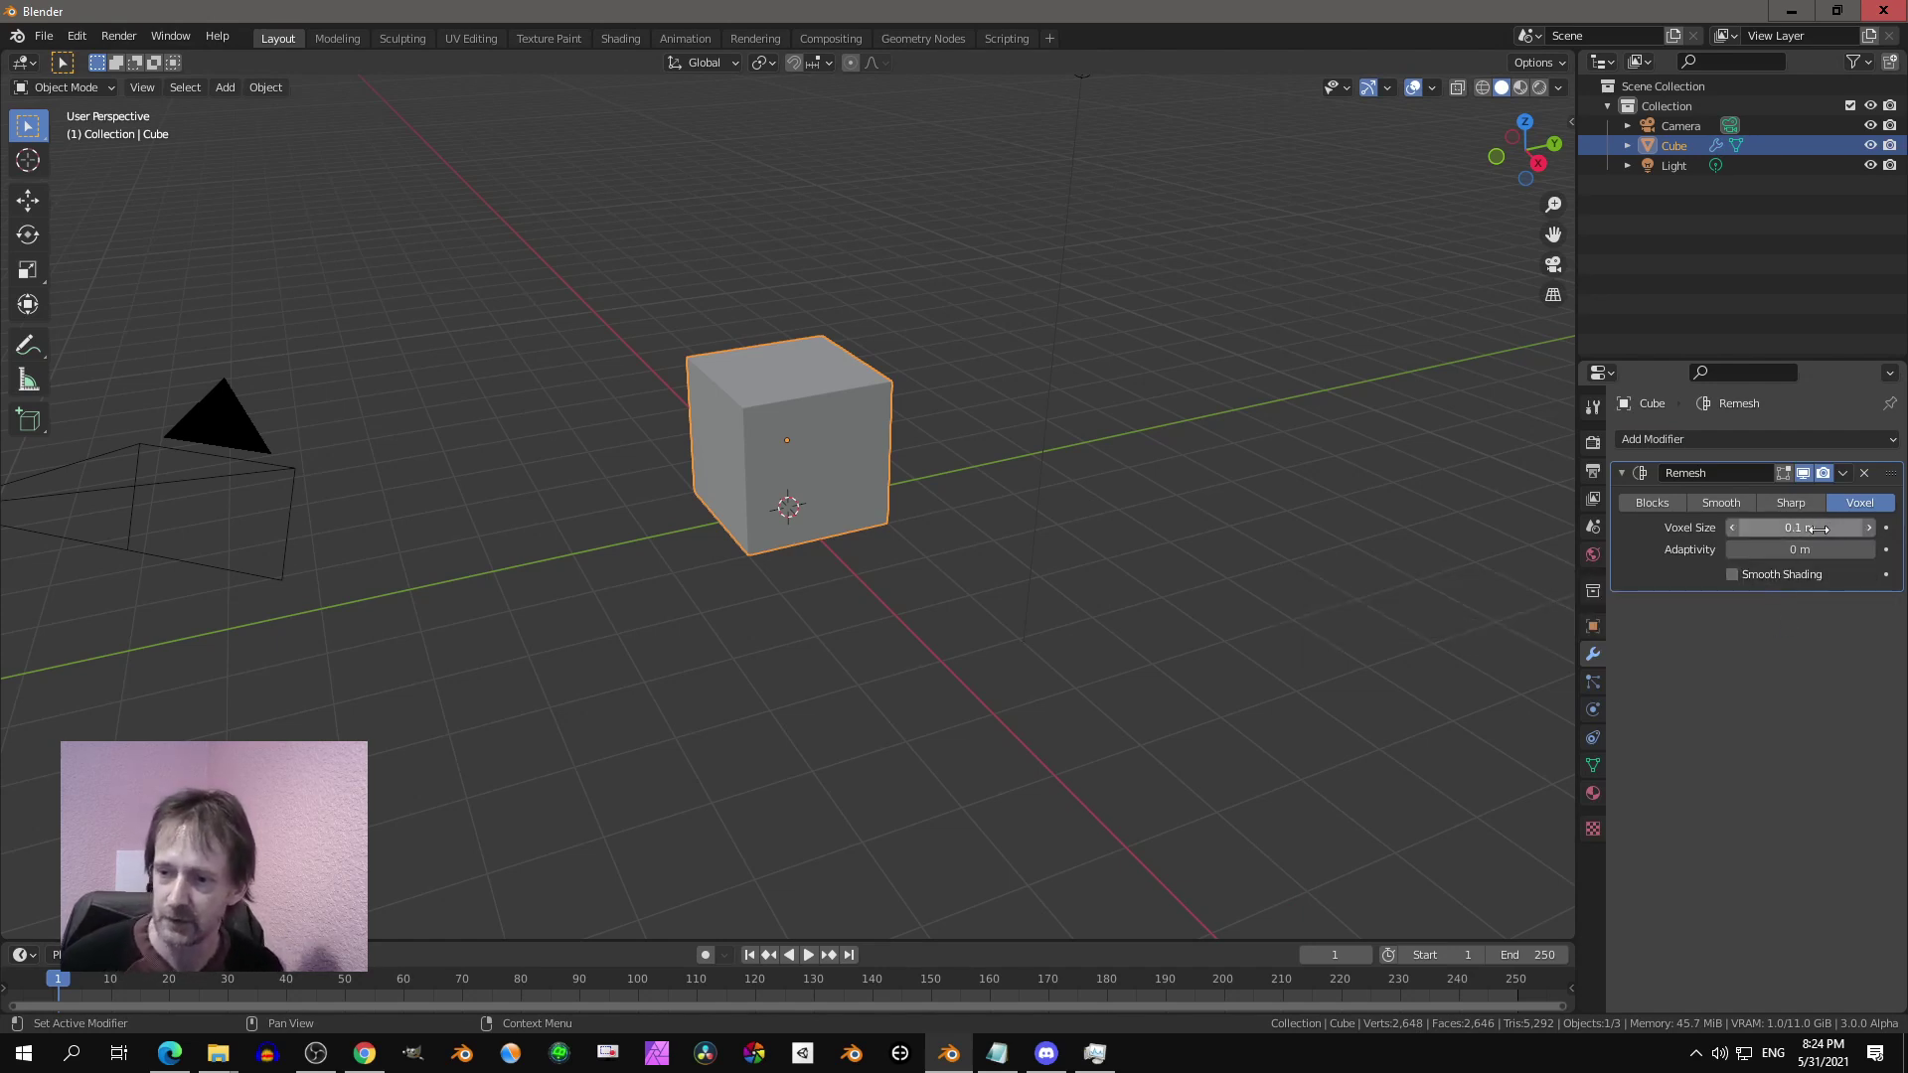
Step: Turn on the wireframe overlay to inspect the remeshed cube
left_click(1432, 88)
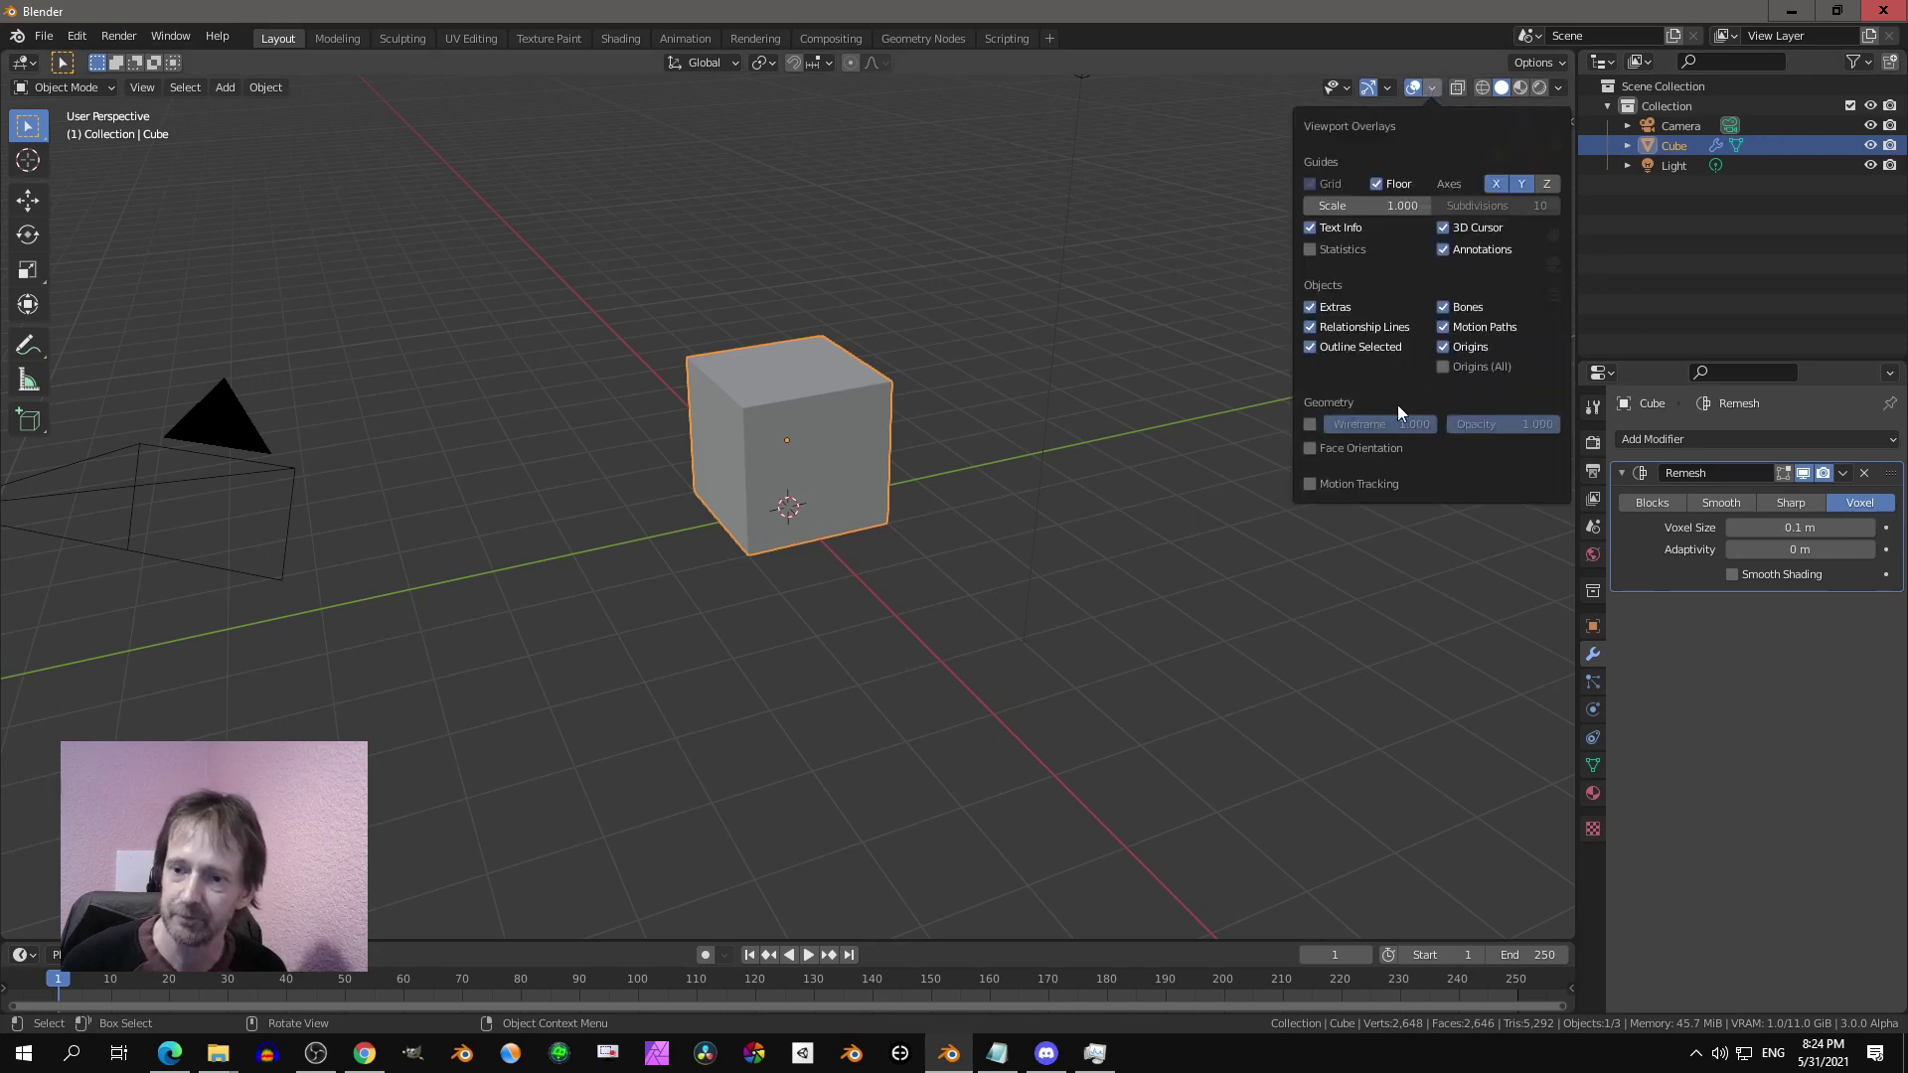
left_click(1310, 424)
scroll(1065, 516, "up", 3)
middle_click_drag(1065, 517, 1103, 556)
scroll(1110, 580, "up", 3)
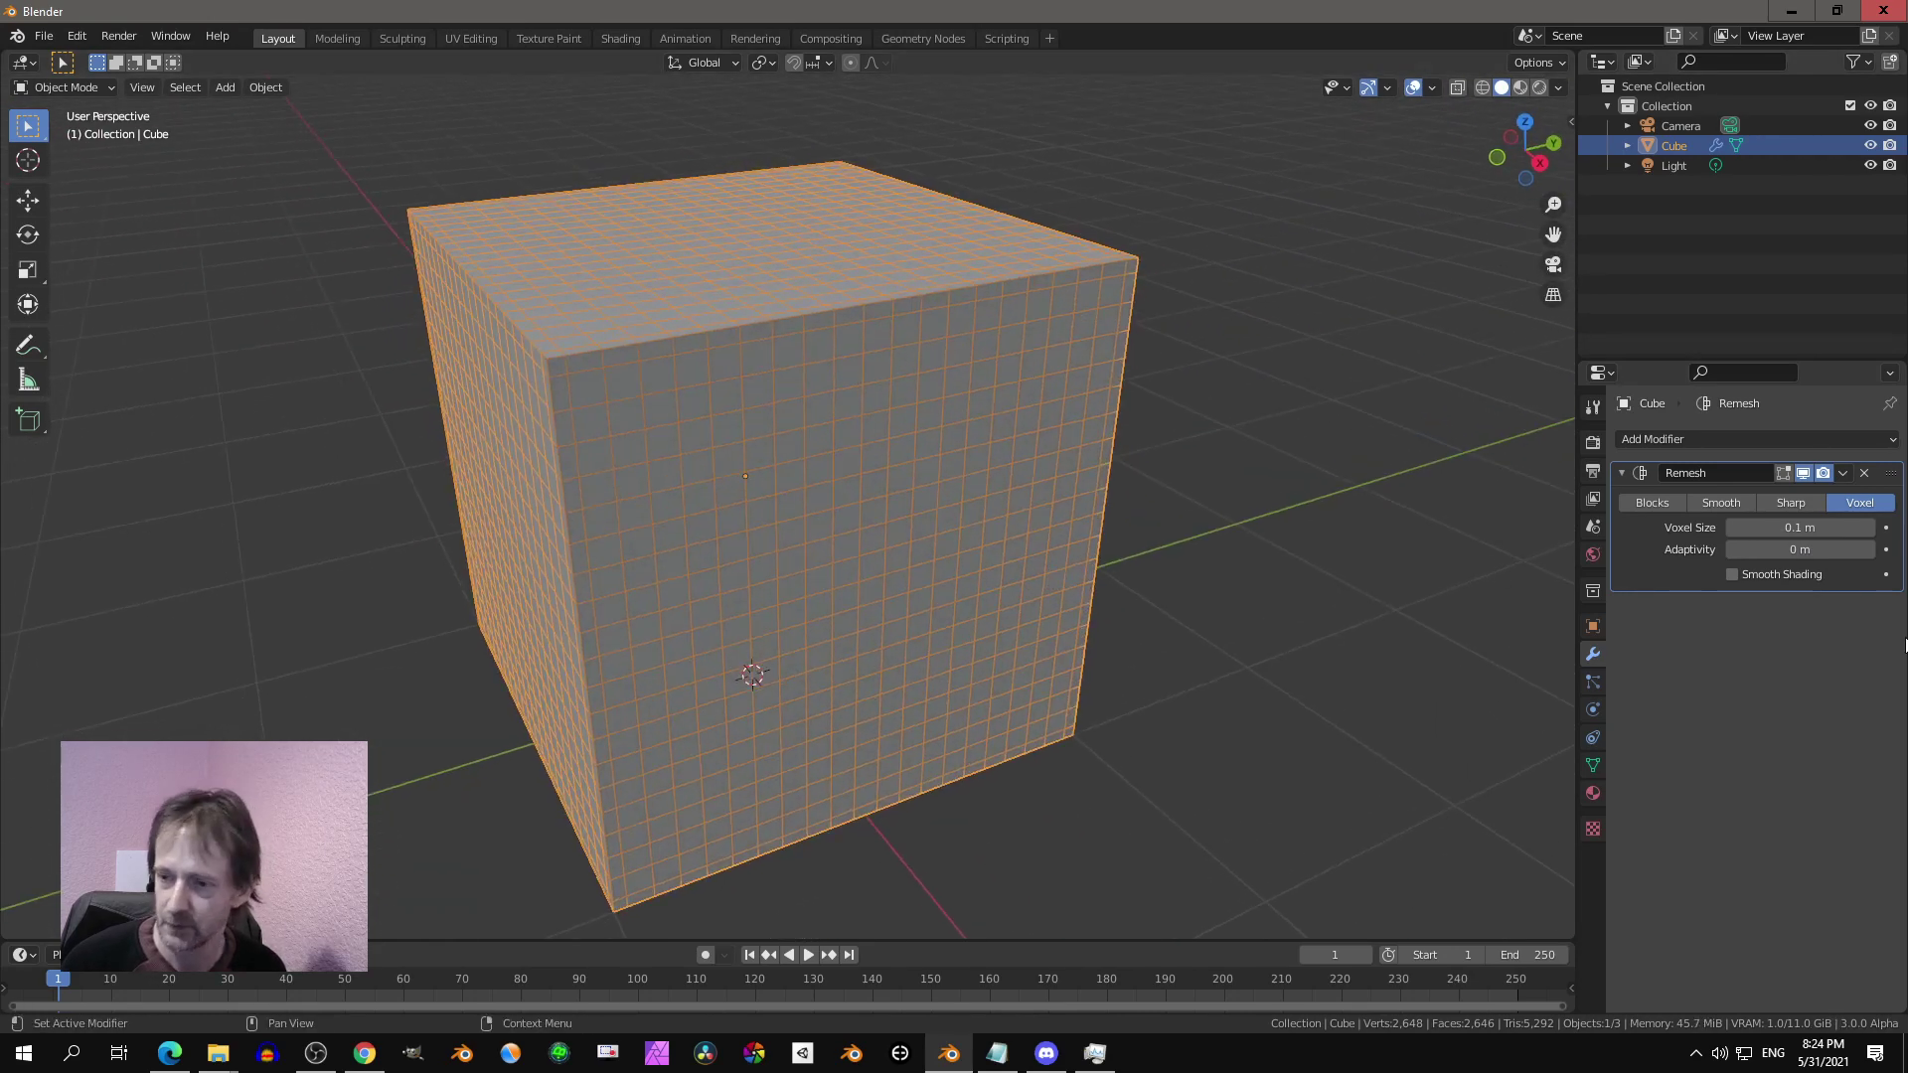
Step: Set Remesh Adaptivity to 0.01 m, then delete the Remesh modifier
left_click(1869, 550)
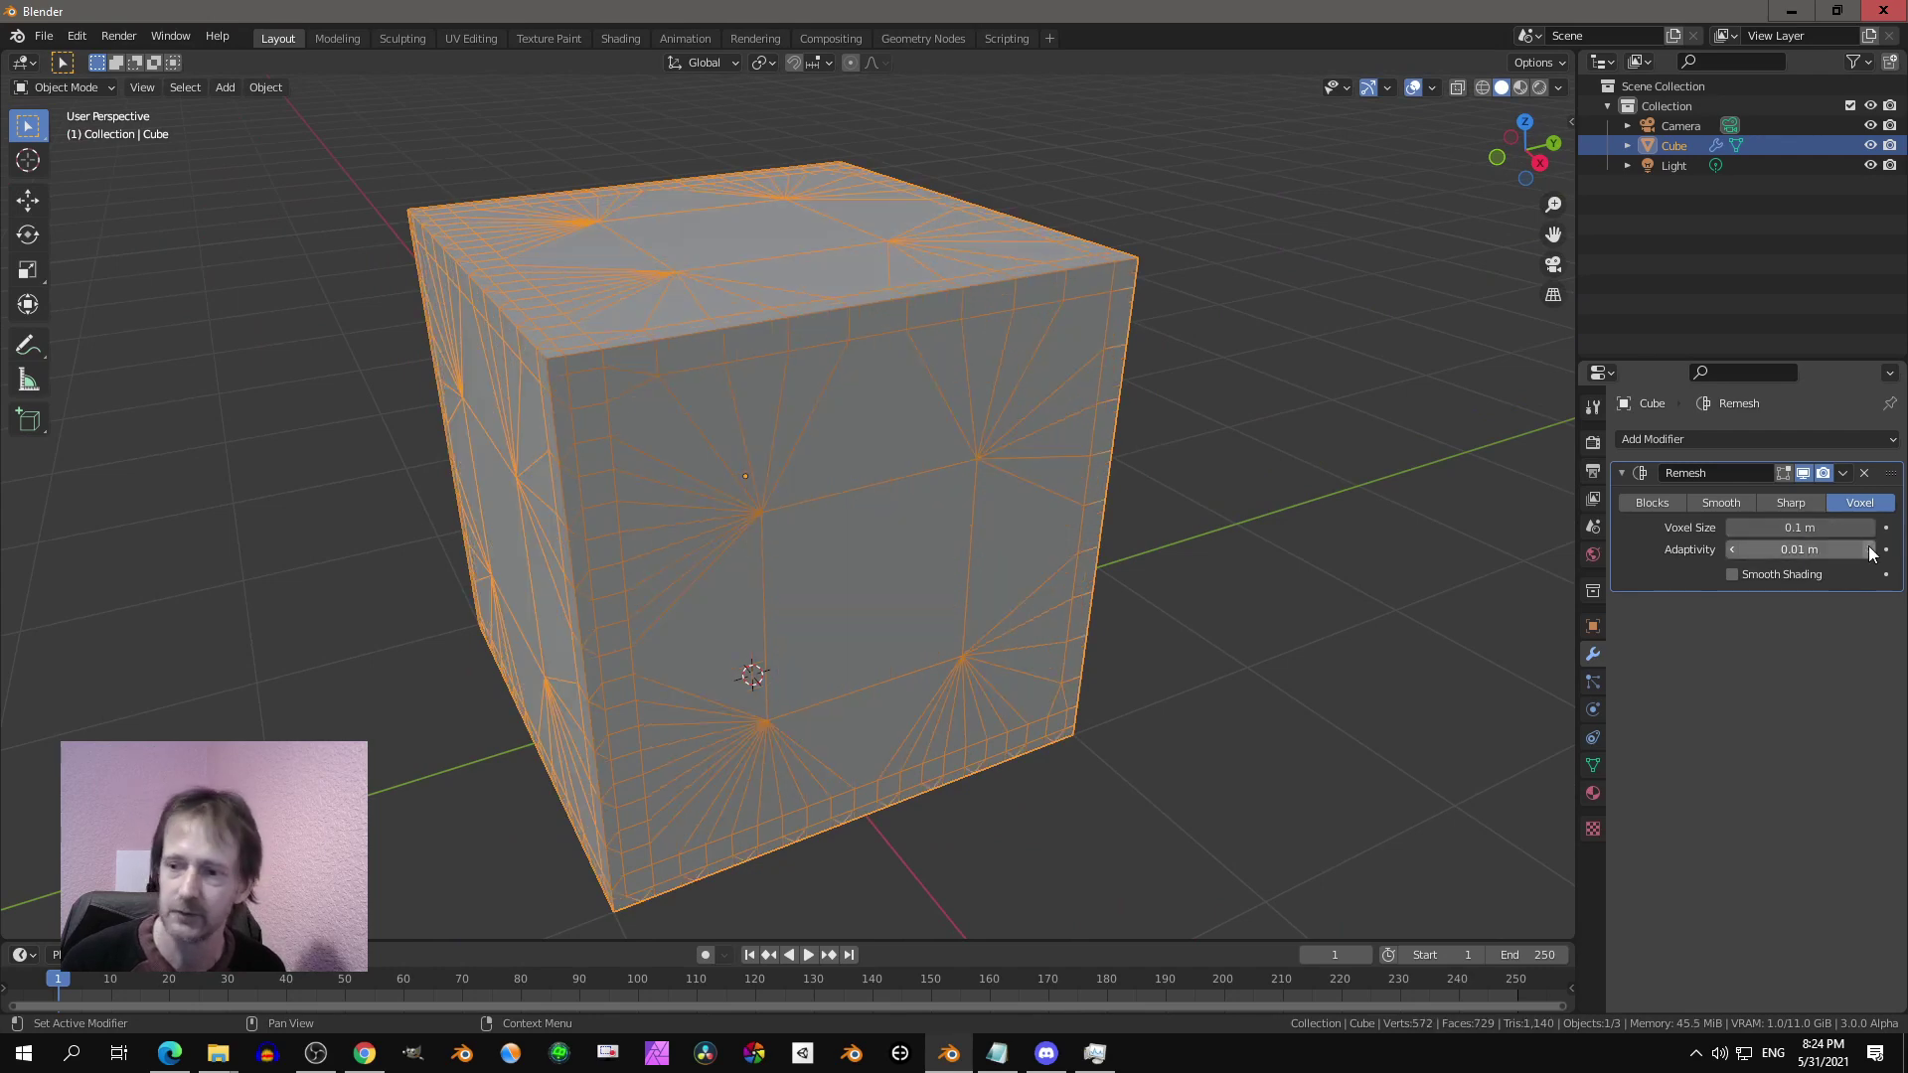
scroll(1024, 370, "down", 6)
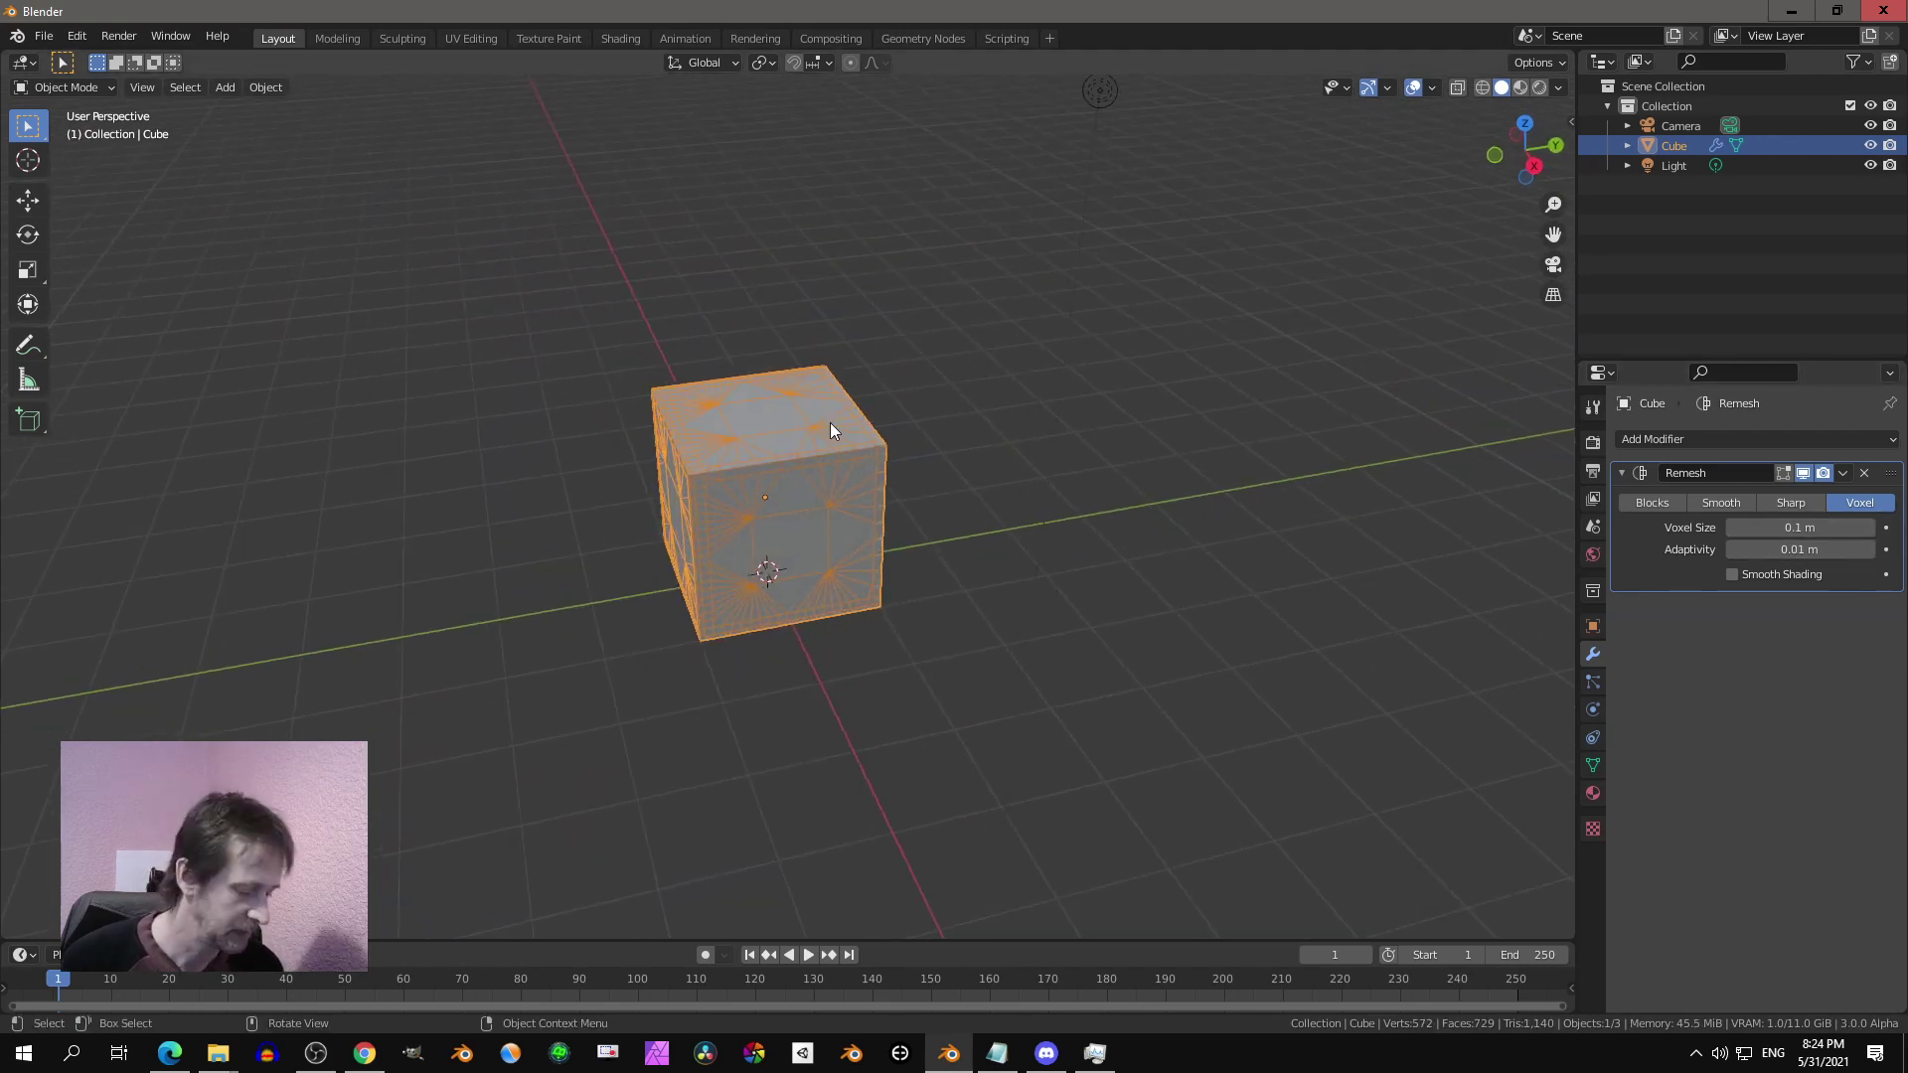
left_click(1864, 473)
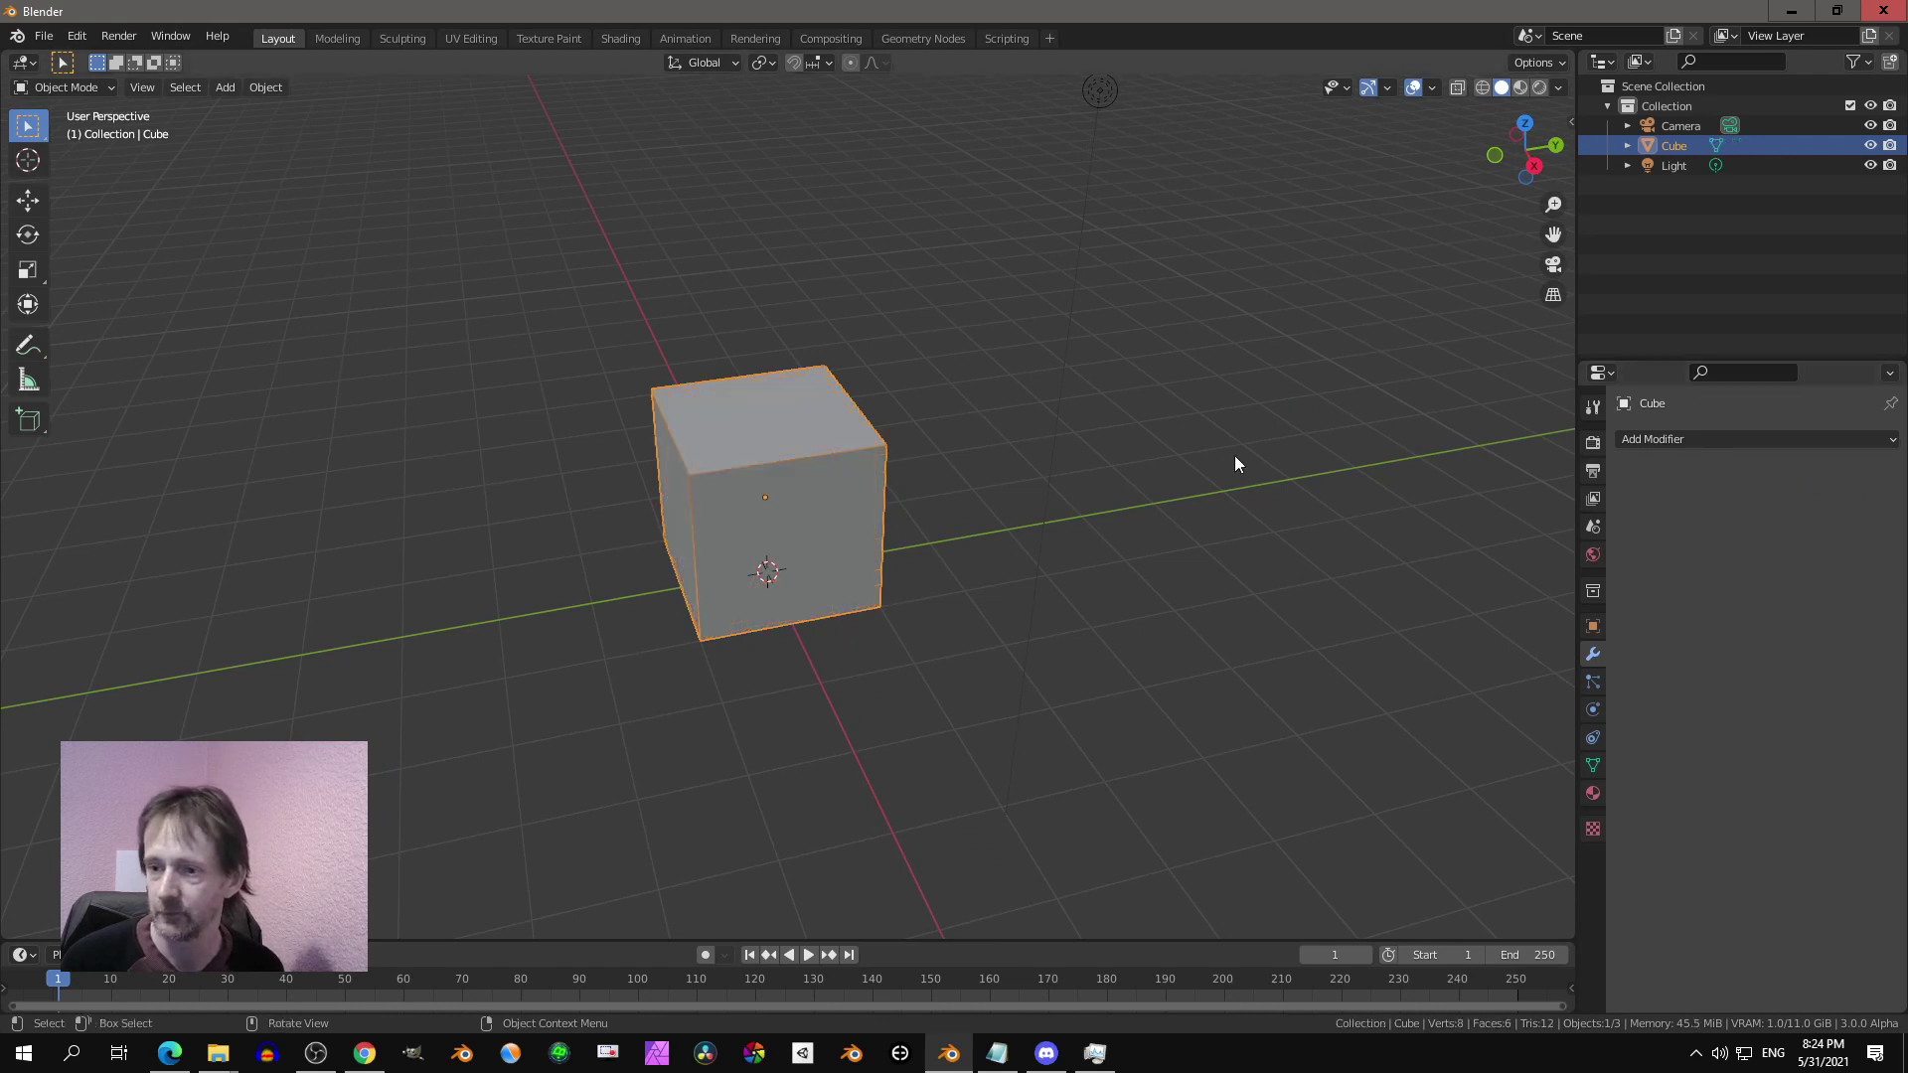
Step: Open the sidebar's MFamily tab and expand the still-empty BlackMesh panel
key("n")
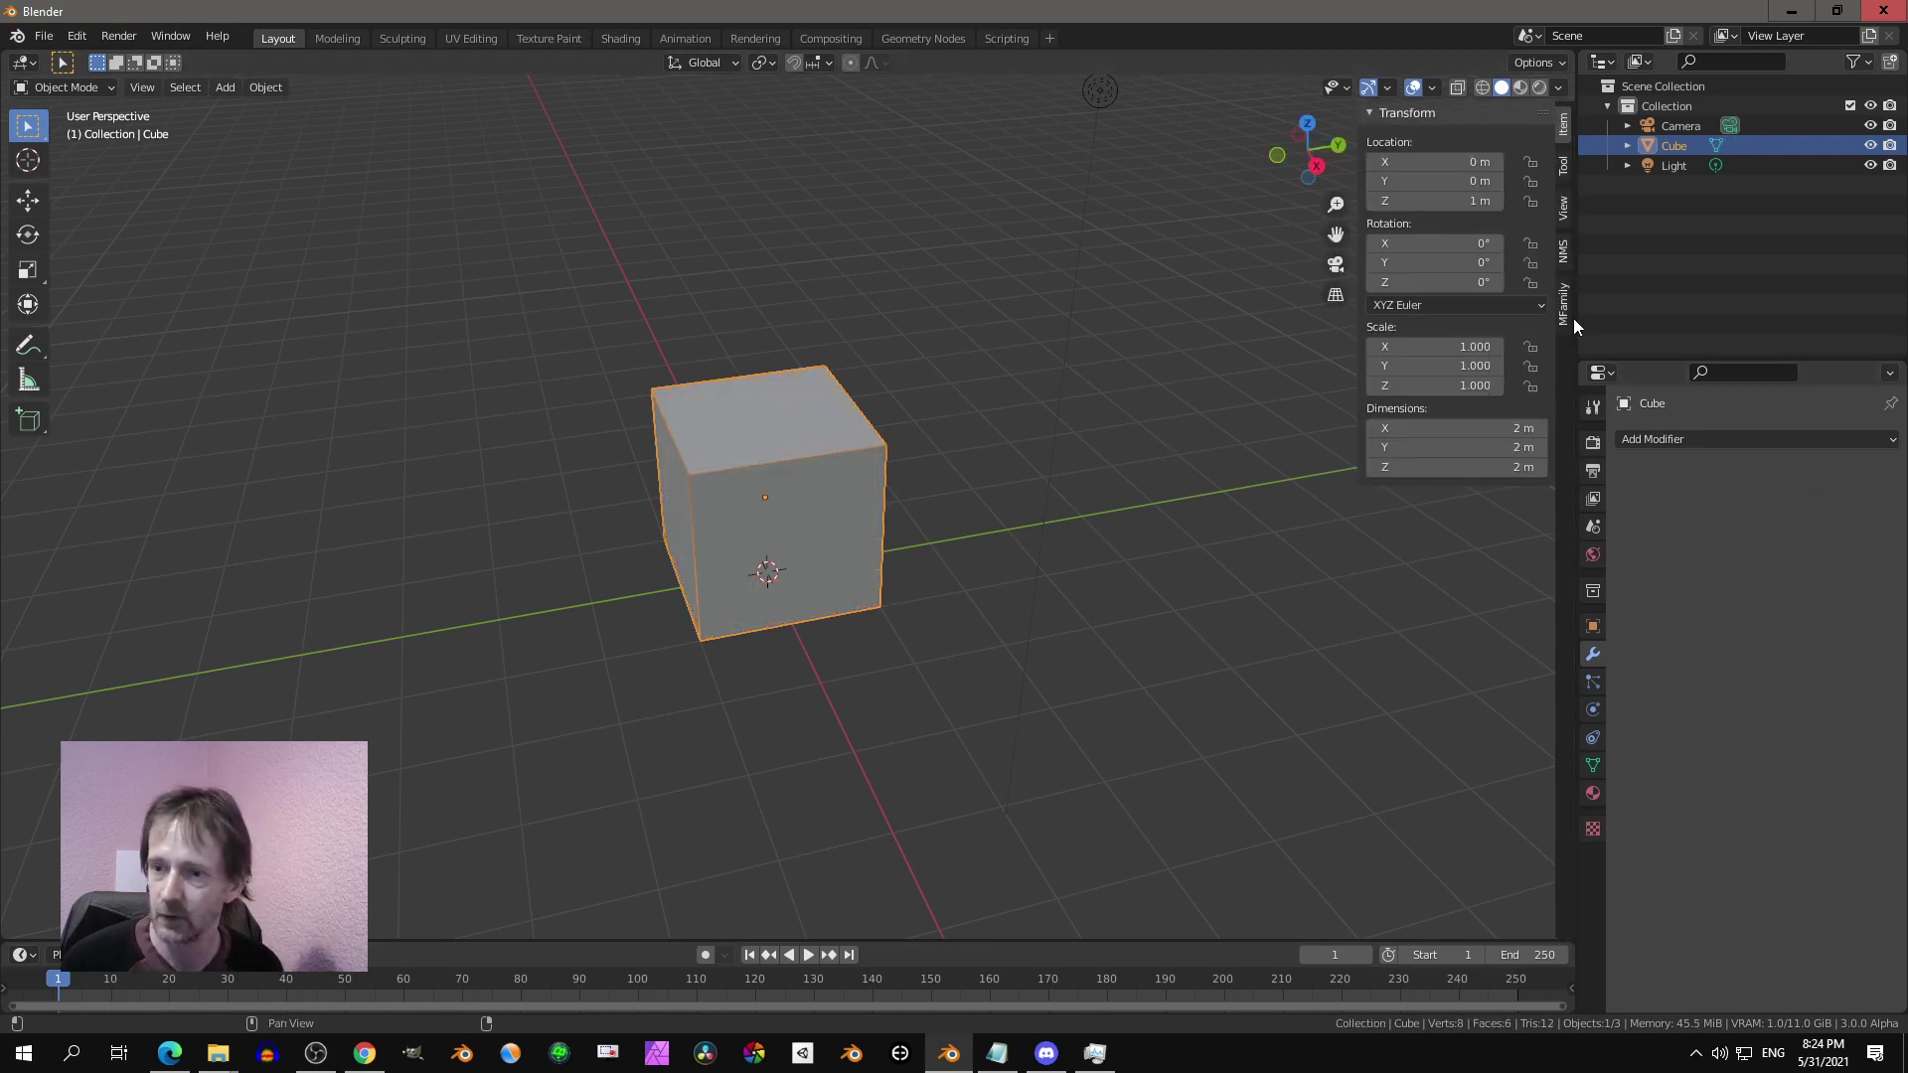
left_click(1561, 318)
left_click(1370, 112)
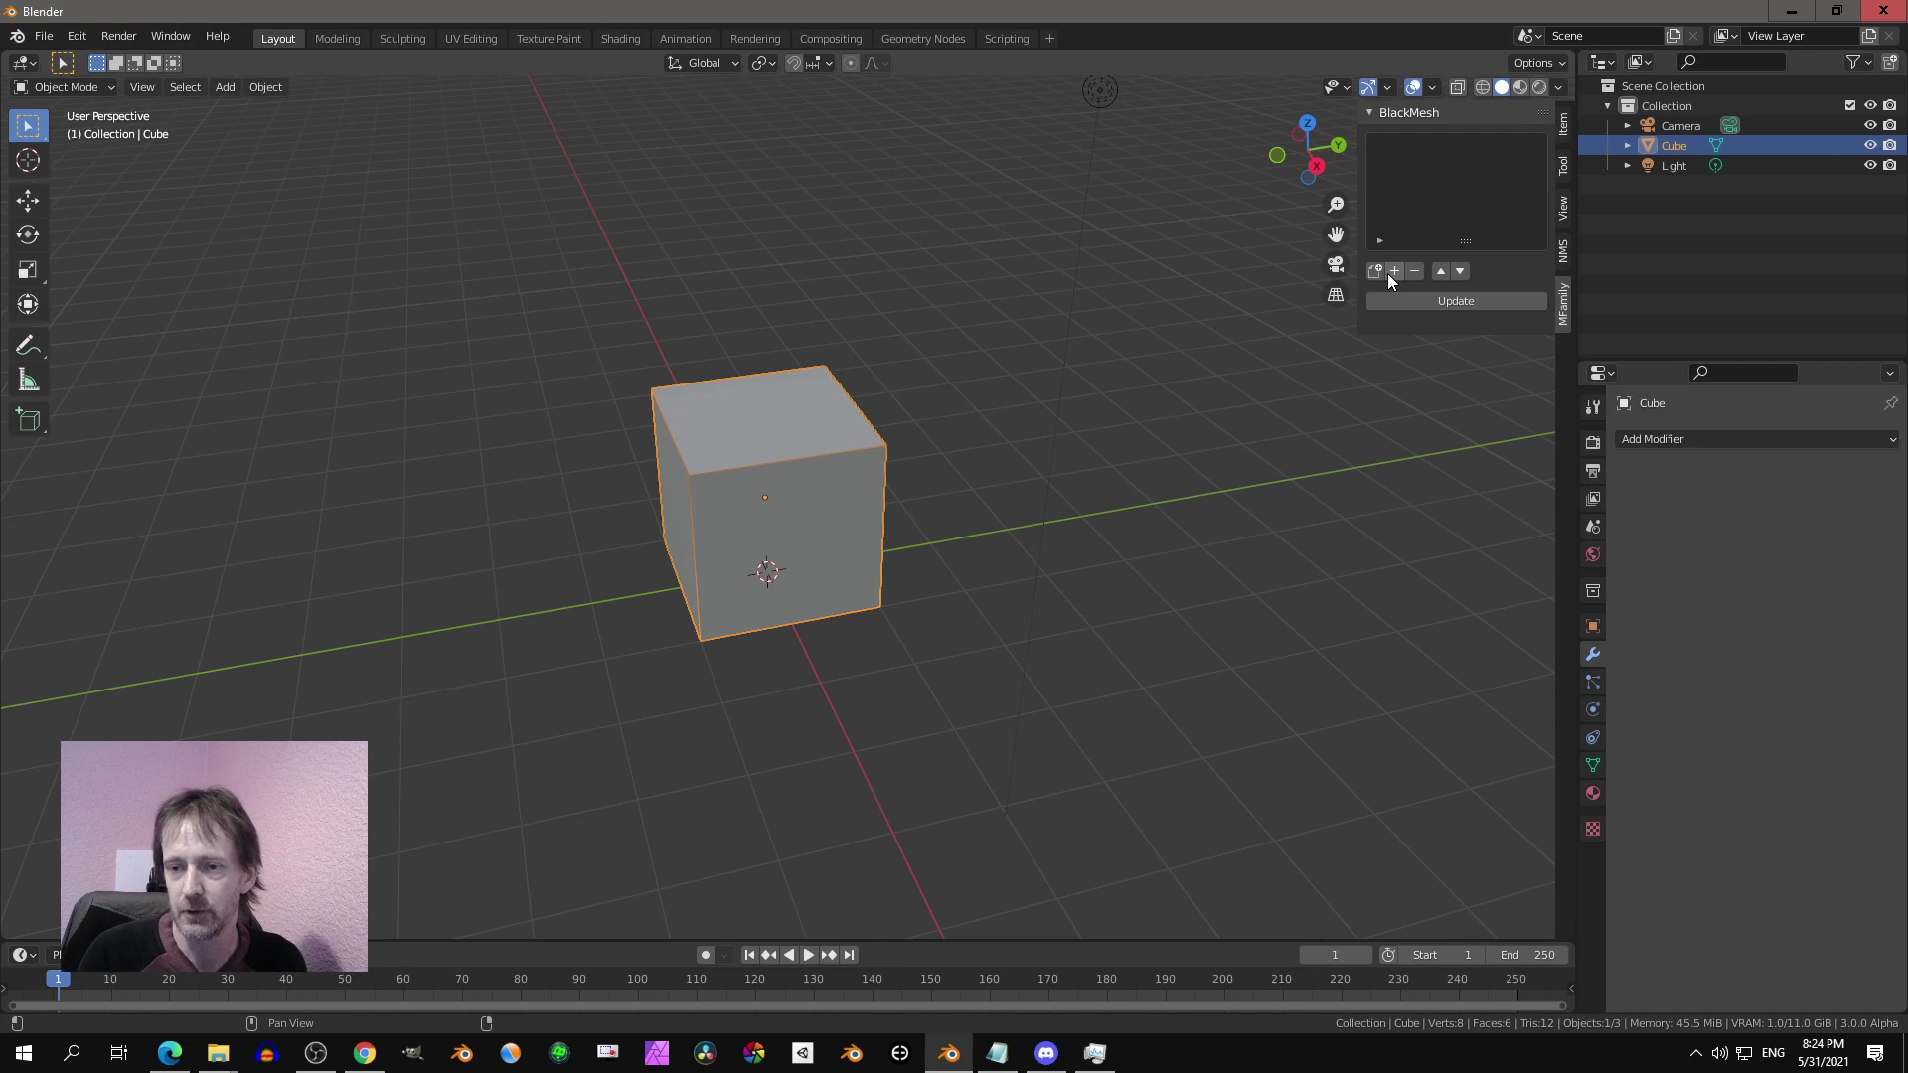
scroll(1121, 435, "up", 2)
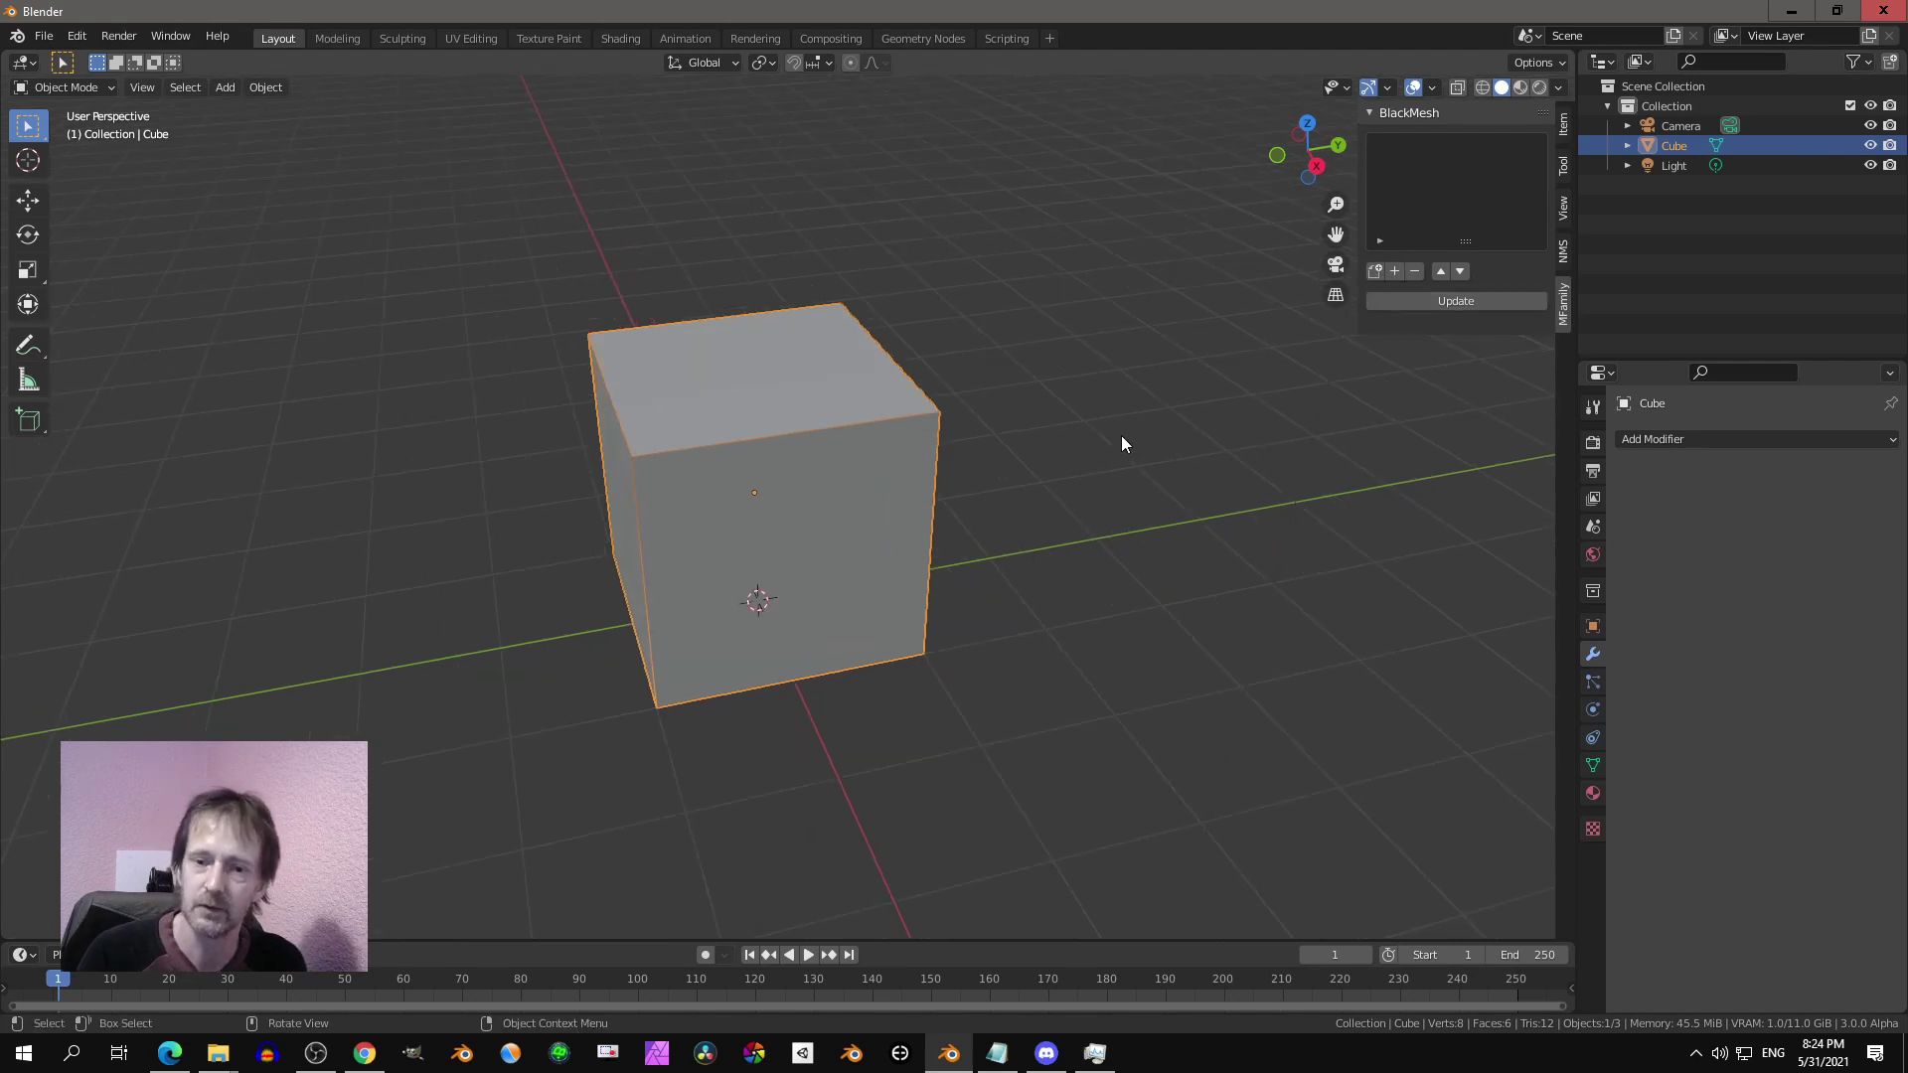
middle_click_drag(1120, 436, 1147, 413)
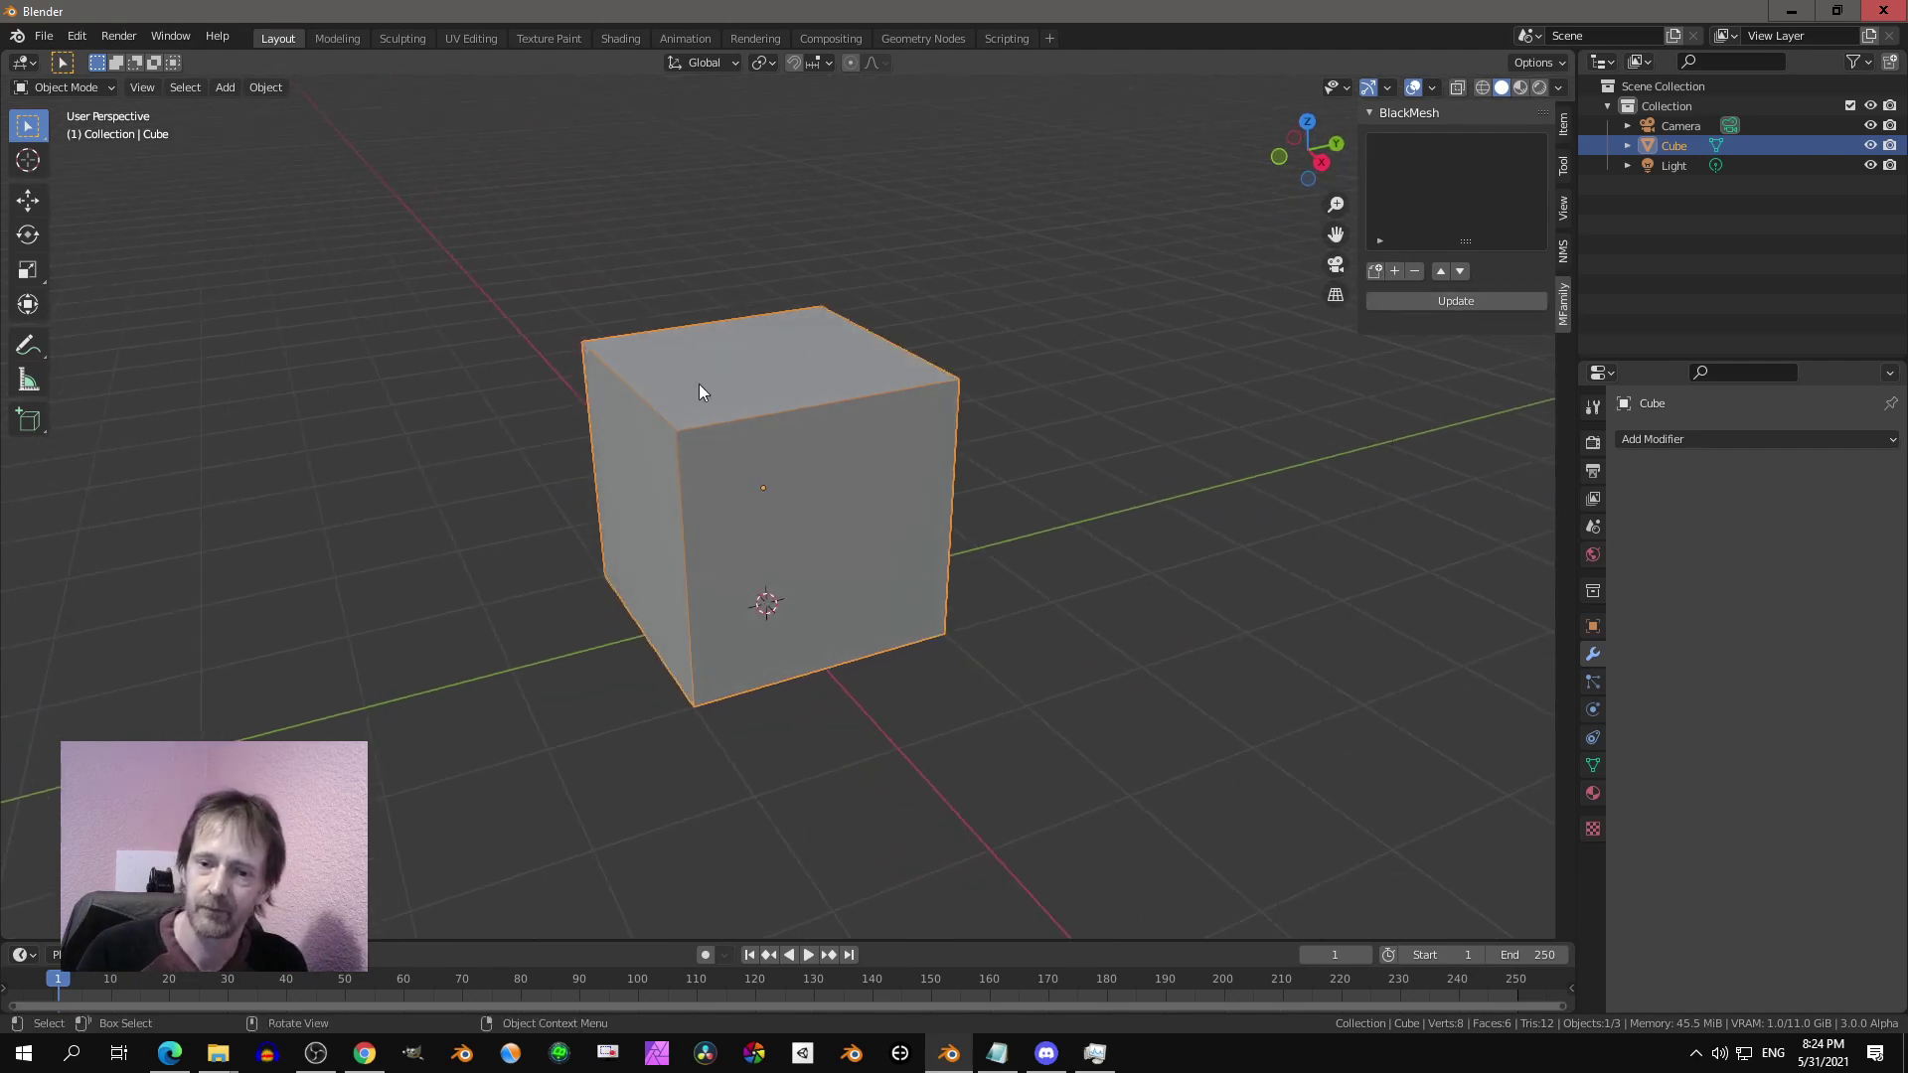
Step: Create the Source1 layer from the cube, giving a dense Cube.001 at voxel size 0.01
left_click(1376, 272)
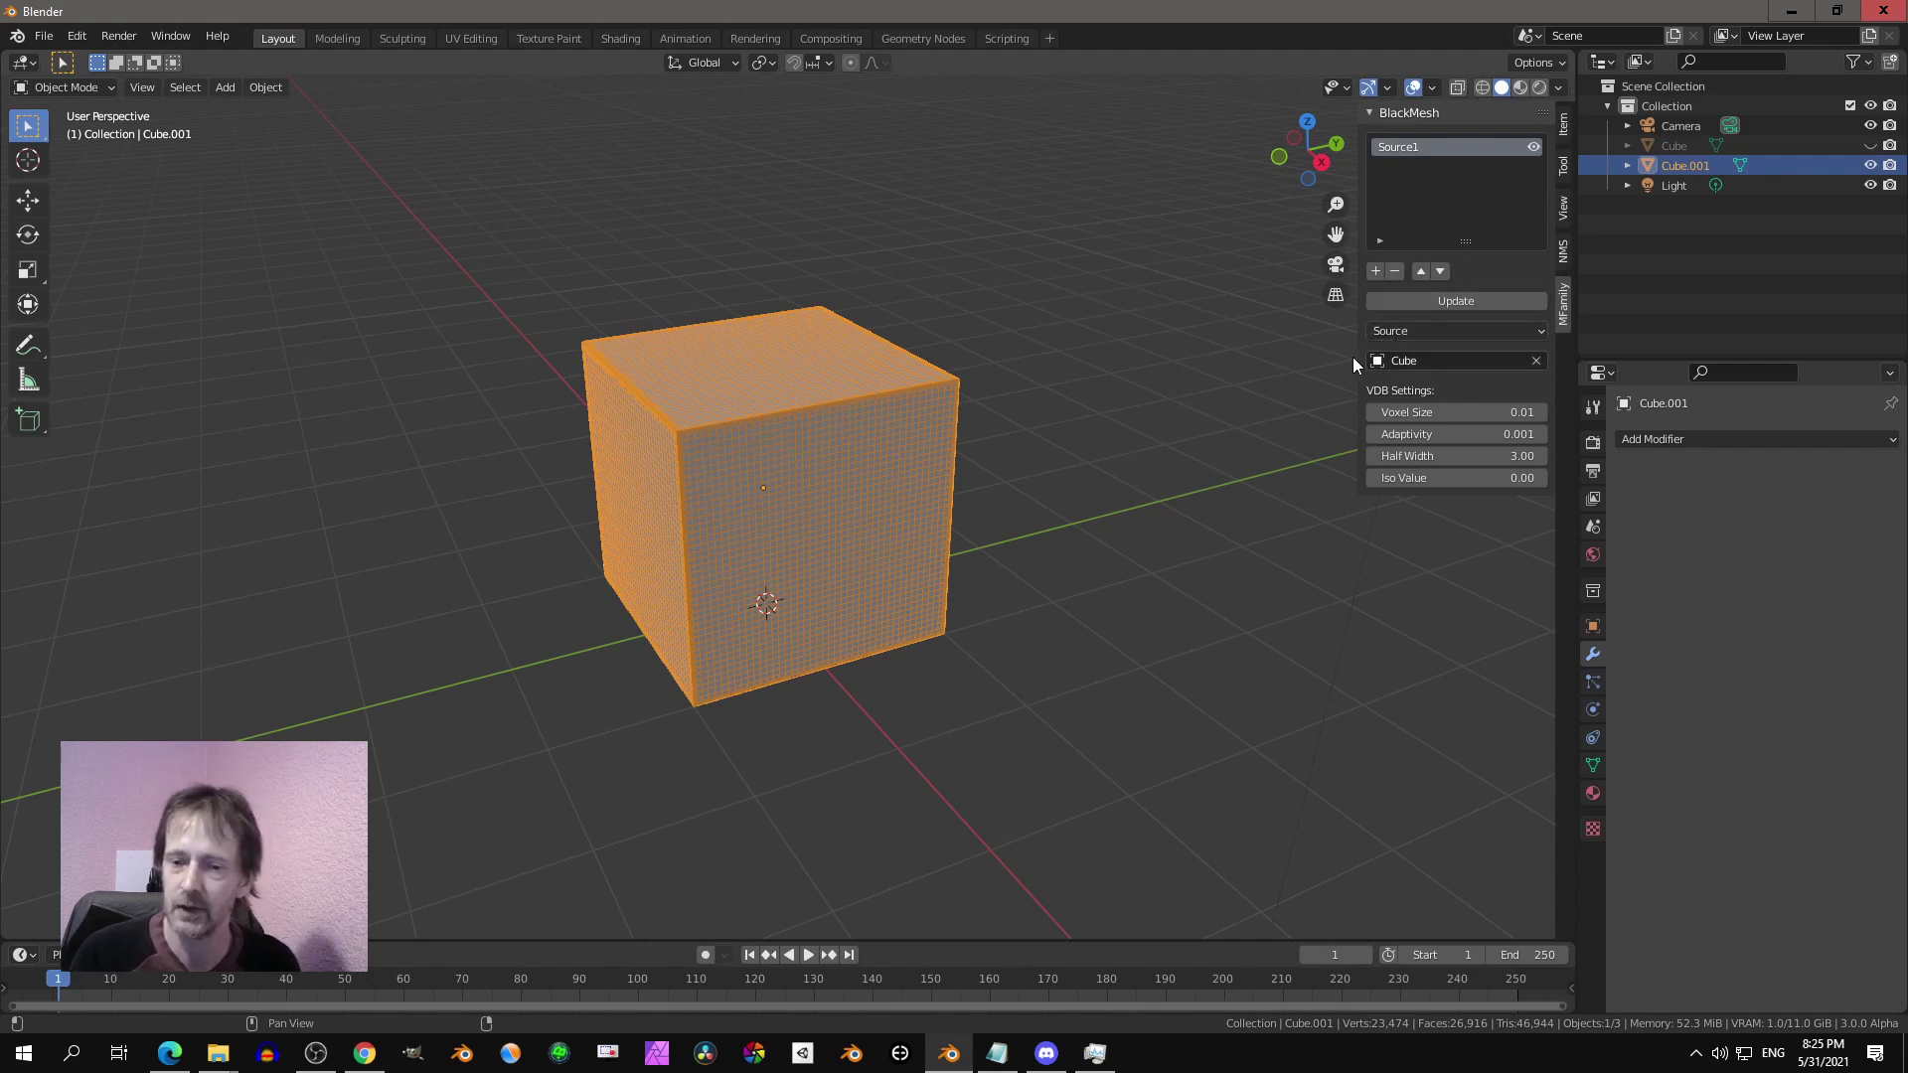
middle_click_drag(872, 400, 890, 397)
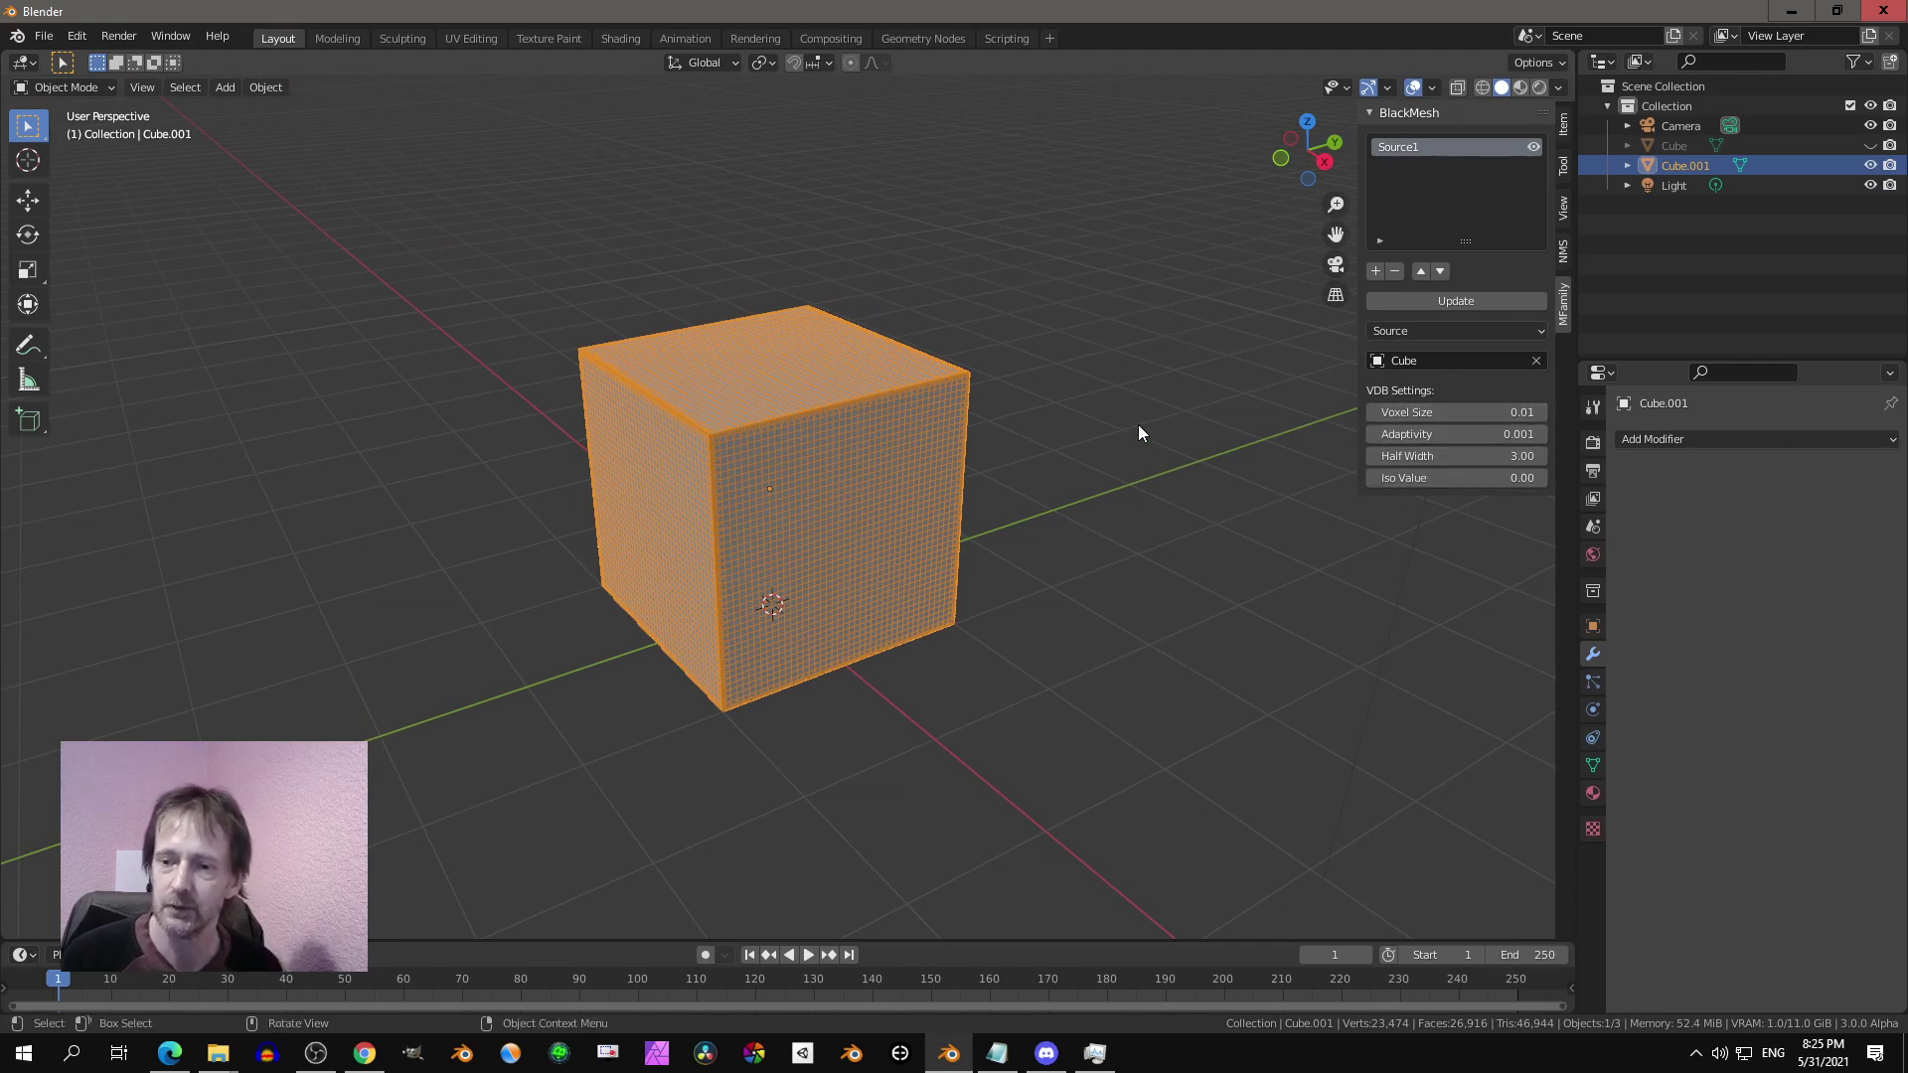
middle_click_drag(1137, 426, 1191, 420)
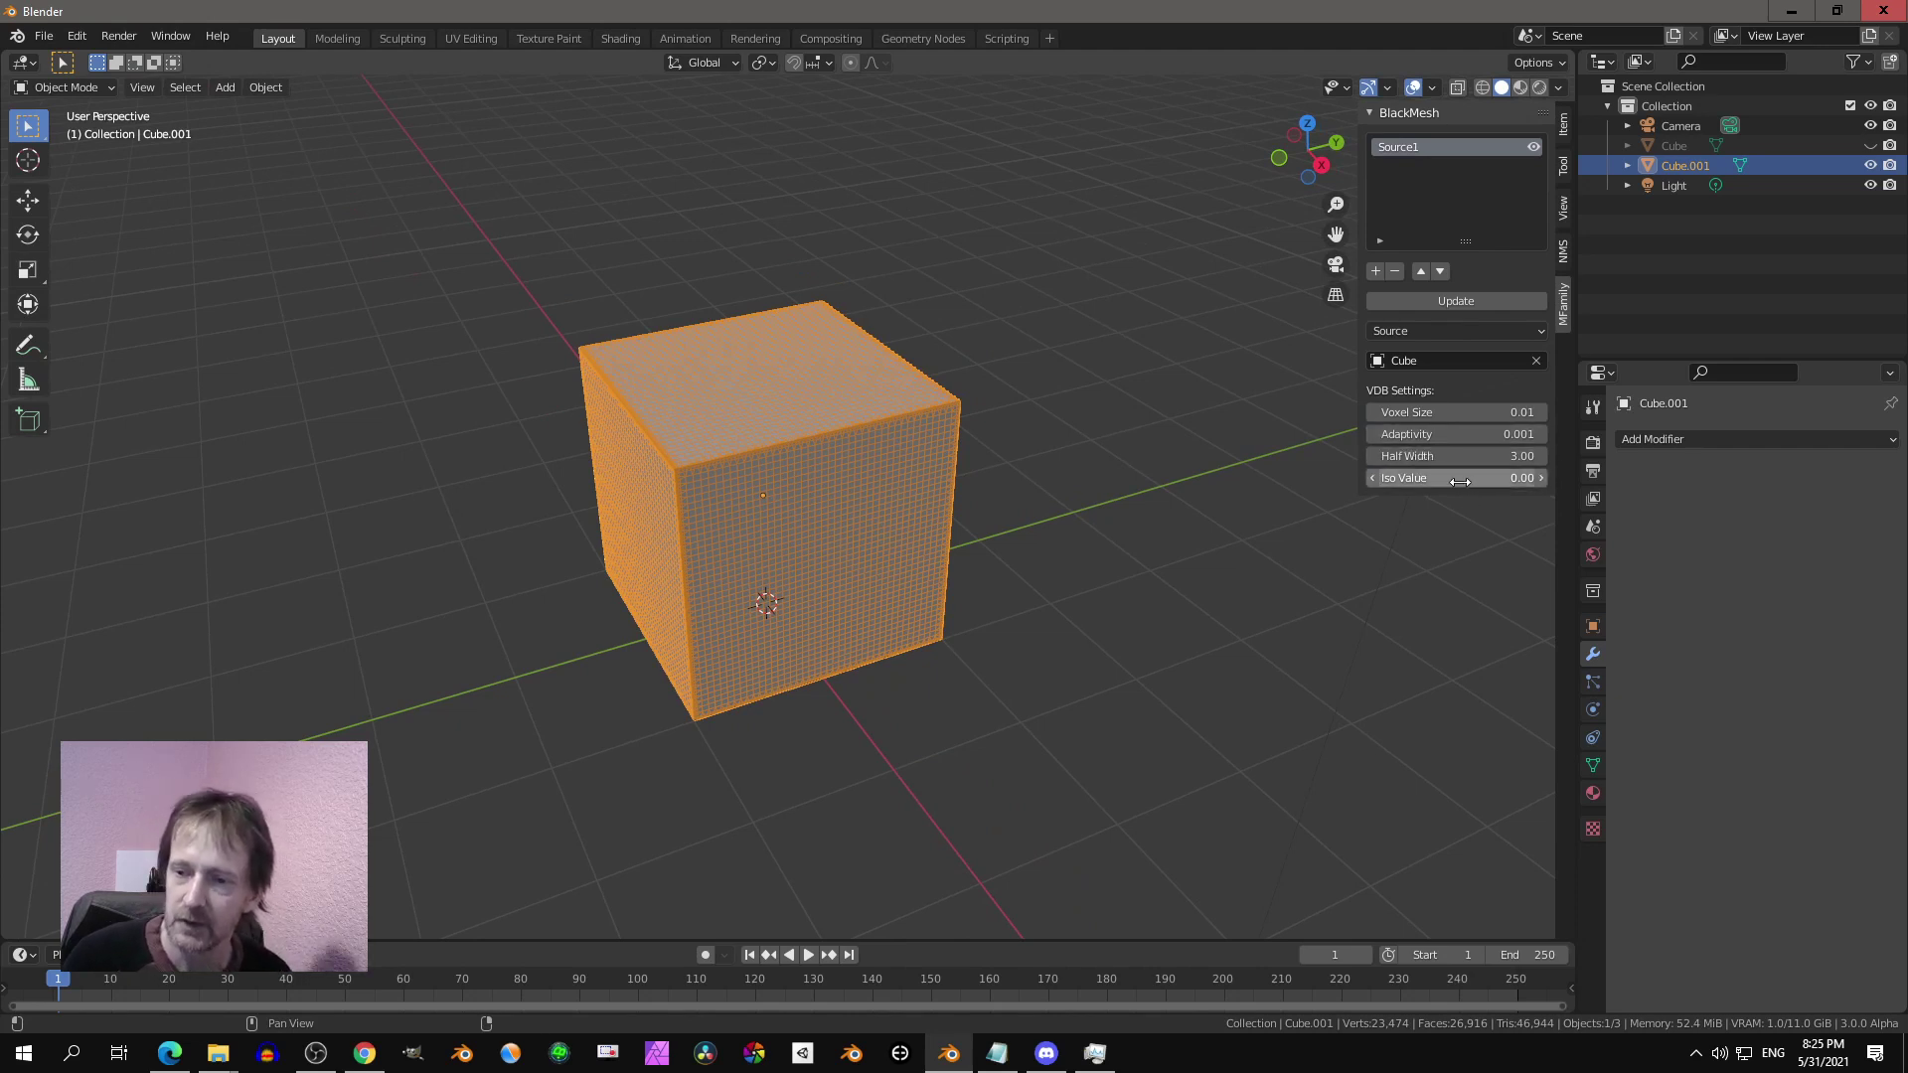
scroll(1017, 383, "down", 2)
middle_click_drag(1018, 384, 1028, 390)
scroll(1018, 412, "up", 2)
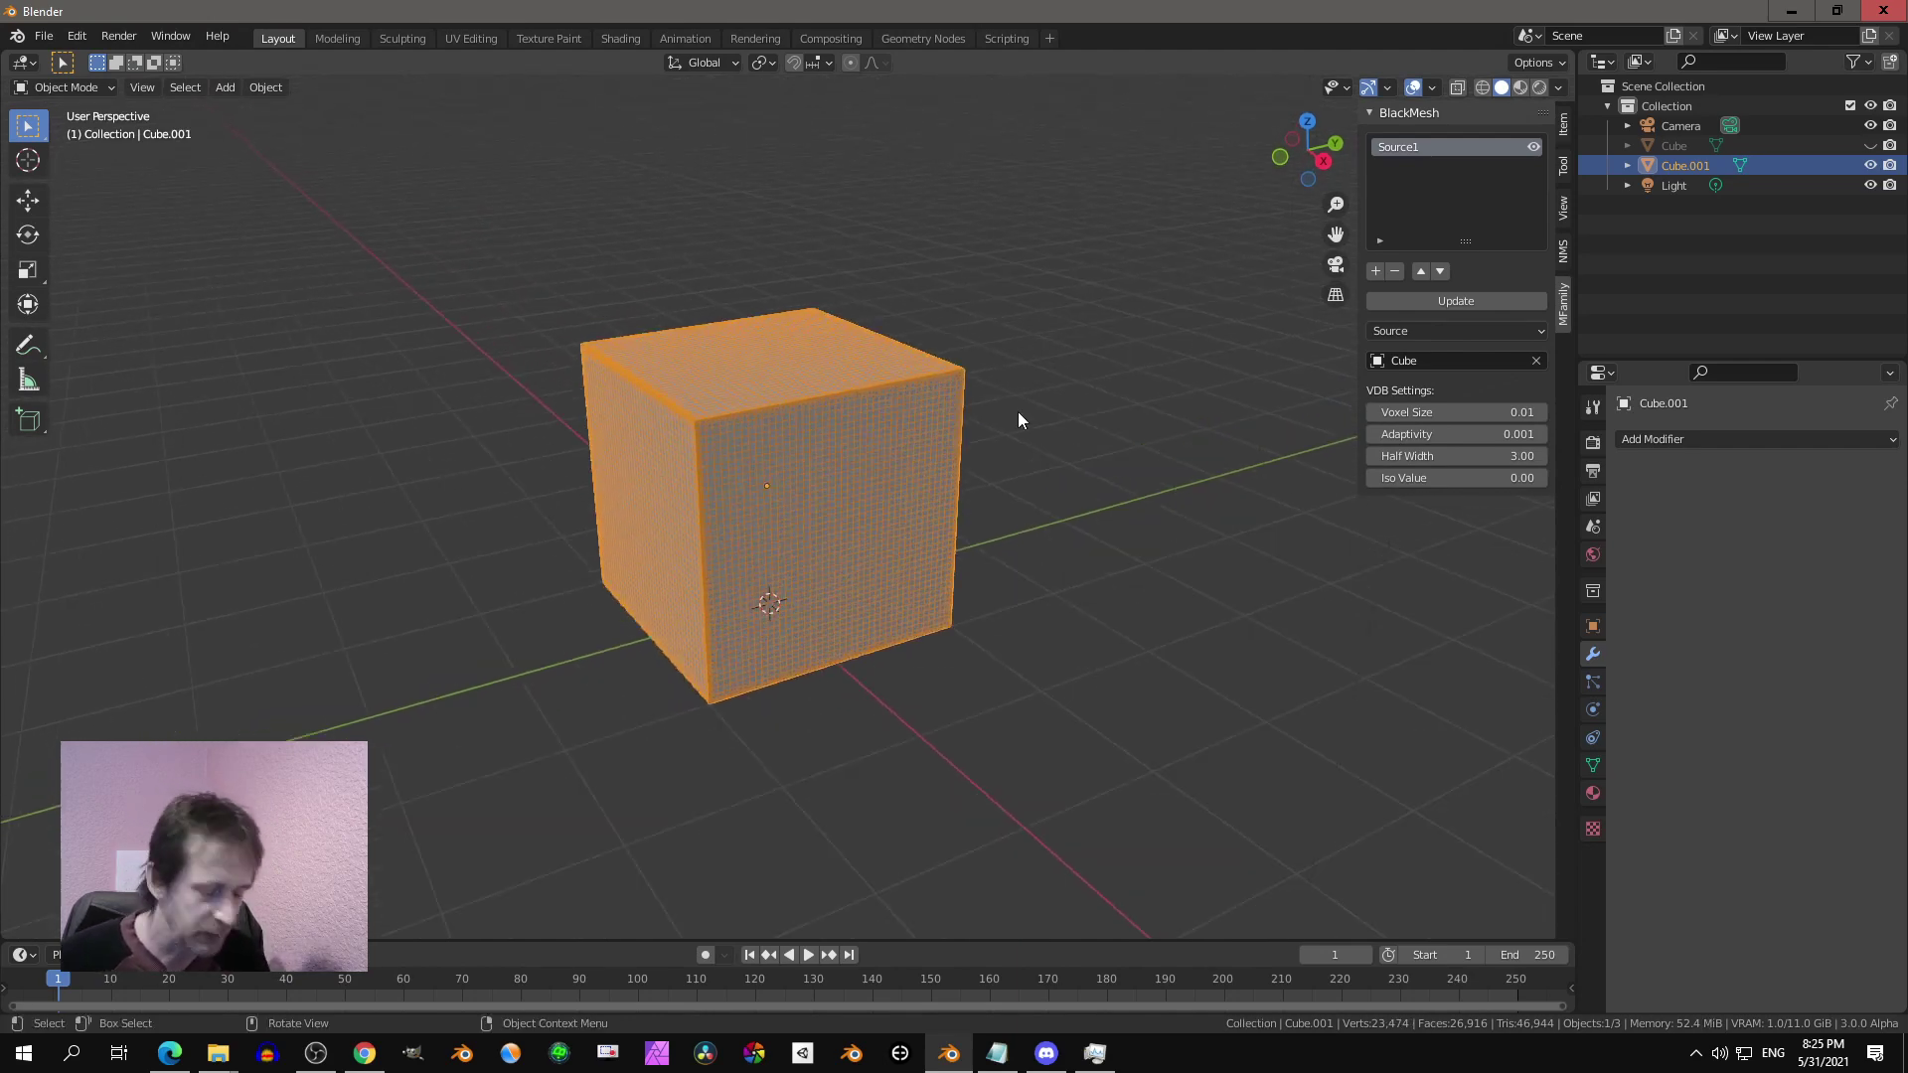
scroll(1018, 411, "up", 1)
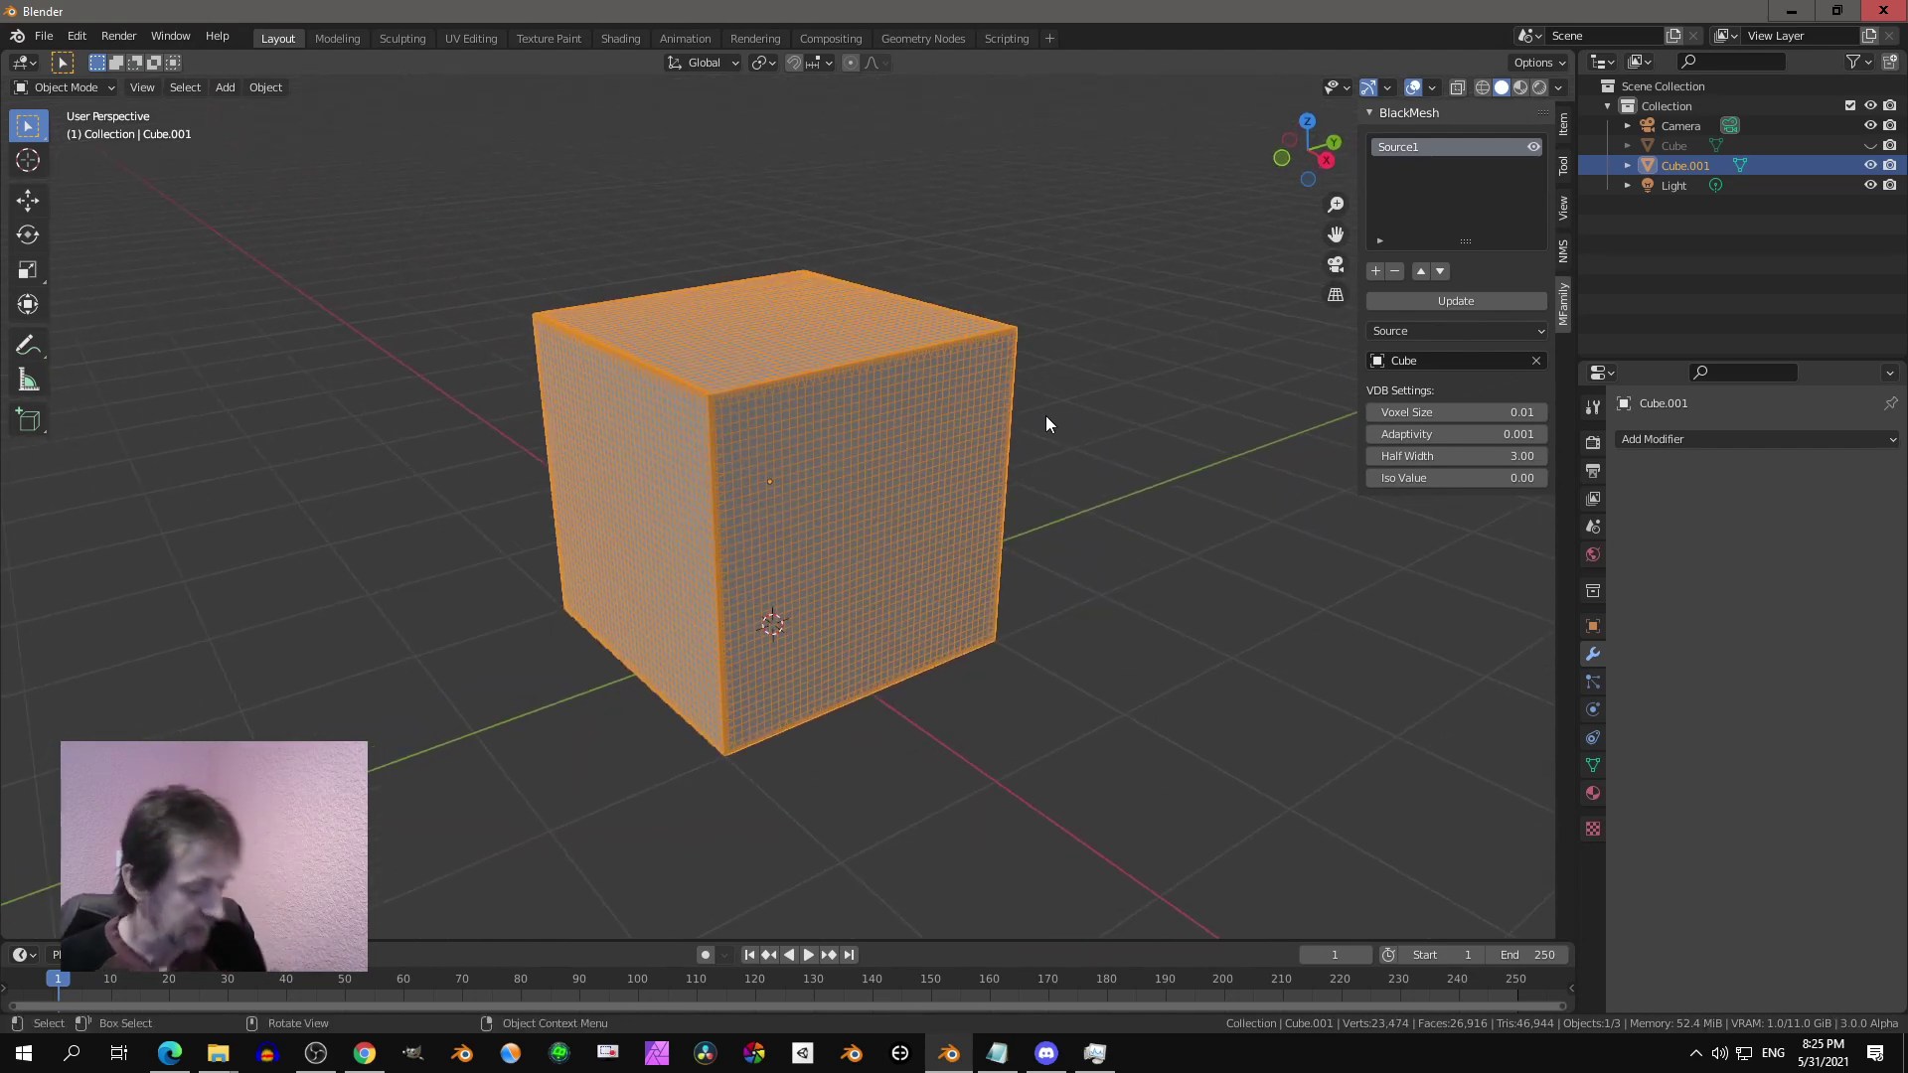
Step: Add a plane and raise it to the cube's mid-height along Z
key("shift+a")
mouse_move(1045, 421)
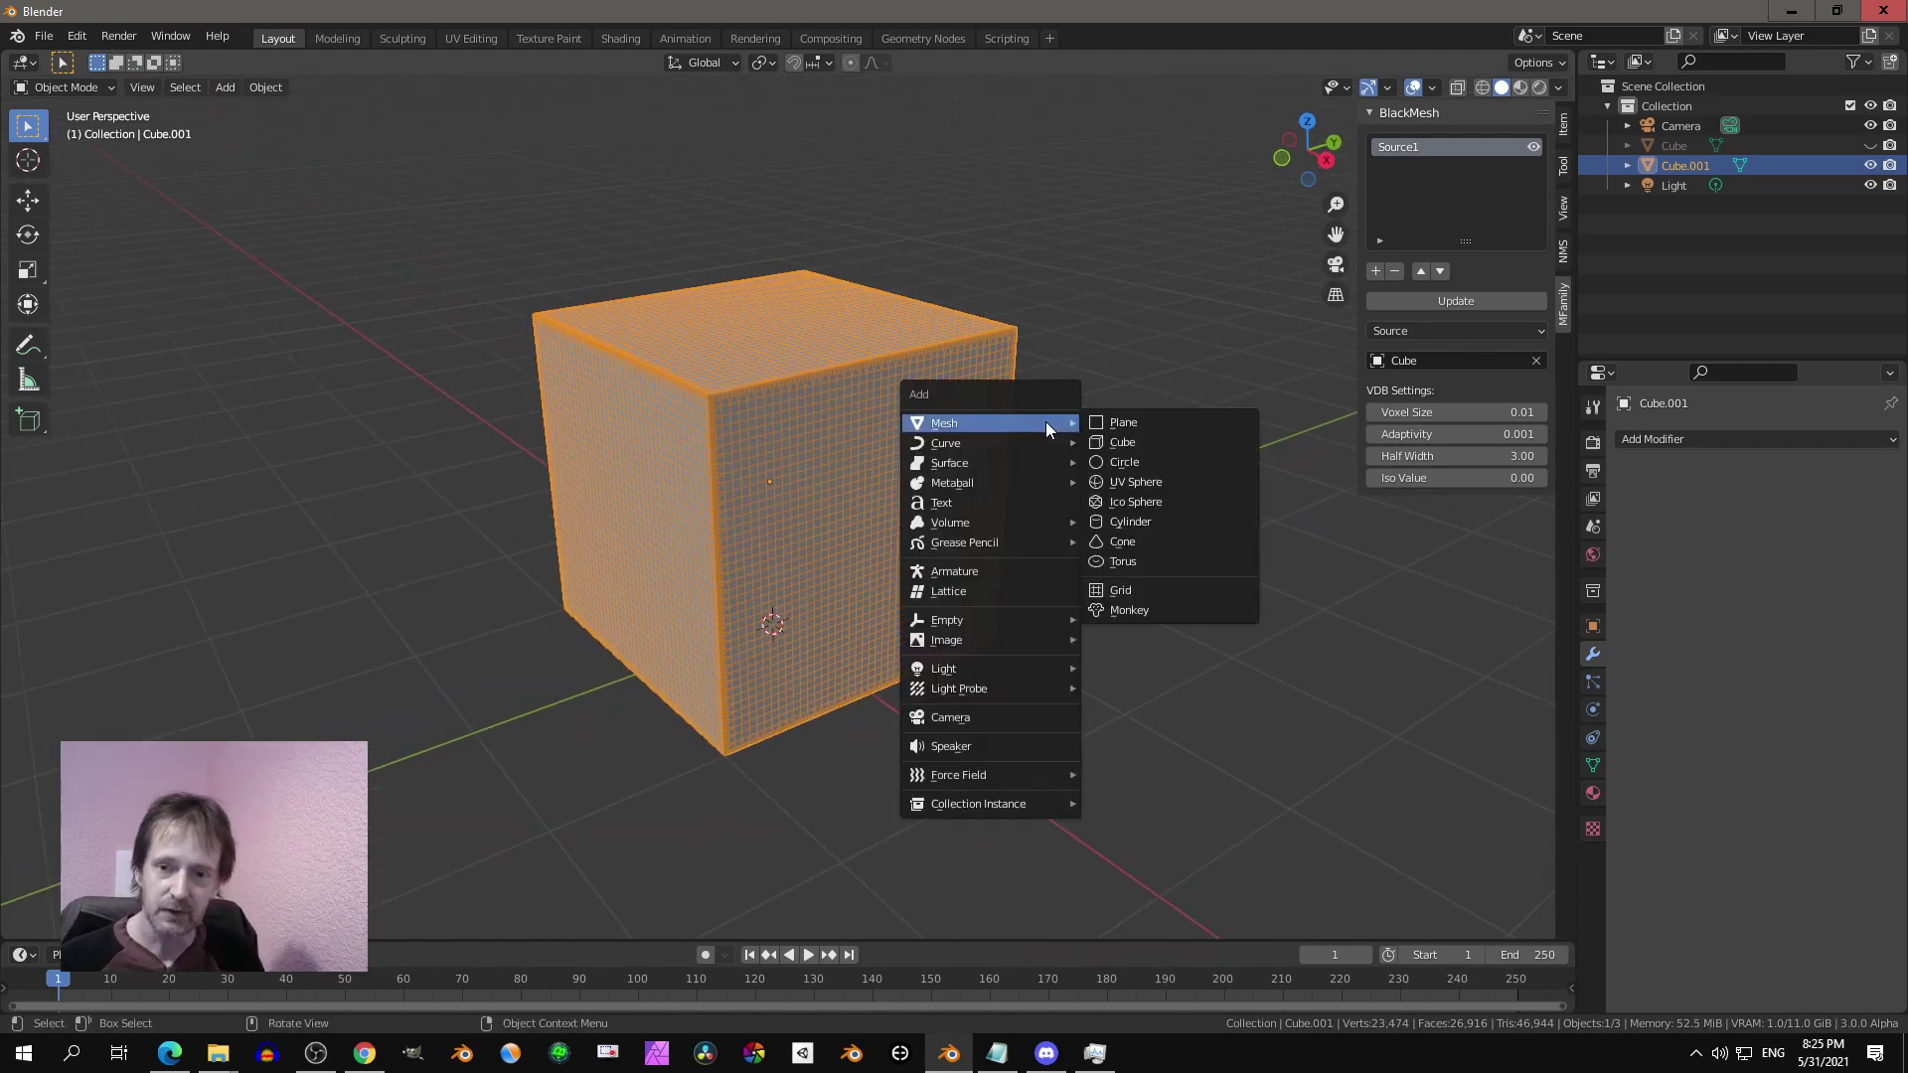
left_click(1130, 415)
key("g")
key("z")
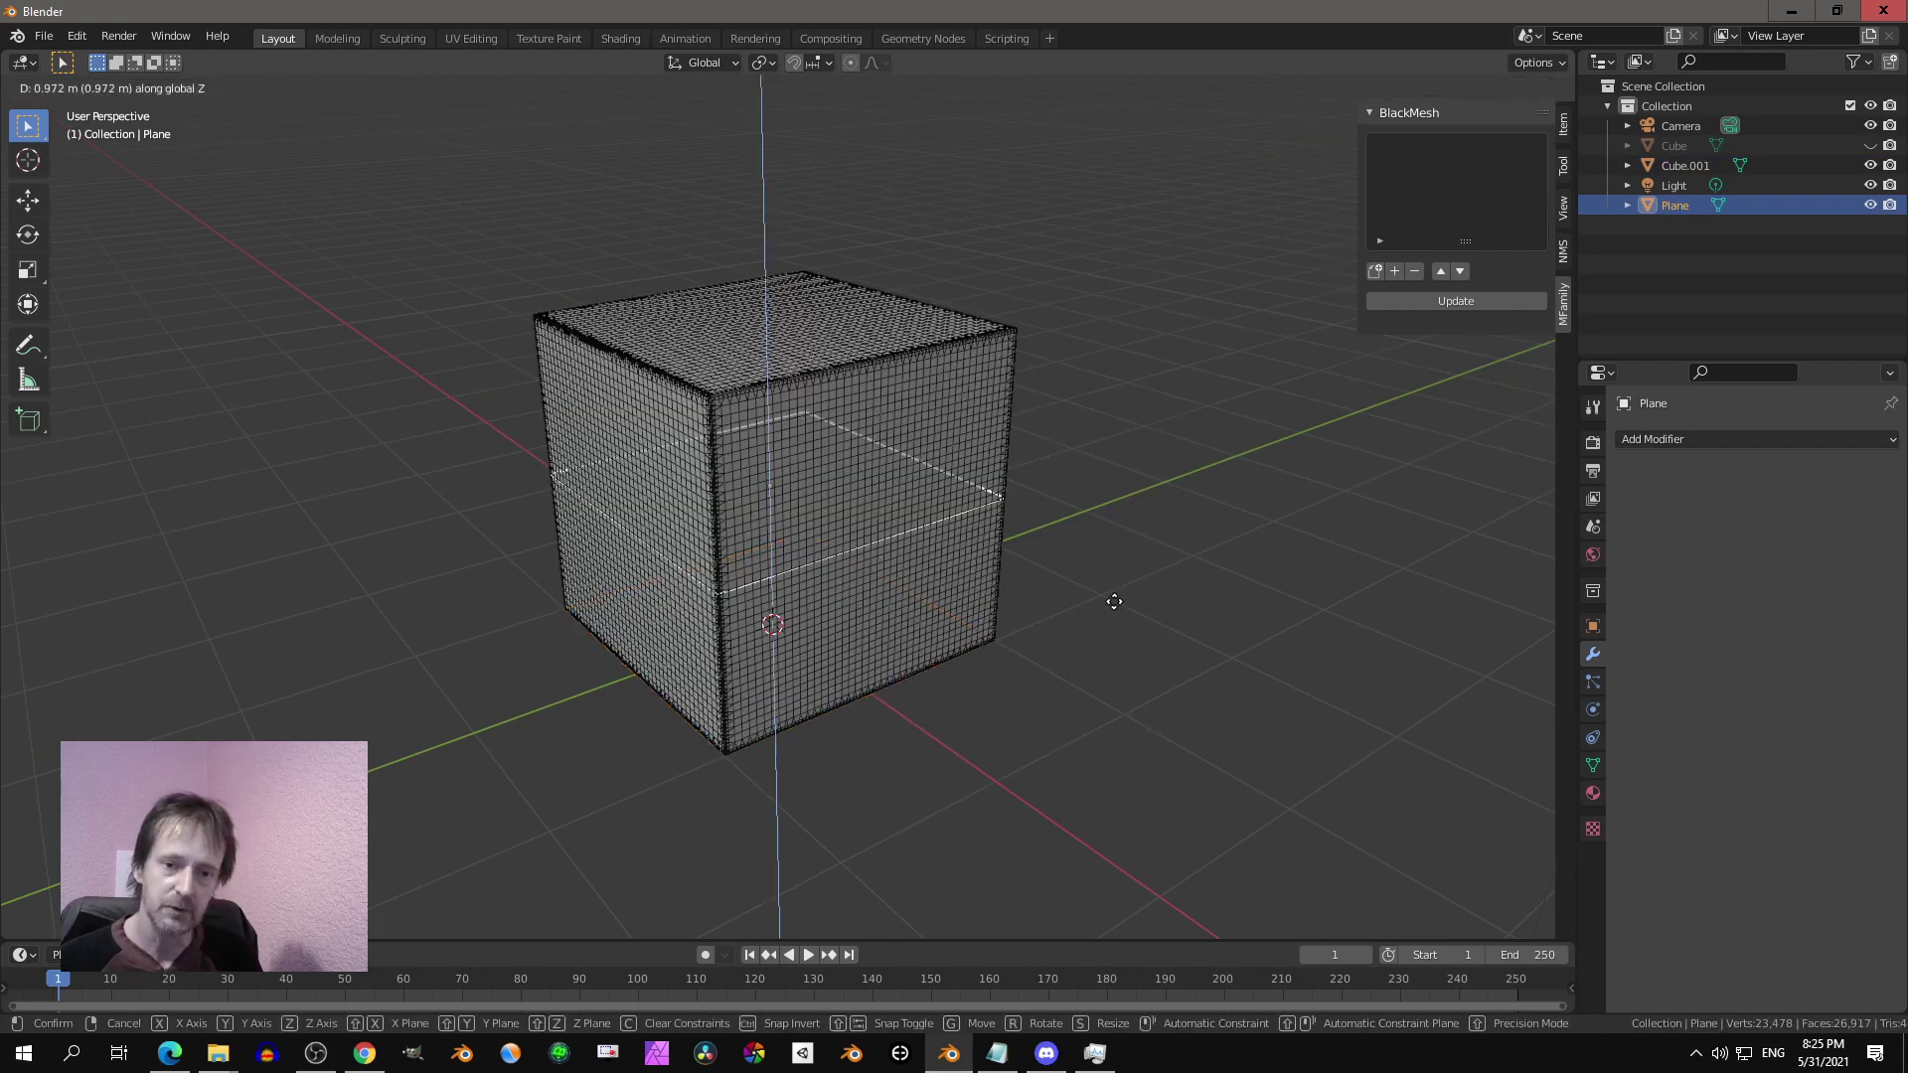
left_click(1115, 598)
Step: Slide the plane along Y so it pokes out through the cube's side
key("g")
key("y")
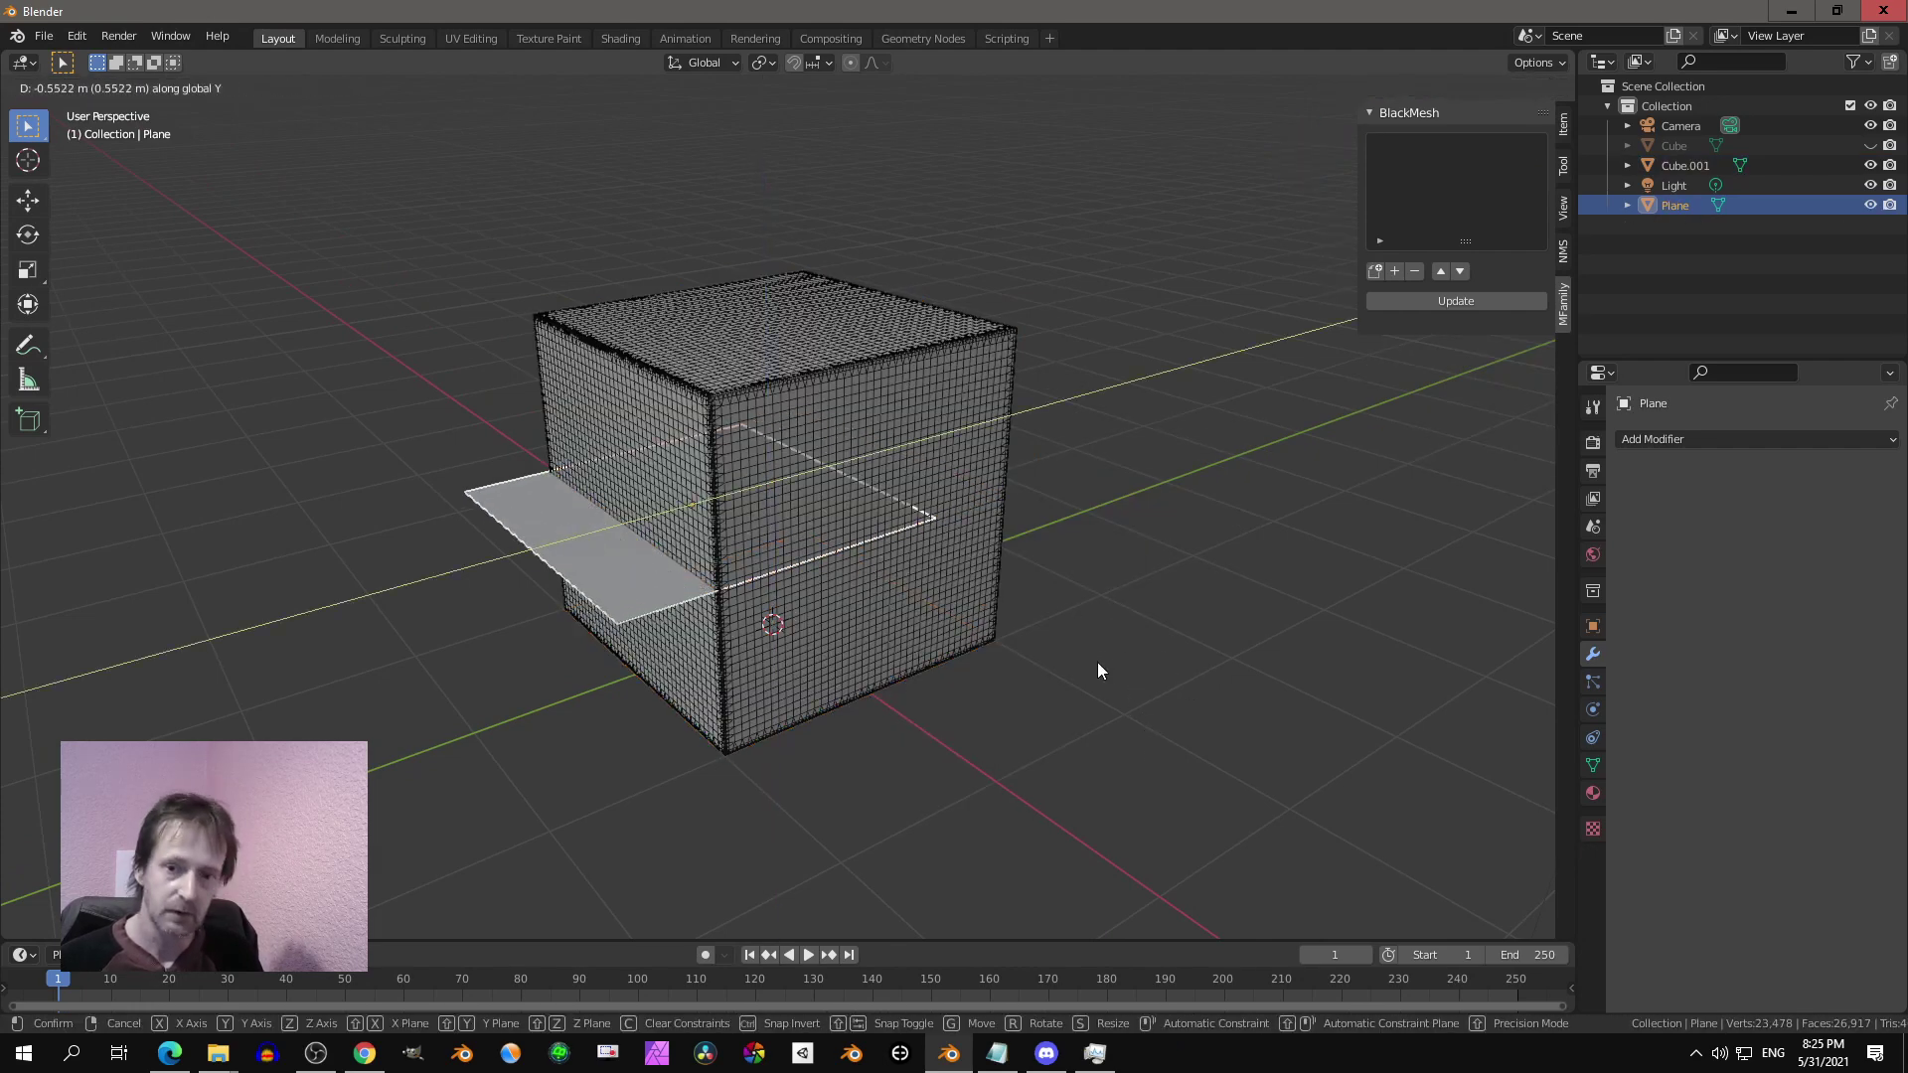
left_click(1097, 662)
key("g")
key("y")
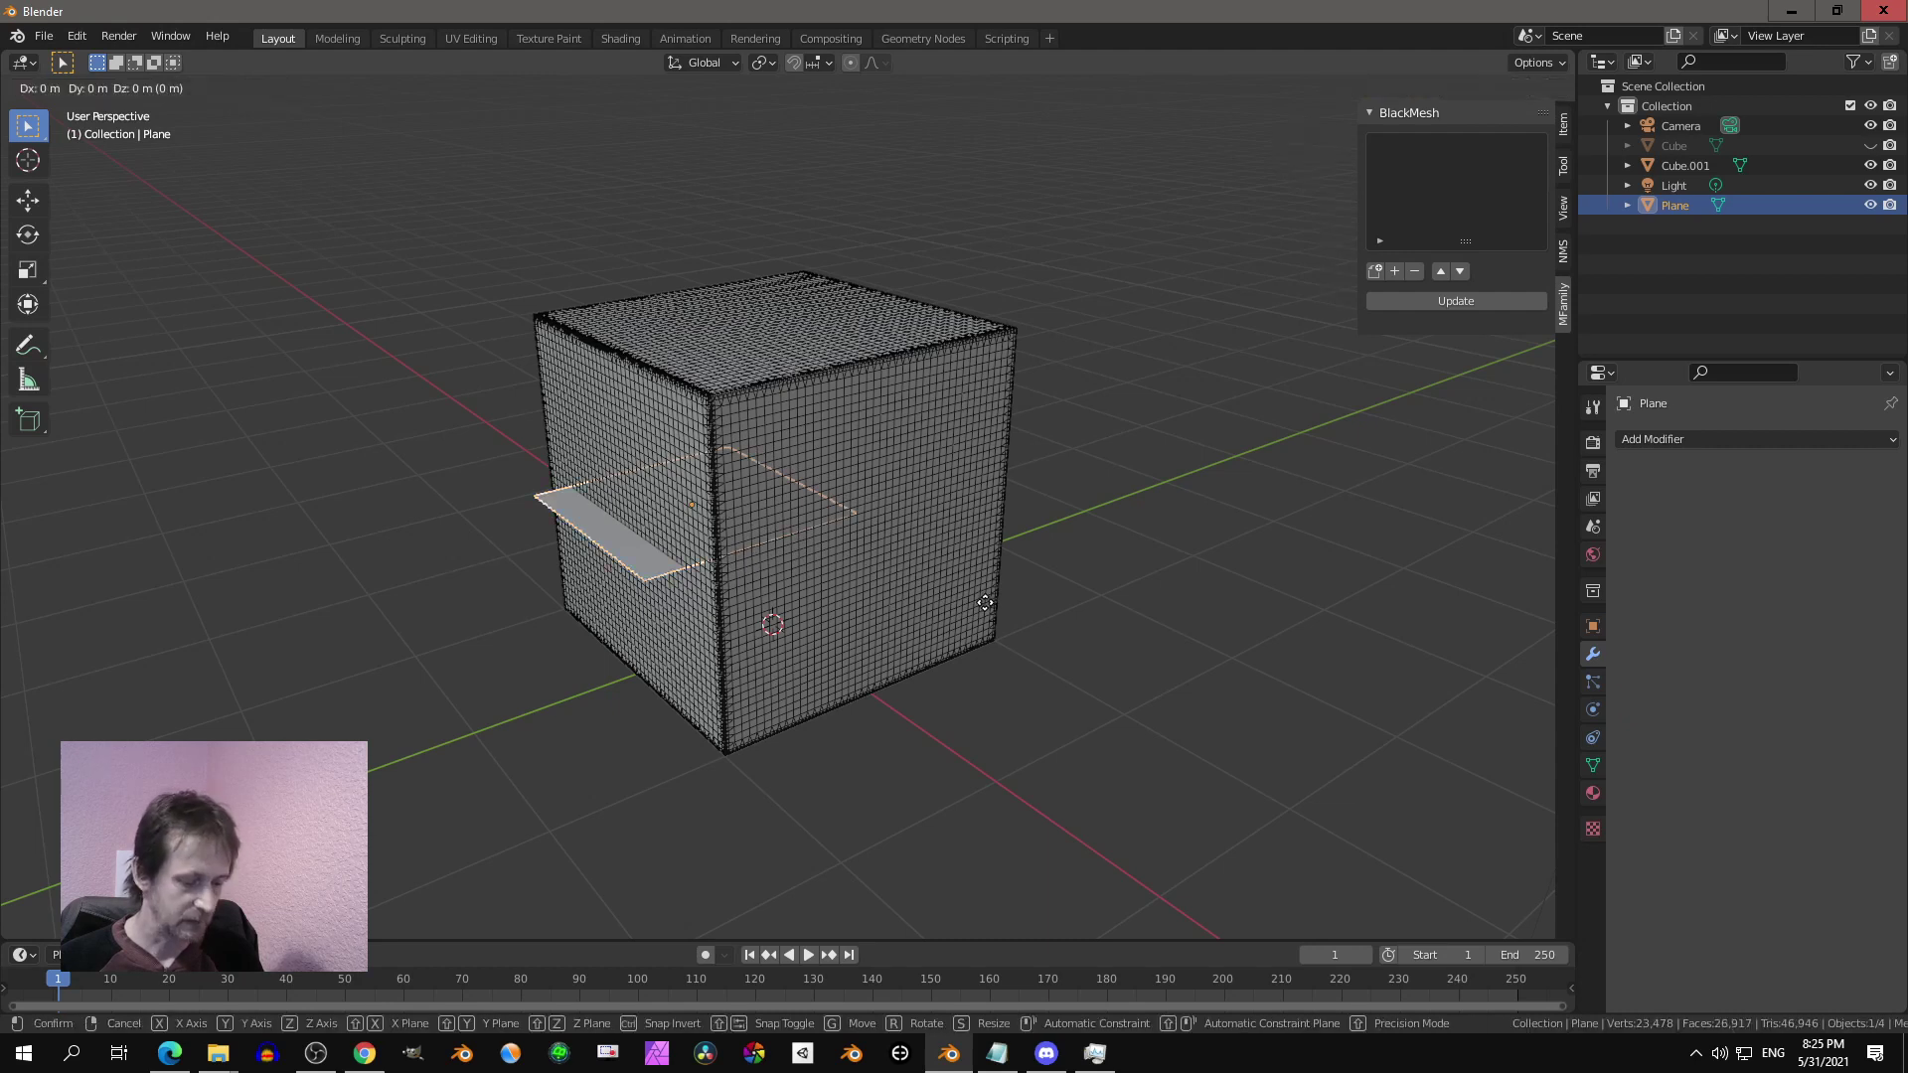
left_click(933, 616)
left_click(1715, 438)
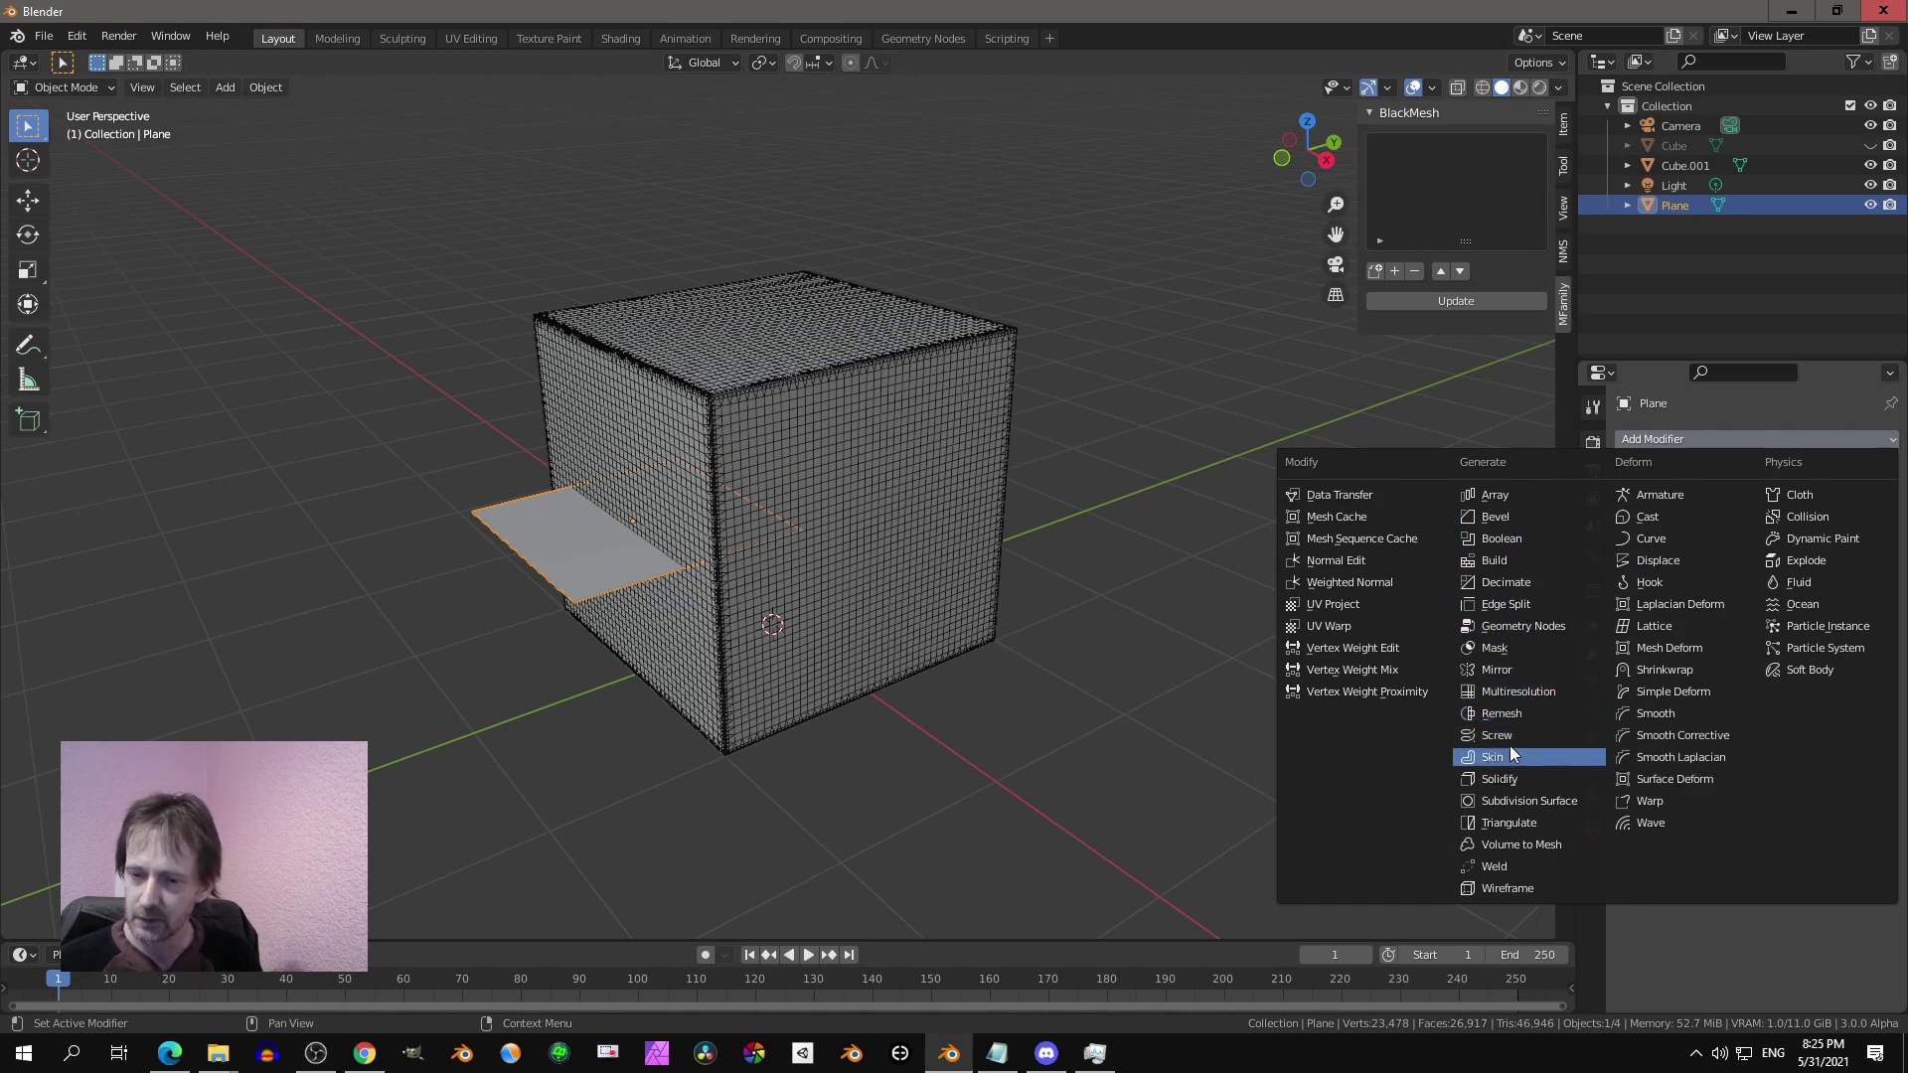
Step: Add a Solidify modifier to the plane with 0.32 m thickness
left_click(1500, 778)
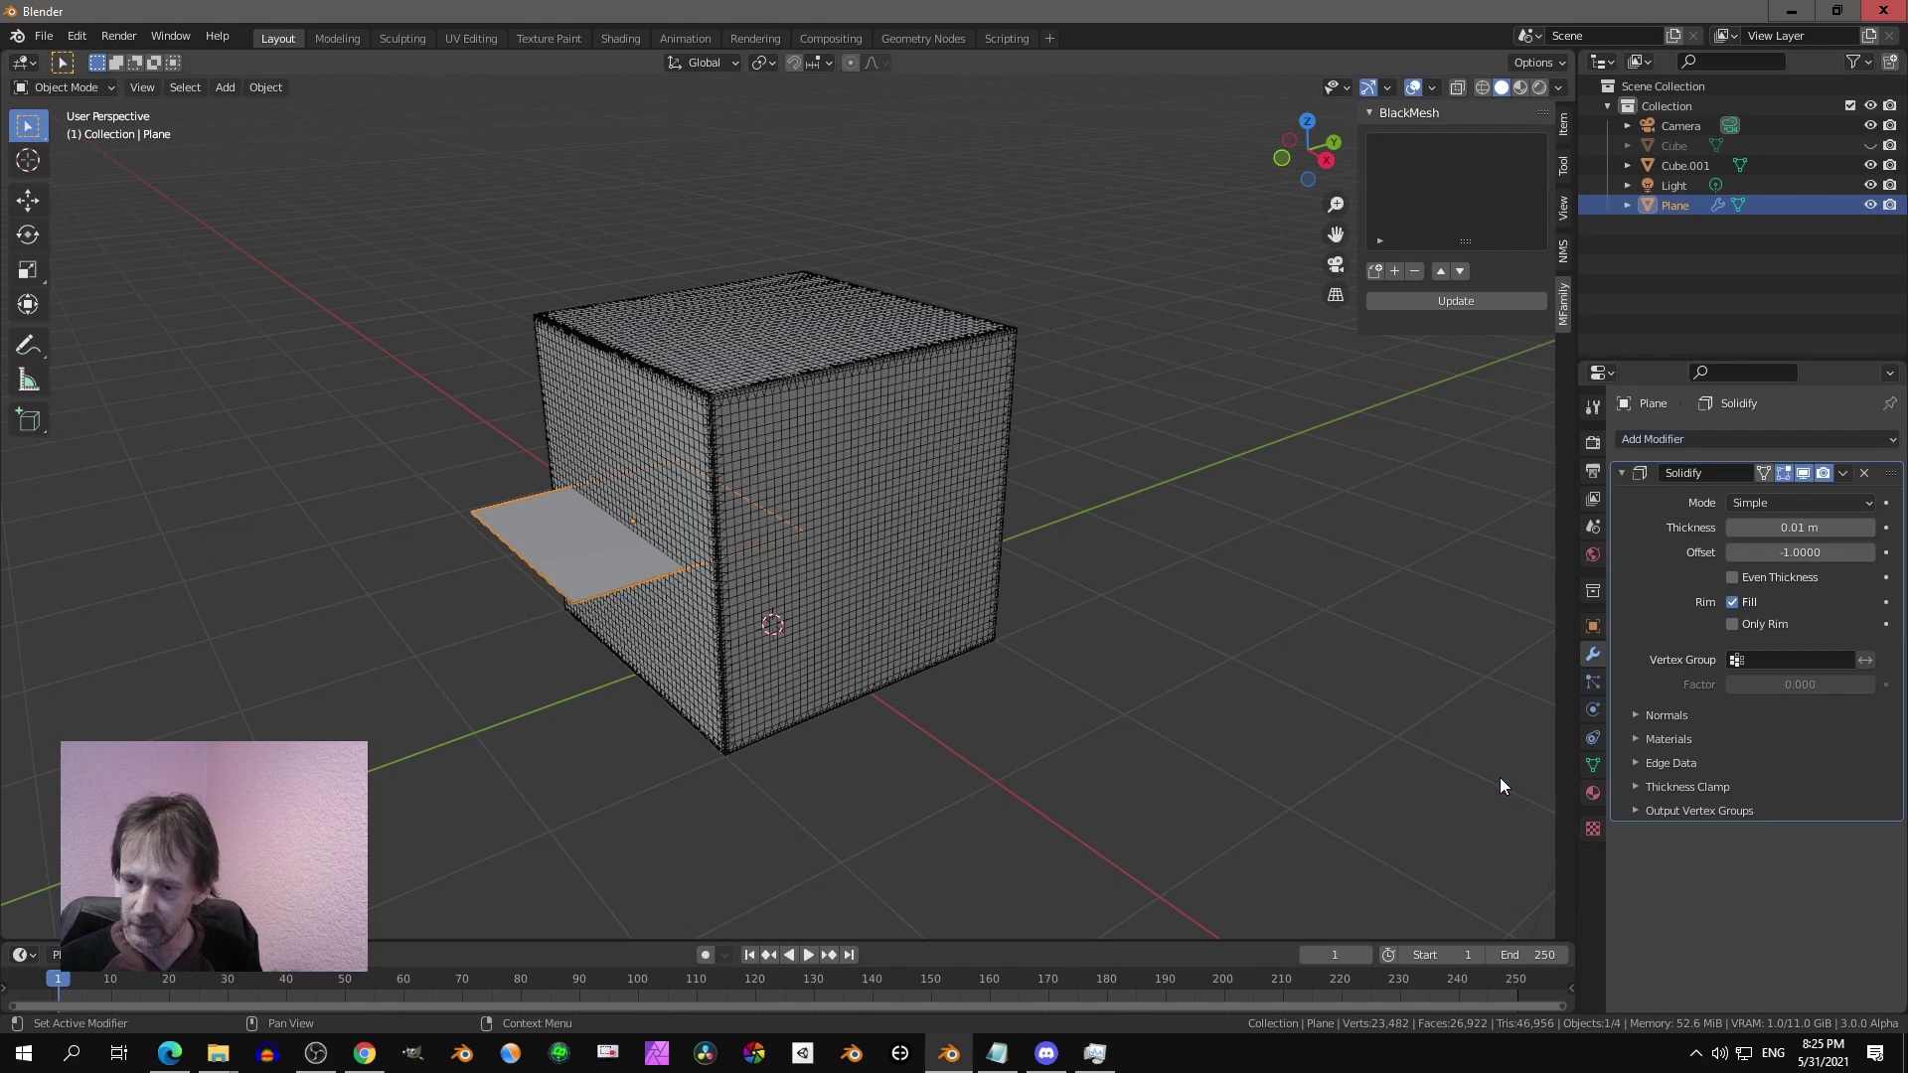
left_click_drag(1770, 528, 1823, 527)
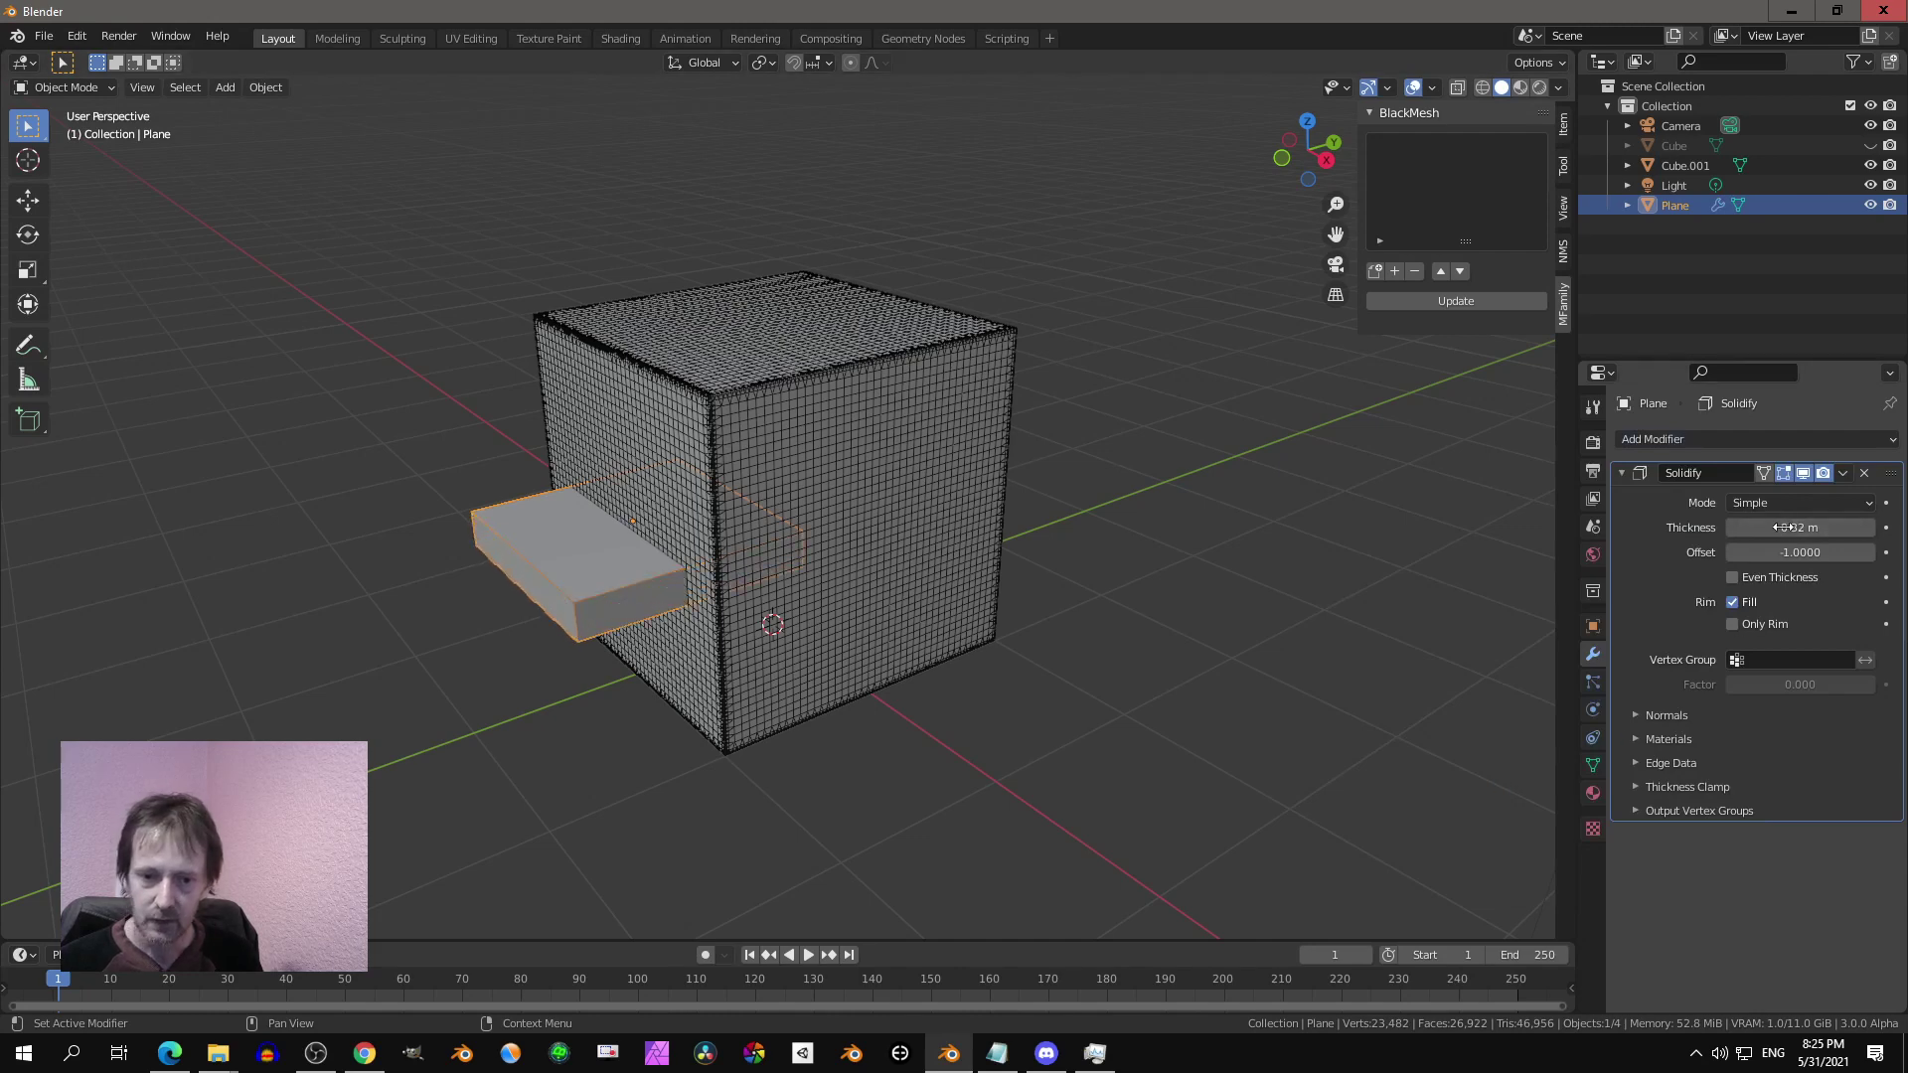
middle_click_drag(740, 590, 877, 550)
scroll(877, 550, "up", 1)
scroll(924, 565, "up", 2)
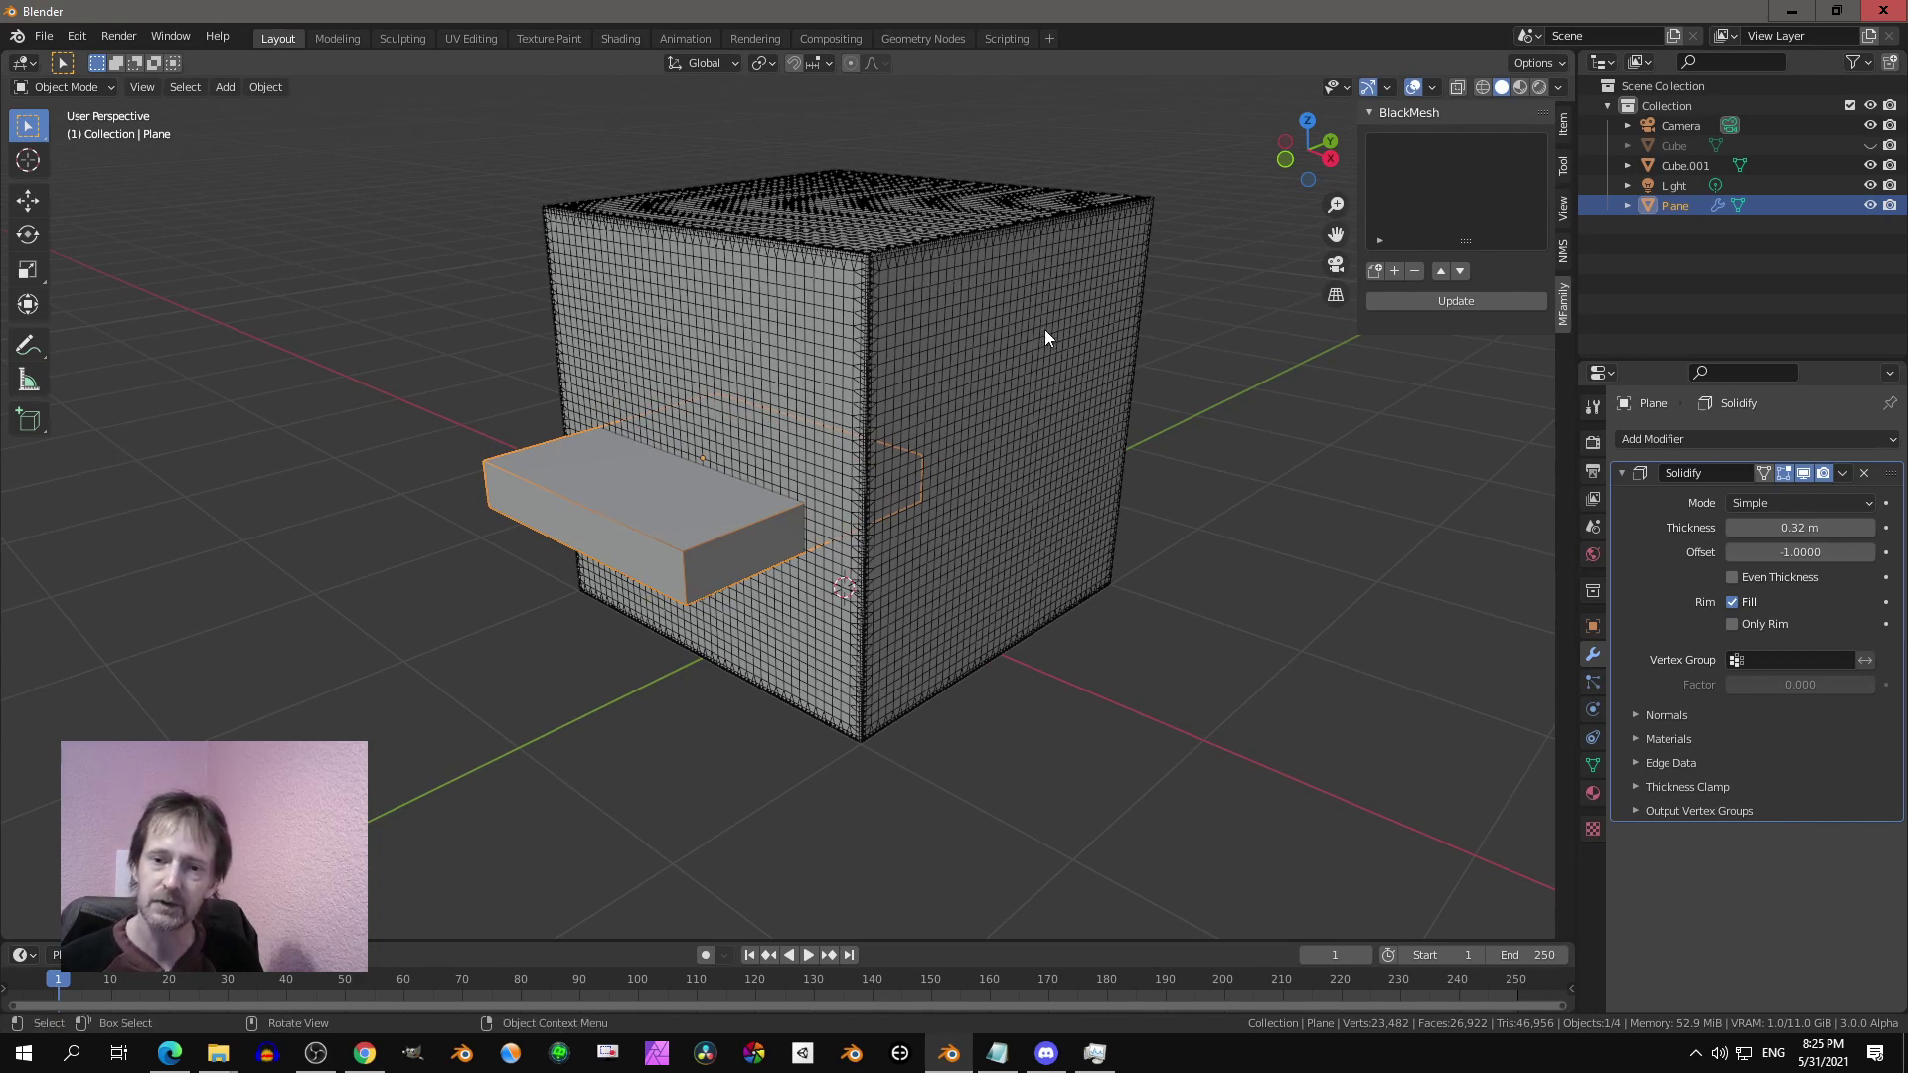
Step: Select Cube.001 and add a Boolean layer to its BlackMesh stack
left_click(905, 240)
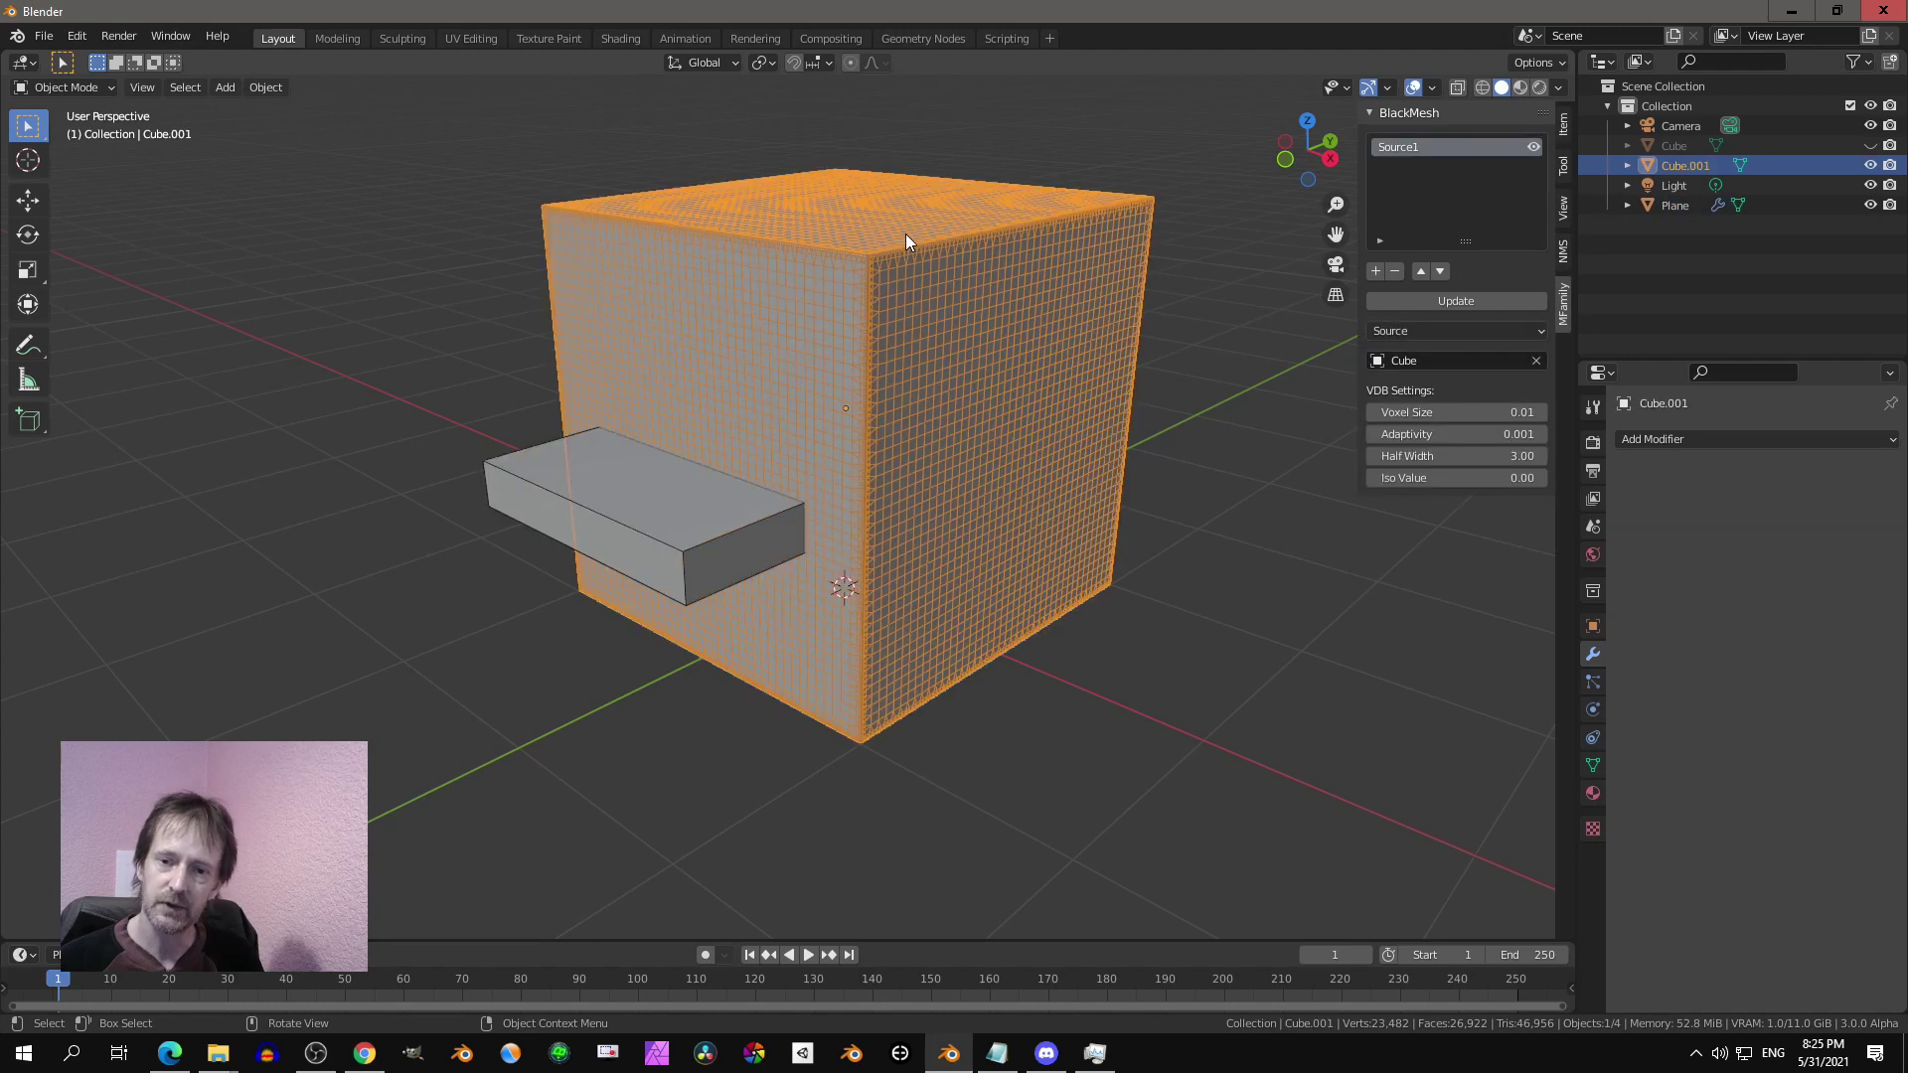
left_click(1376, 271)
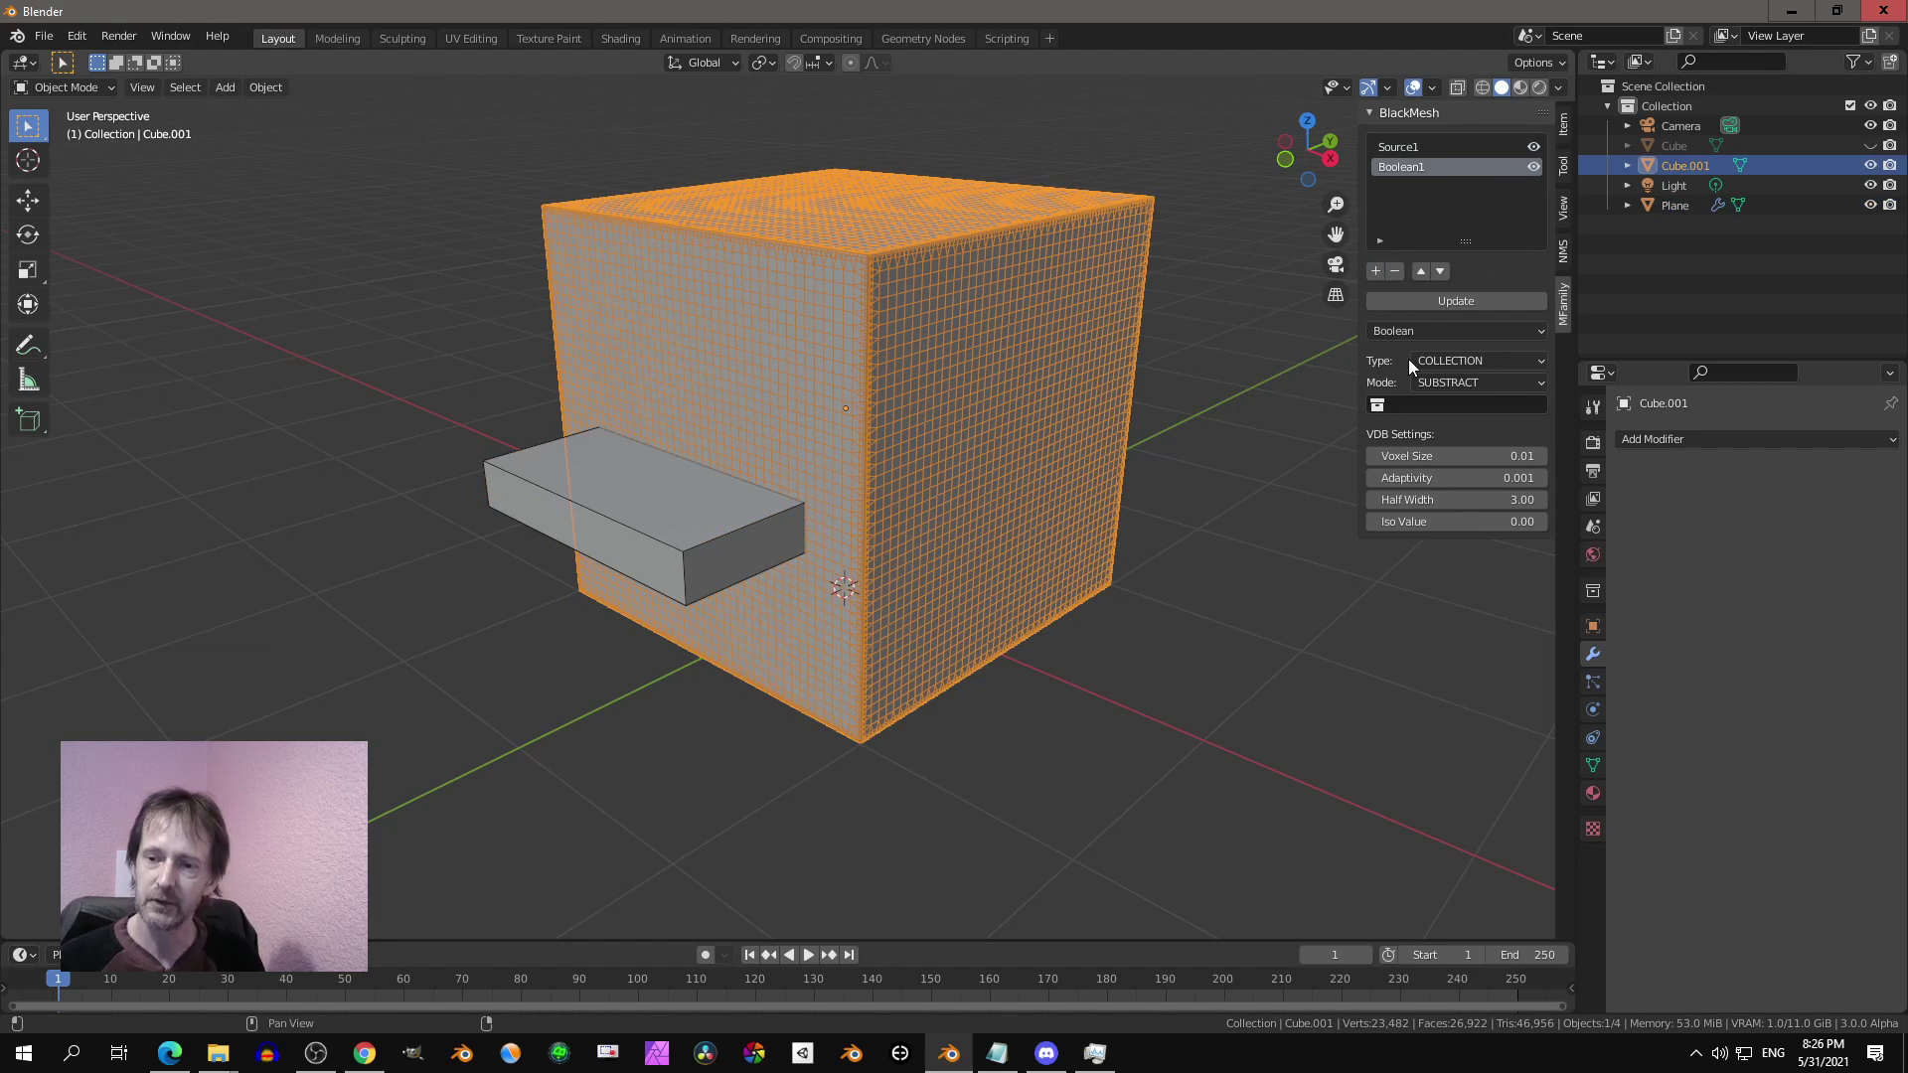
left_click(1415, 327)
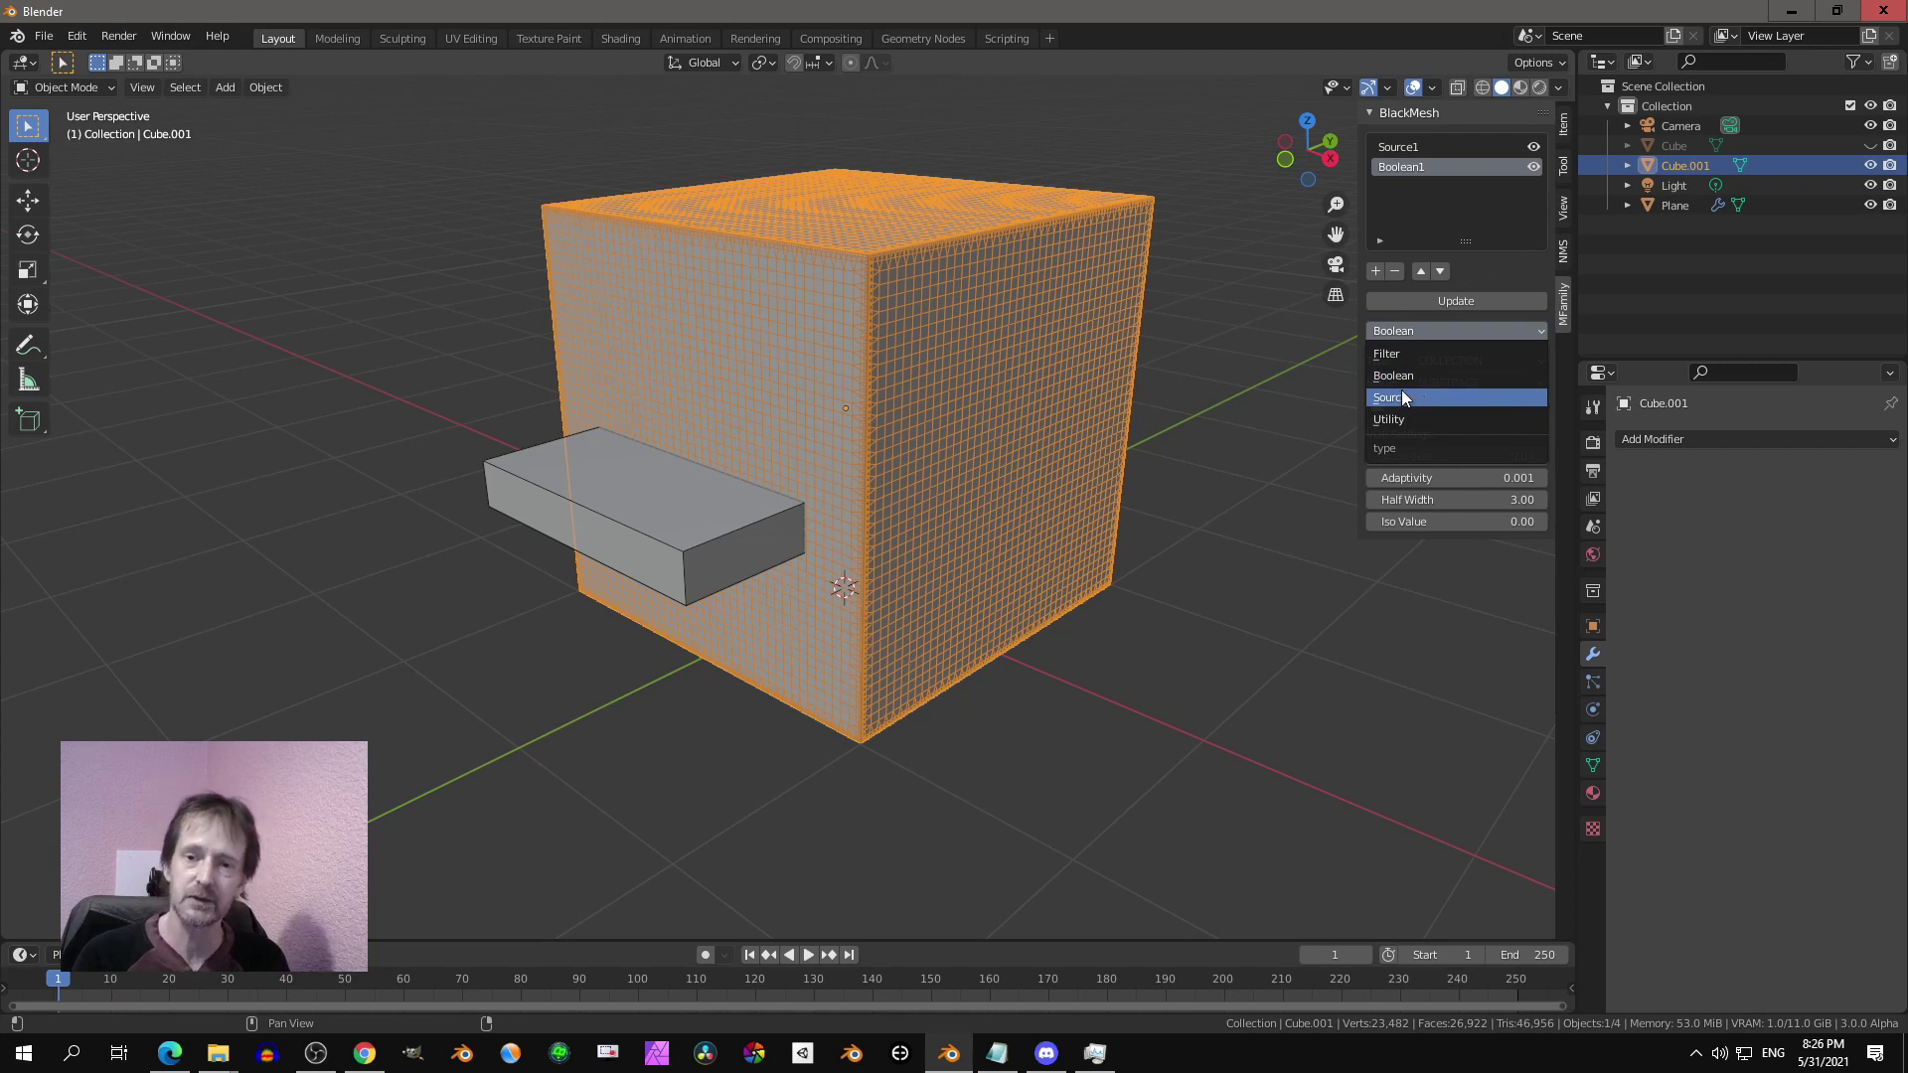
left_click(1477, 334)
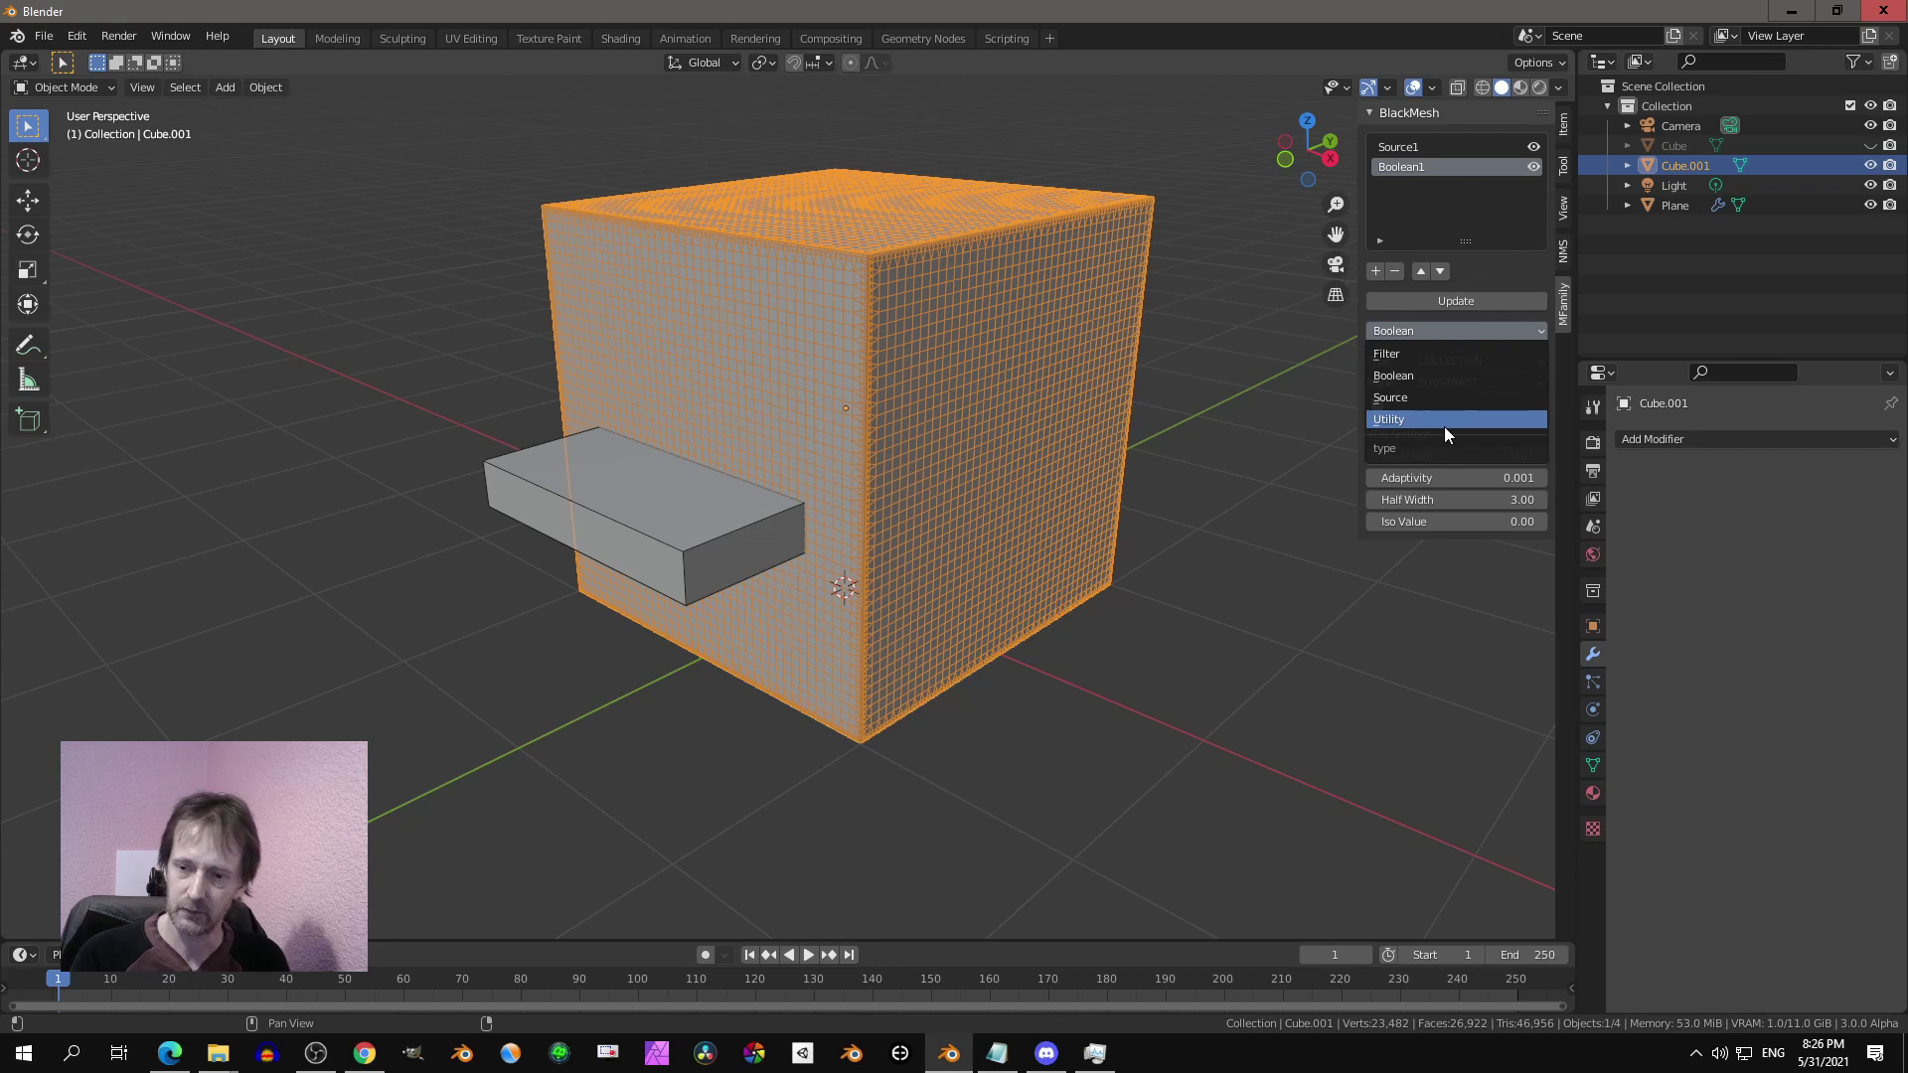
left_click(1445, 377)
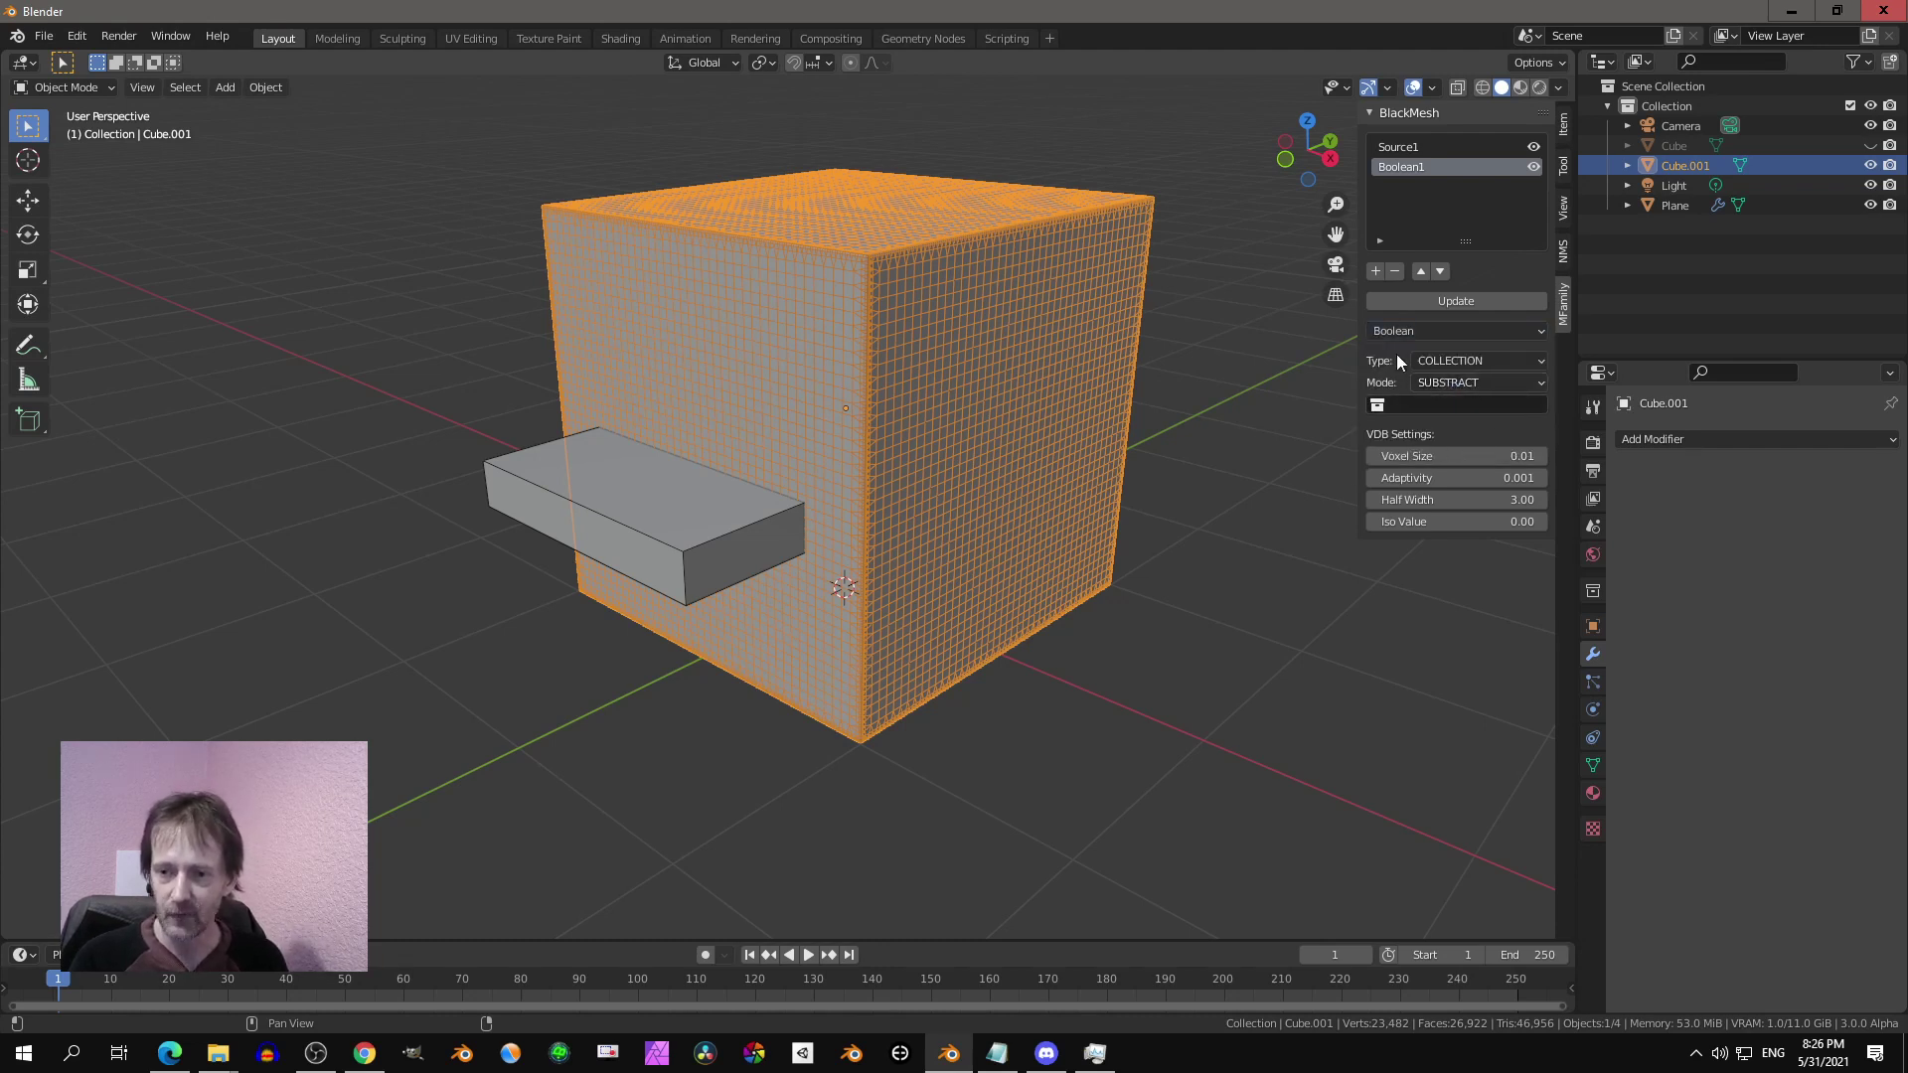
Step: Set the Boolean layer to cut with the Plane object and update the cube
left_click(1468, 383)
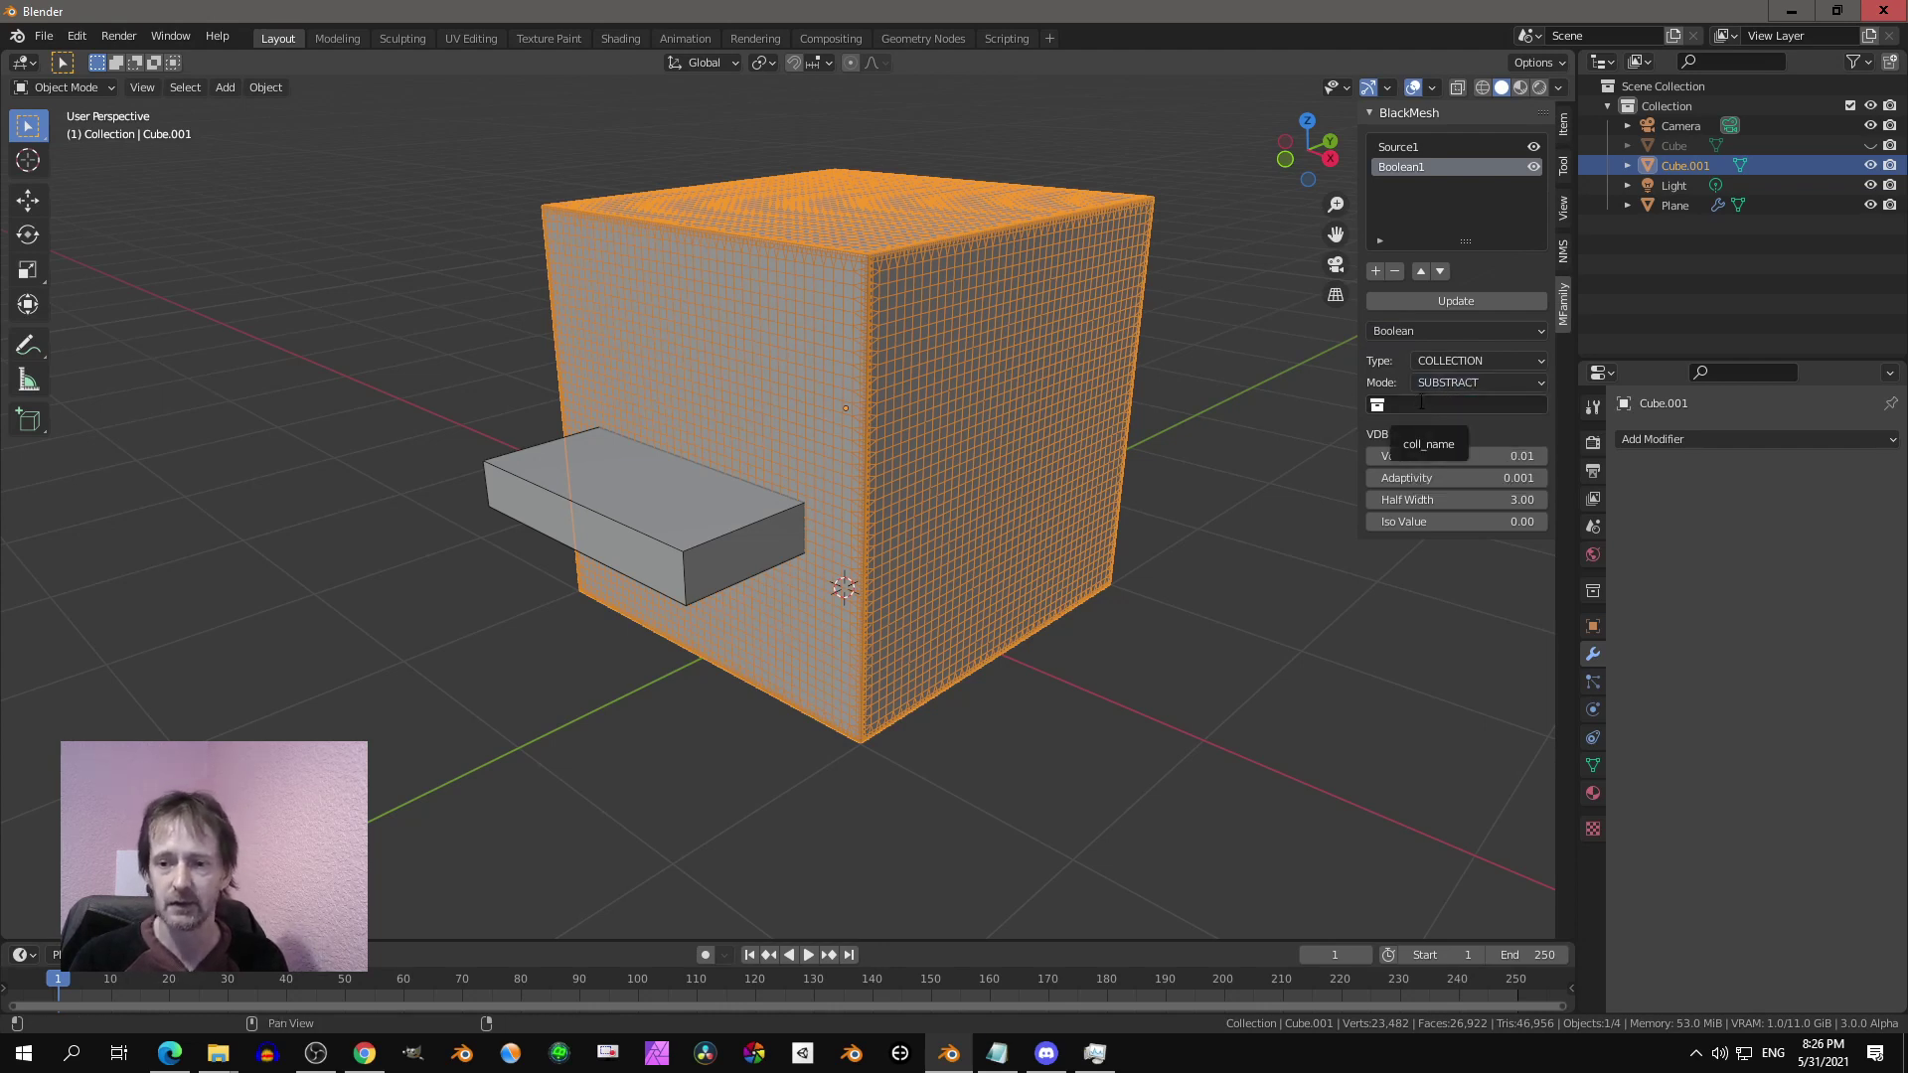
left_click(1419, 403)
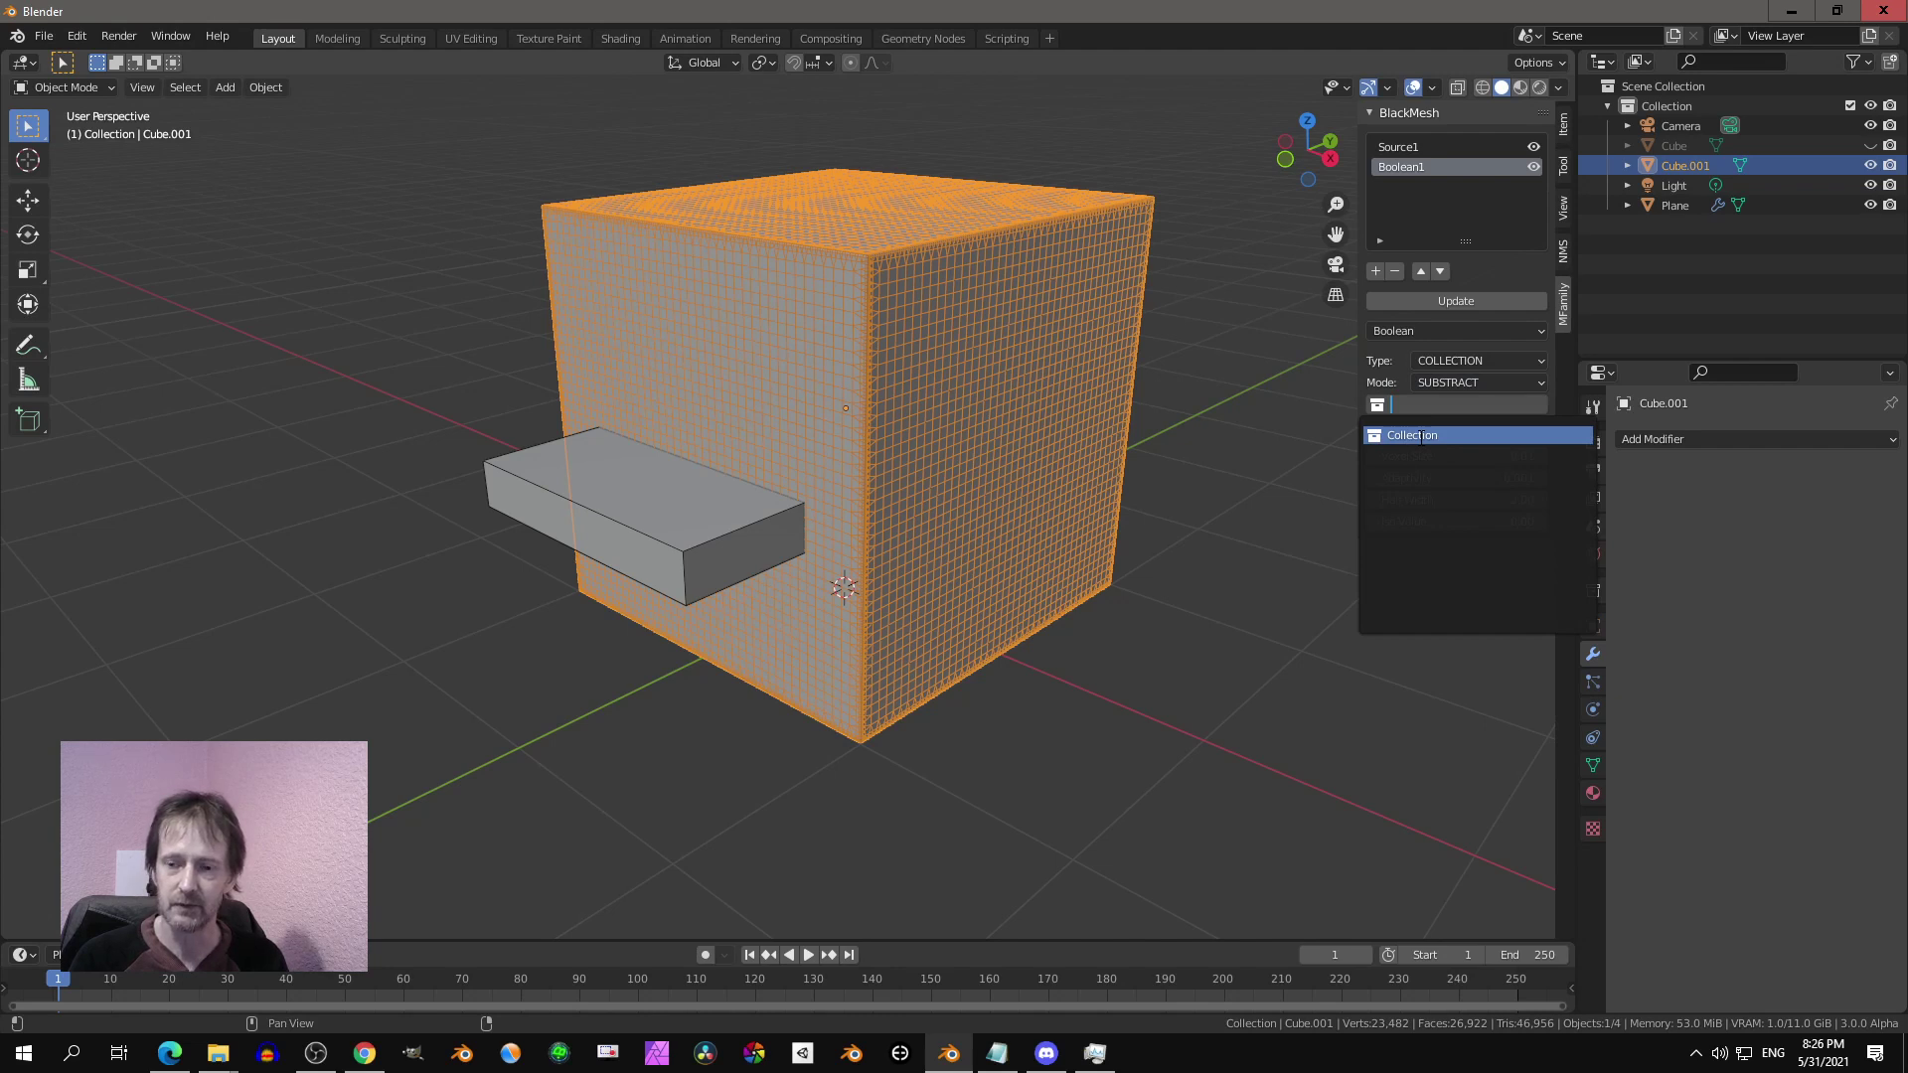
left_click(1455, 366)
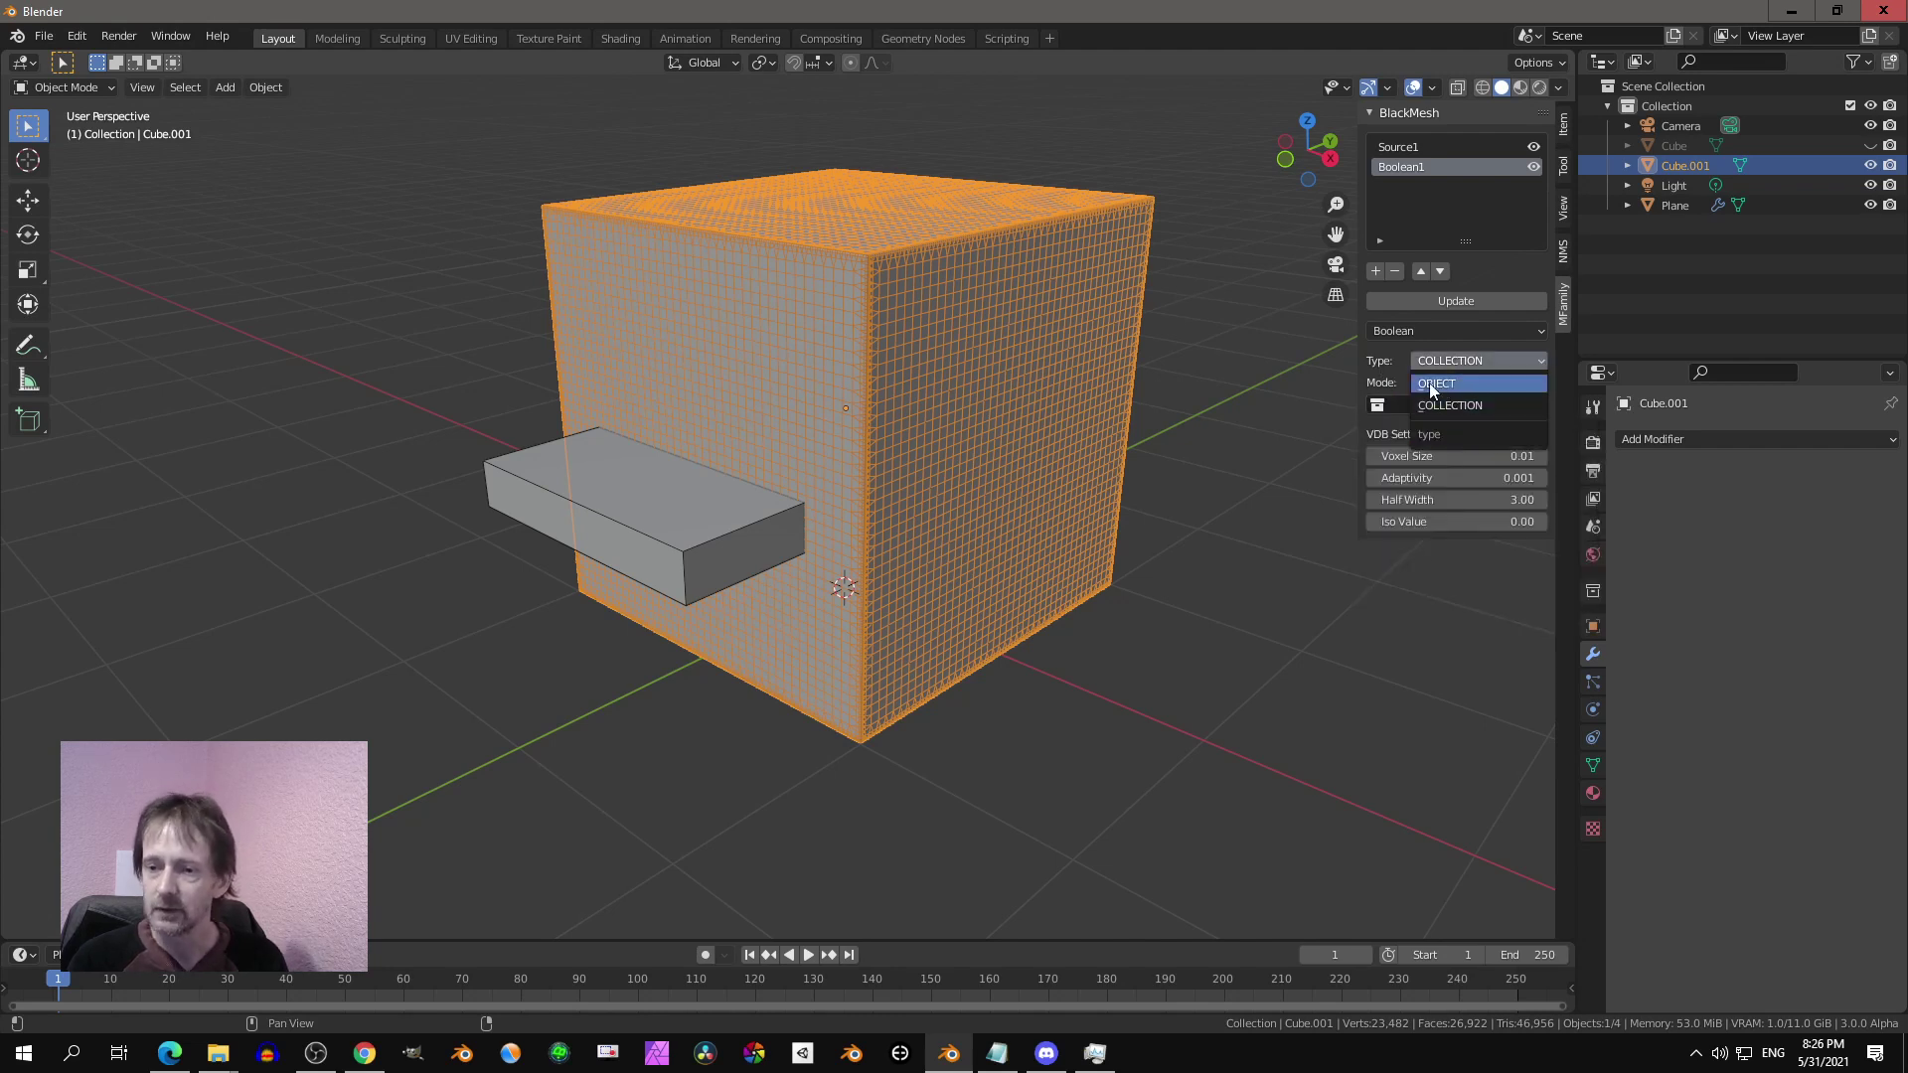
left_click(1447, 384)
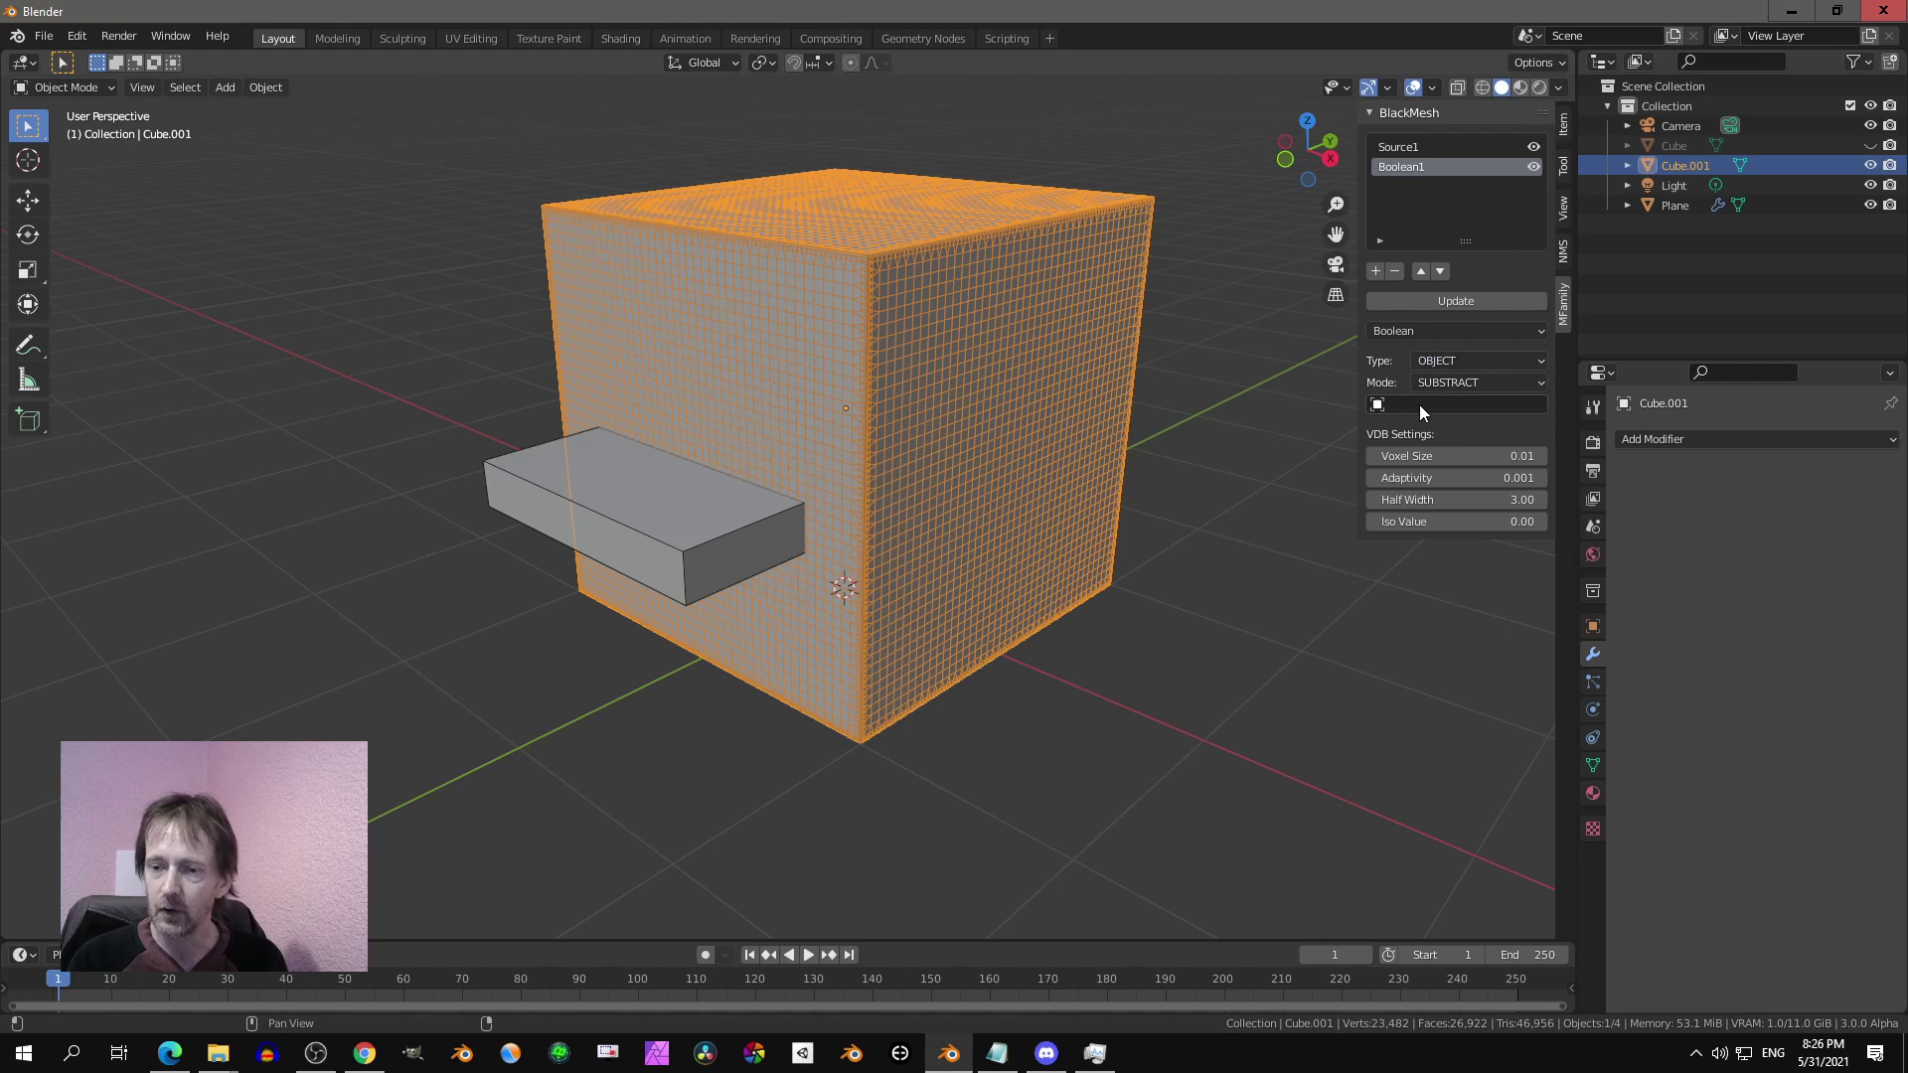
left_click(1437, 408)
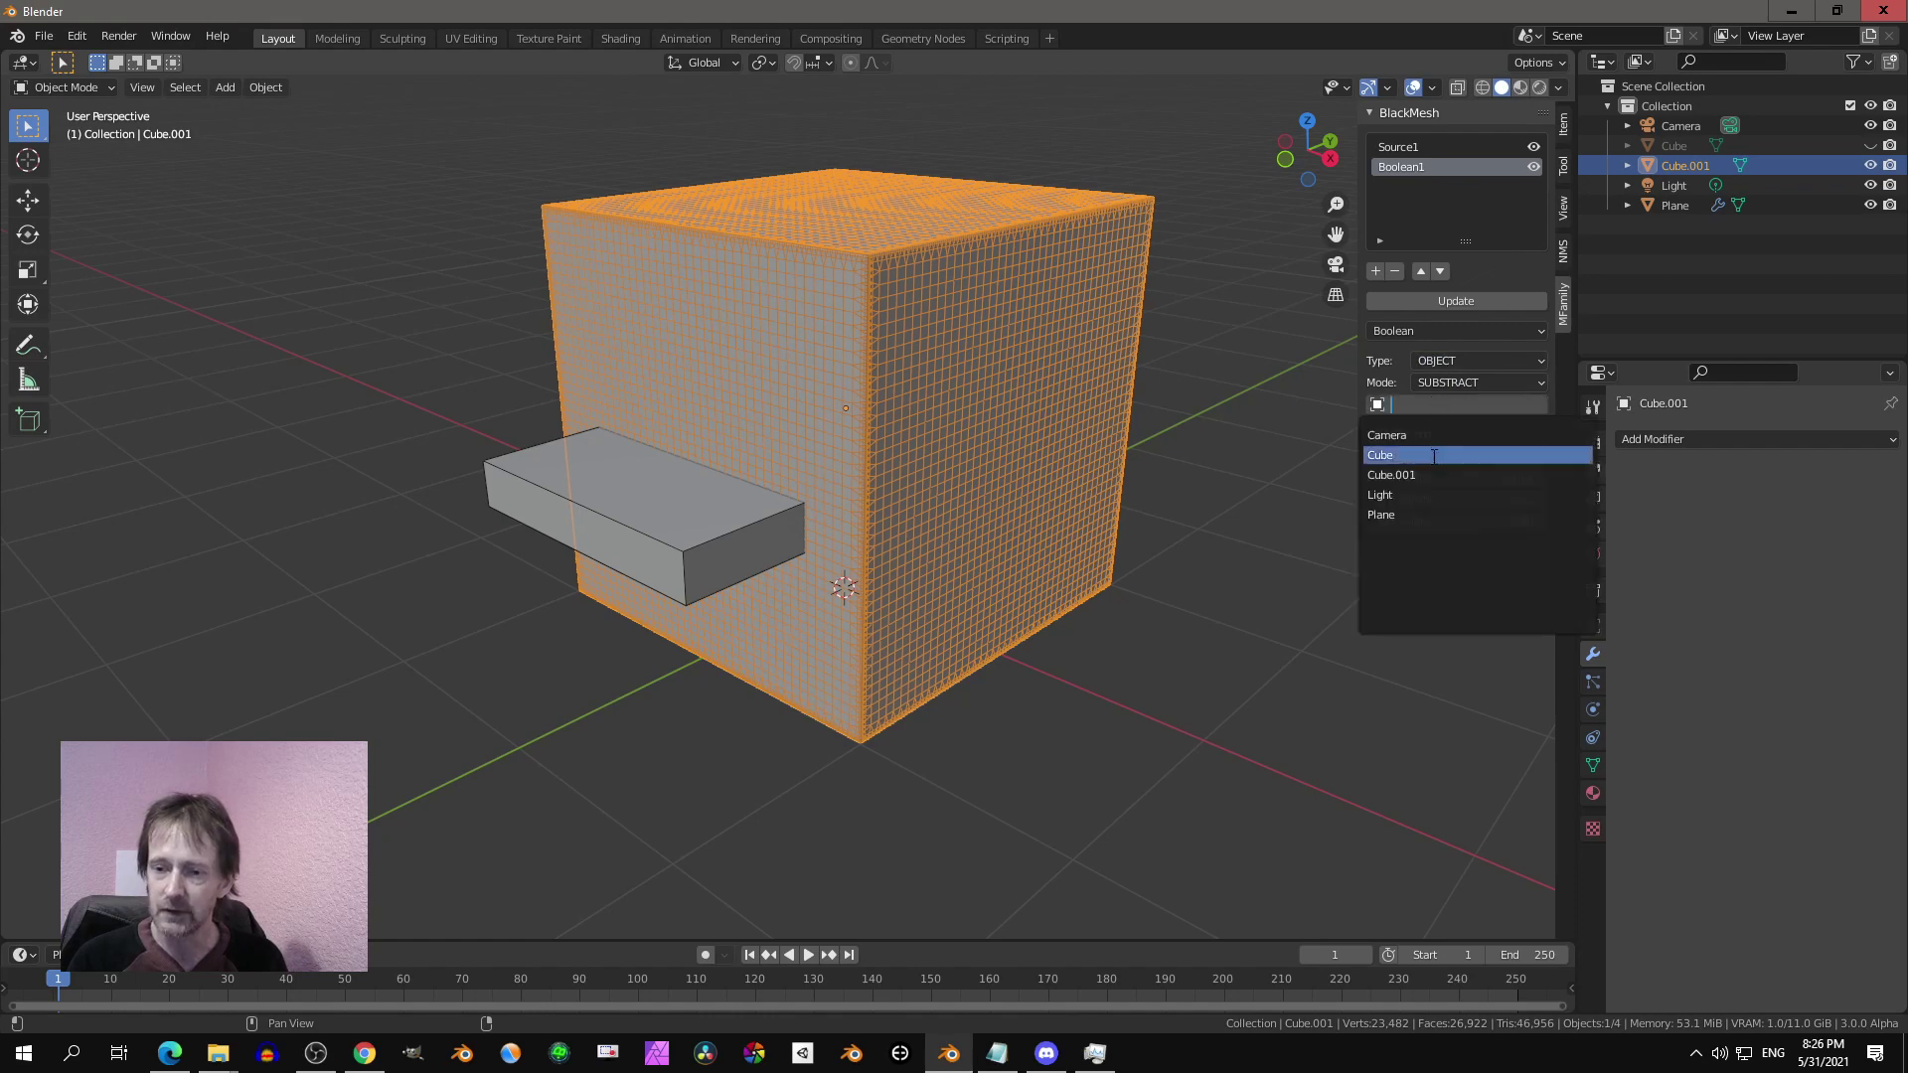
left_click(1411, 514)
middle_click_drag(1223, 437, 1255, 390)
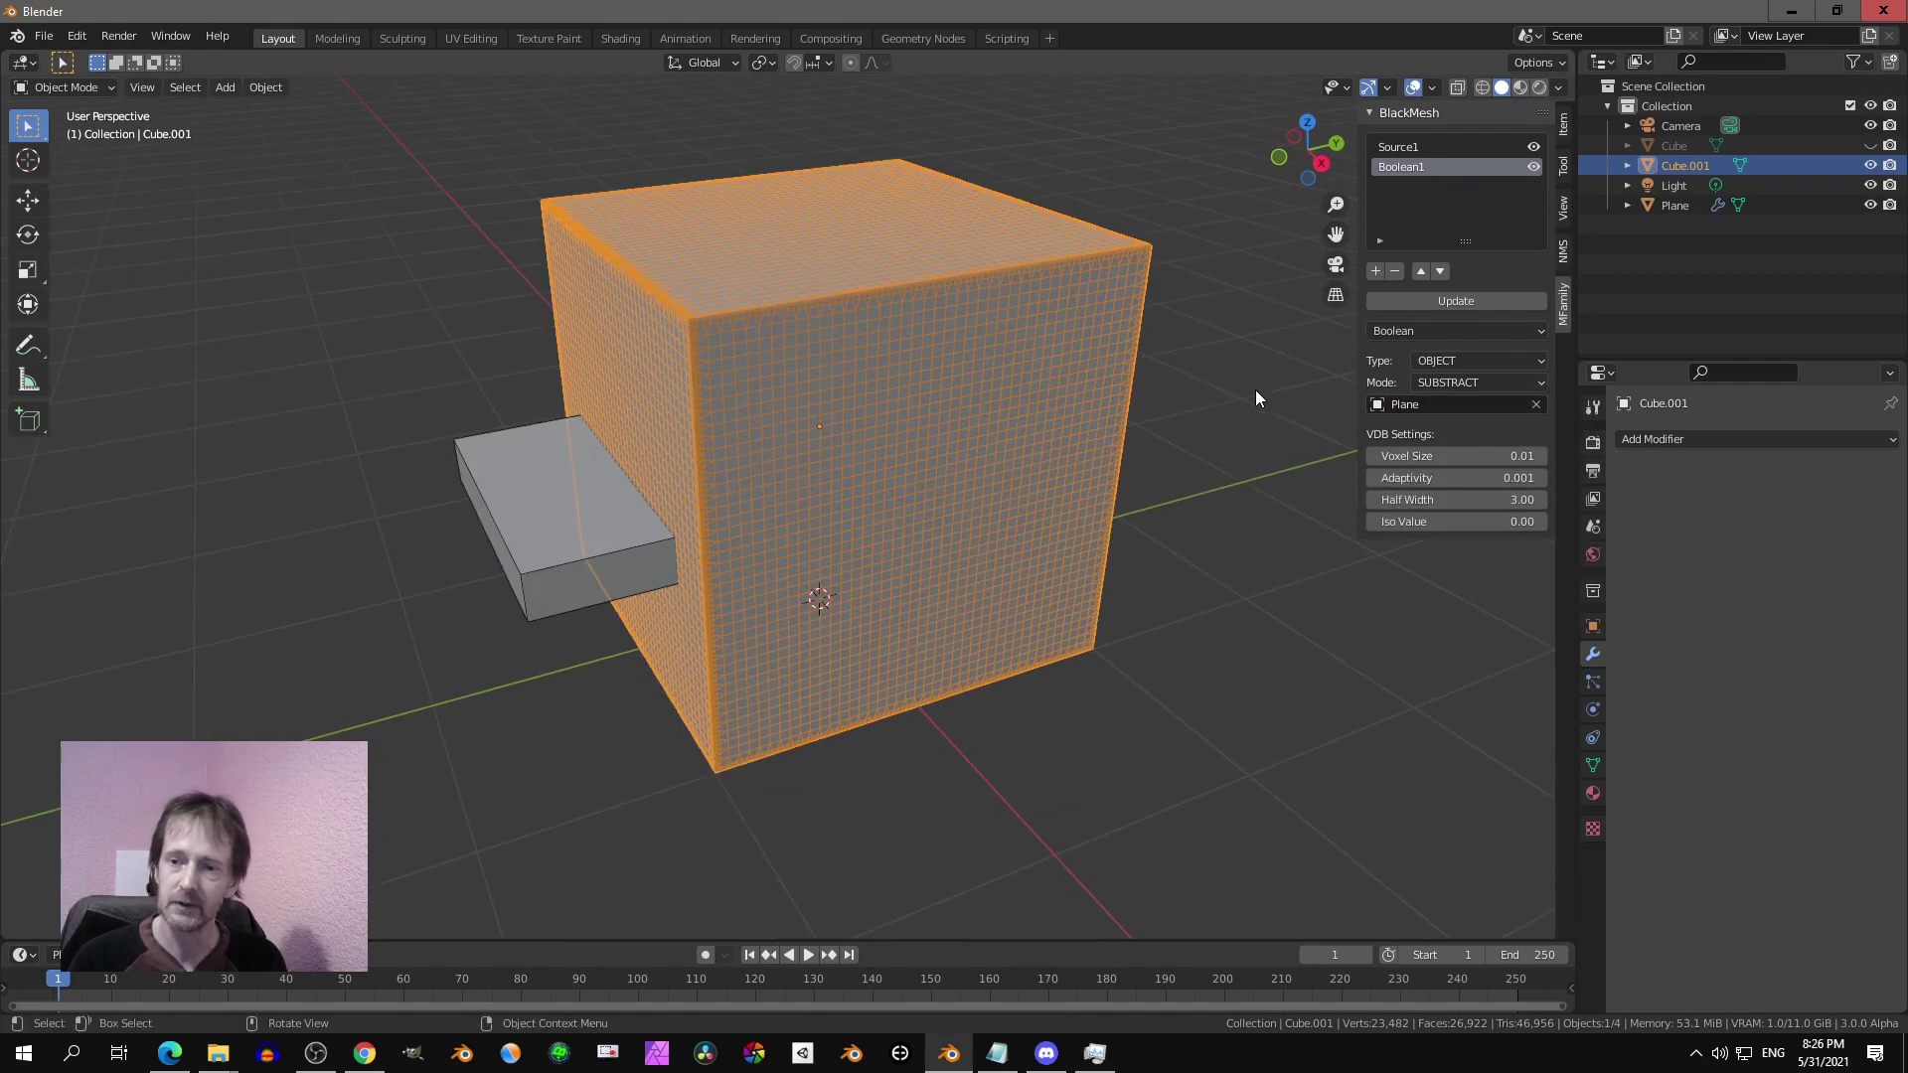
left_click(1496, 304)
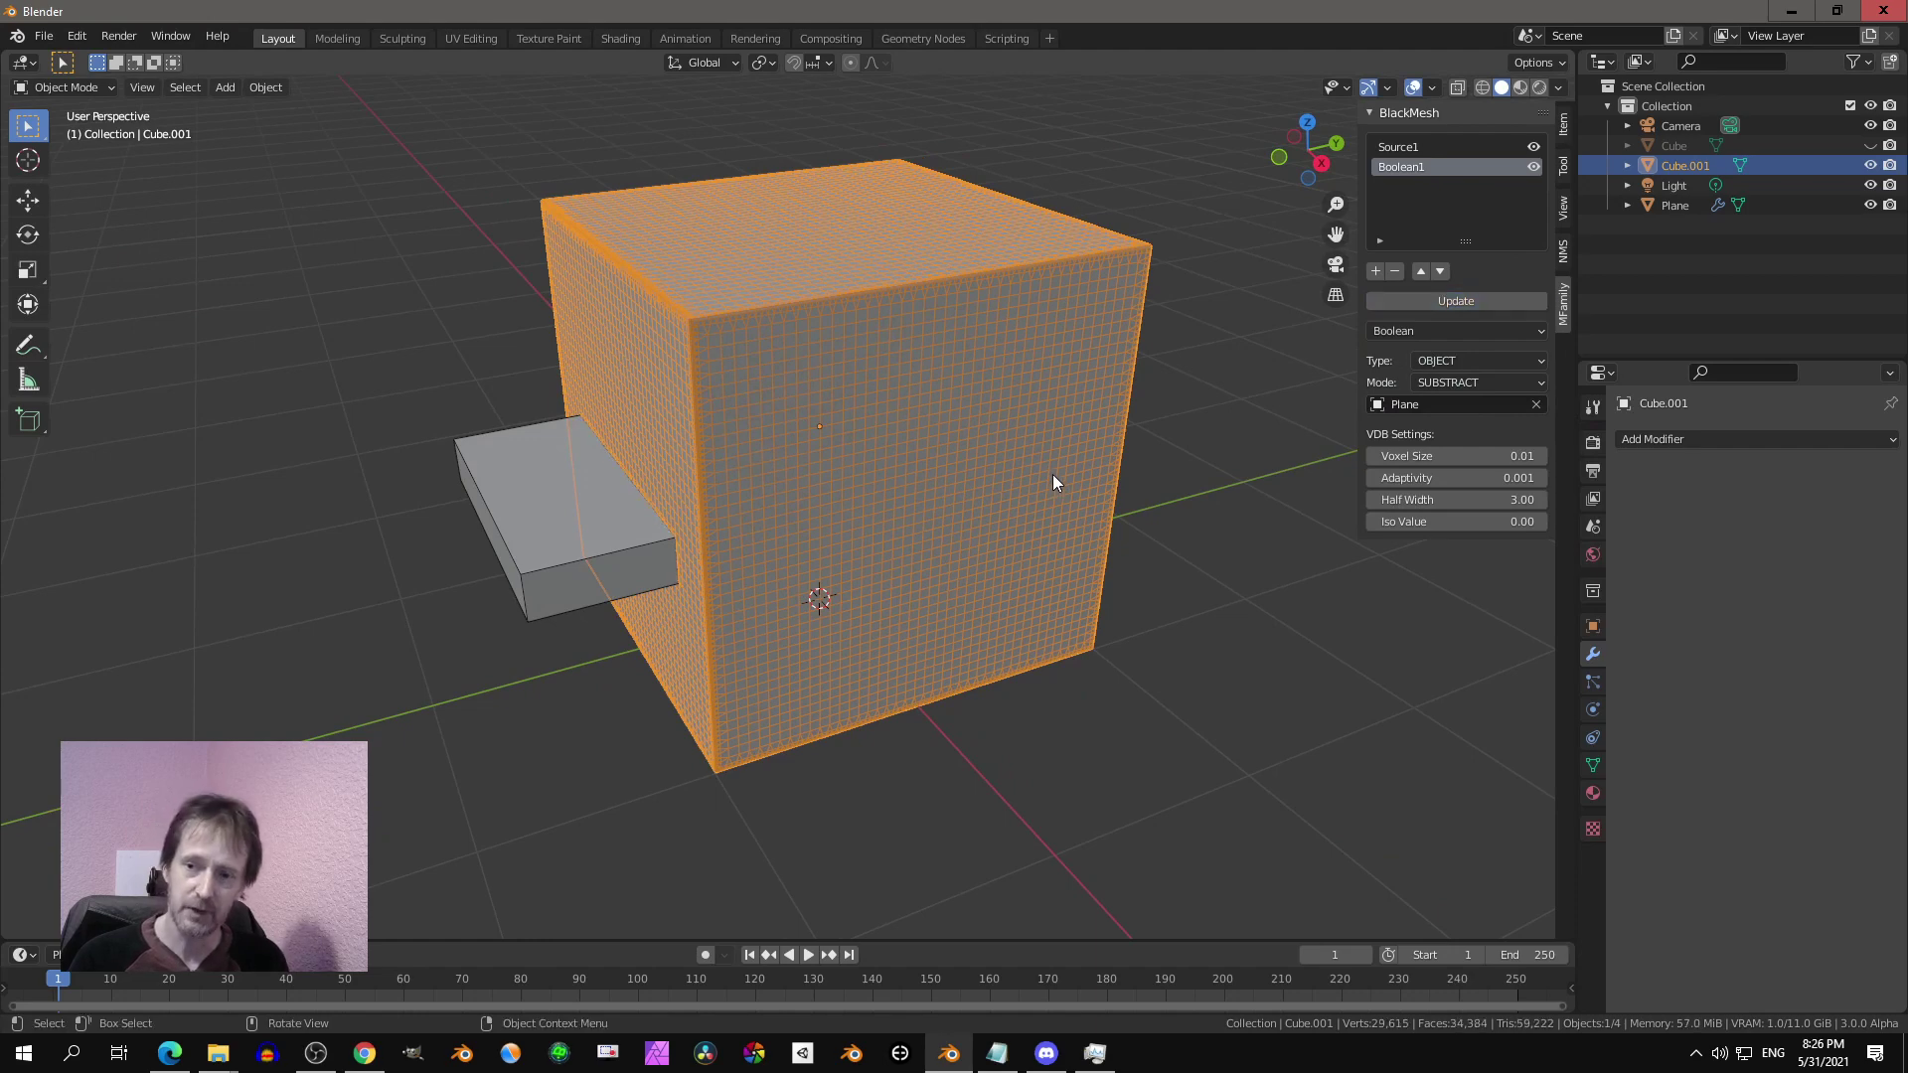
Step: Hide the Plane to reveal the rectangular slot carved into the voxel cube
middle_click_drag(1035, 463, 1051, 366)
scroll(1038, 367, "up", 3)
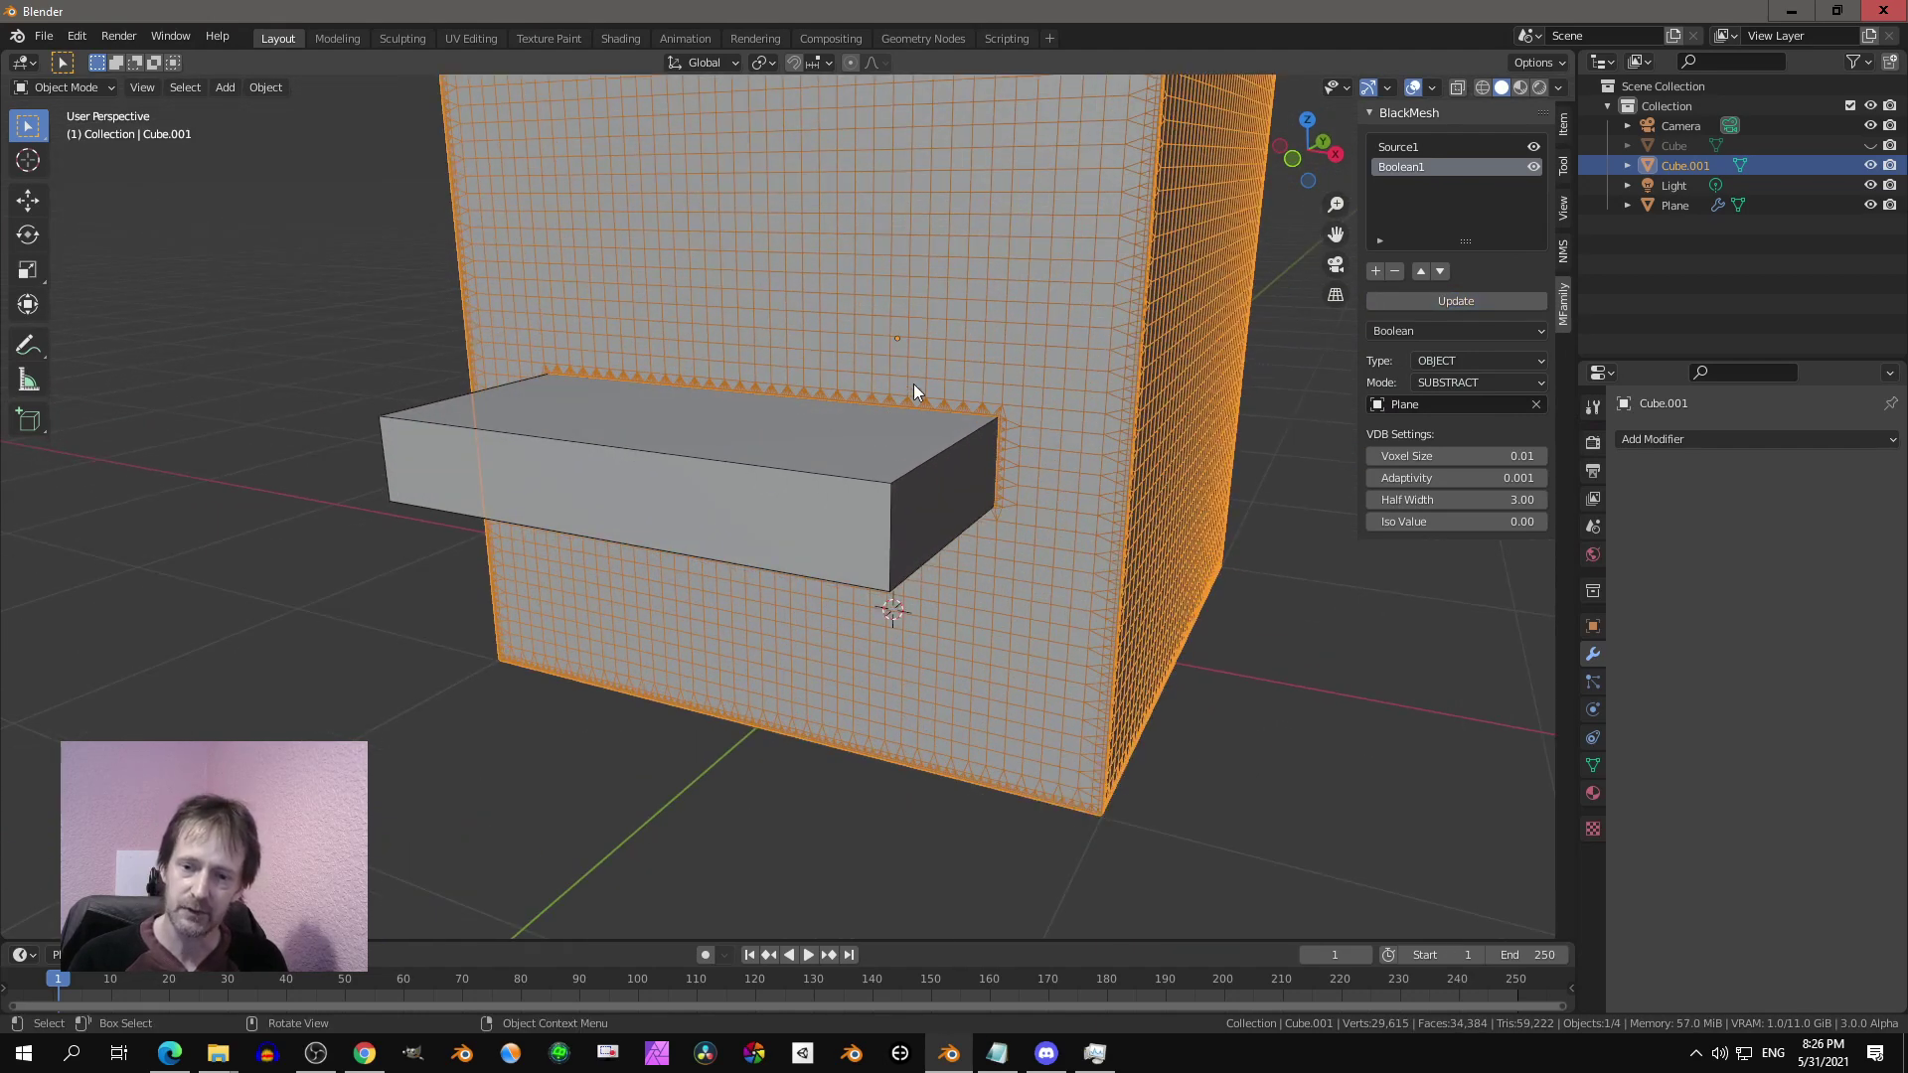
left_click(1871, 204)
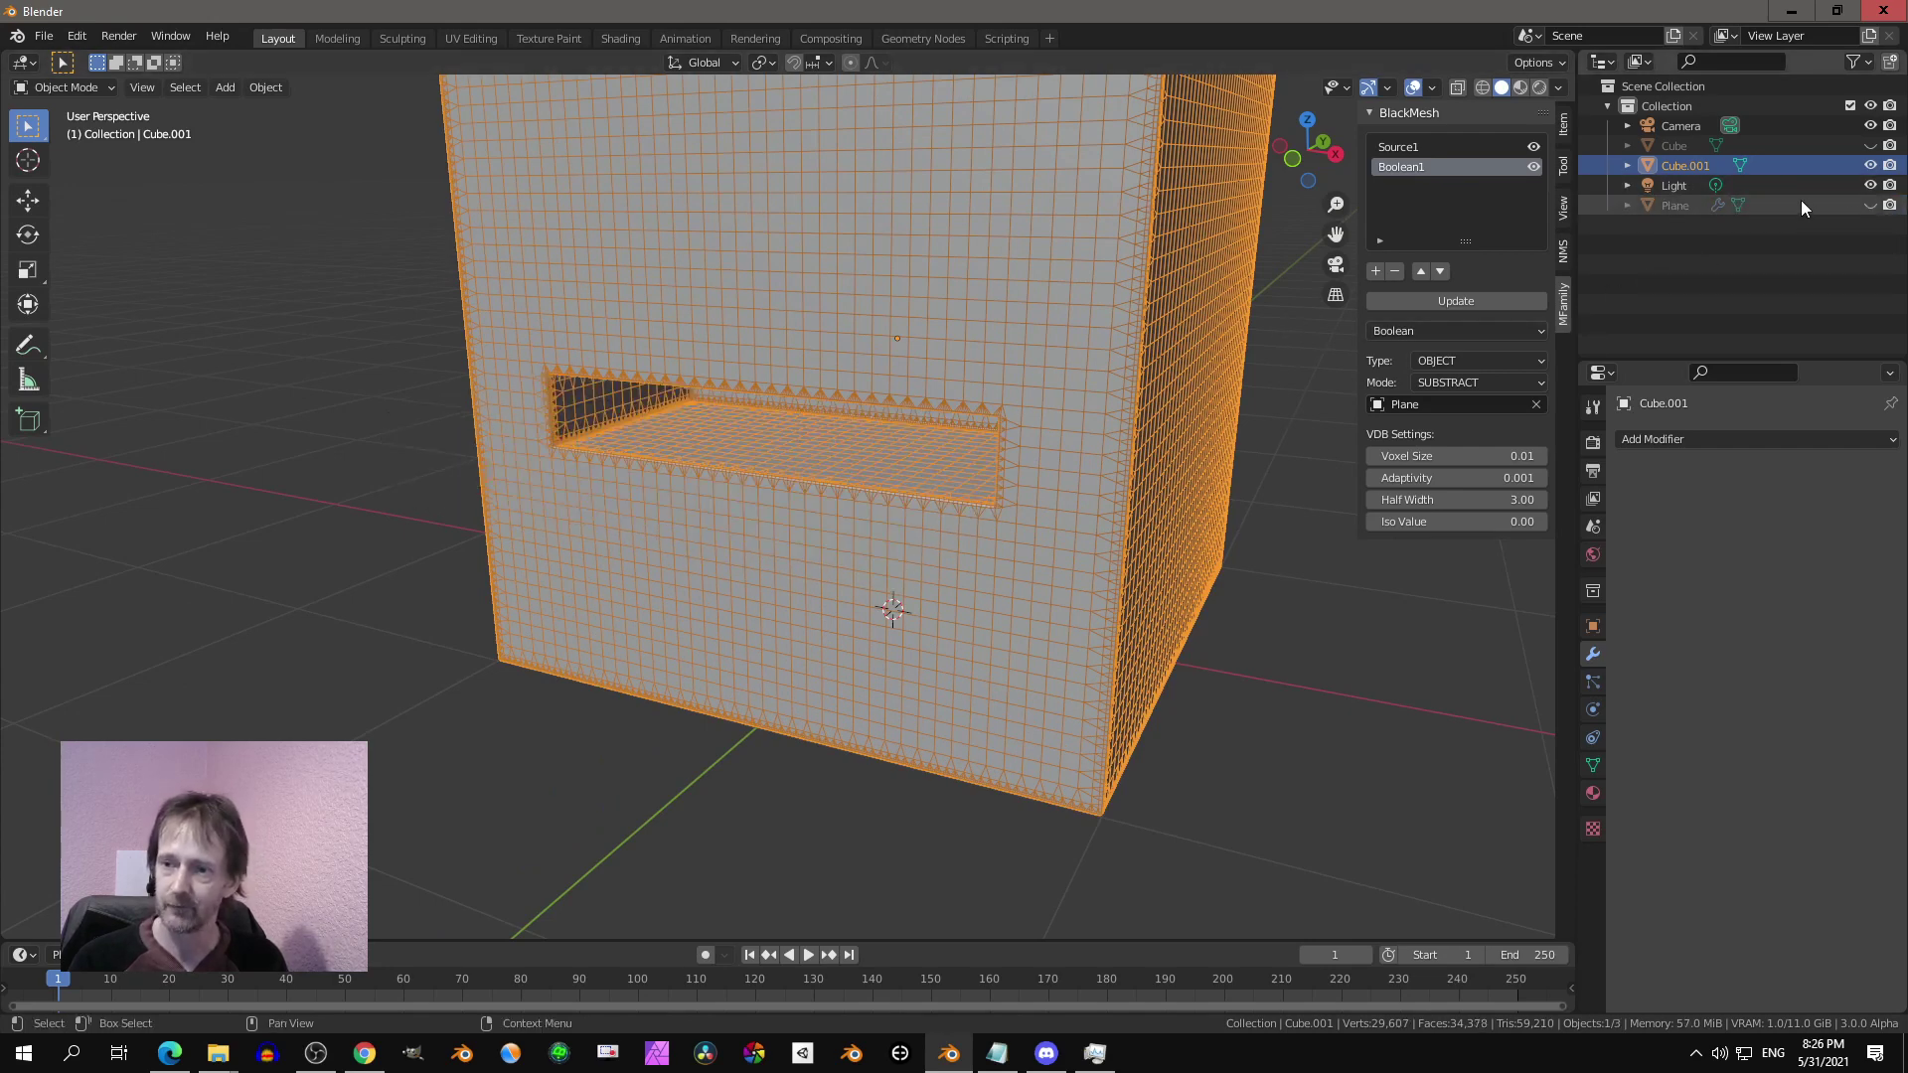
scroll(1117, 407, "down", 3)
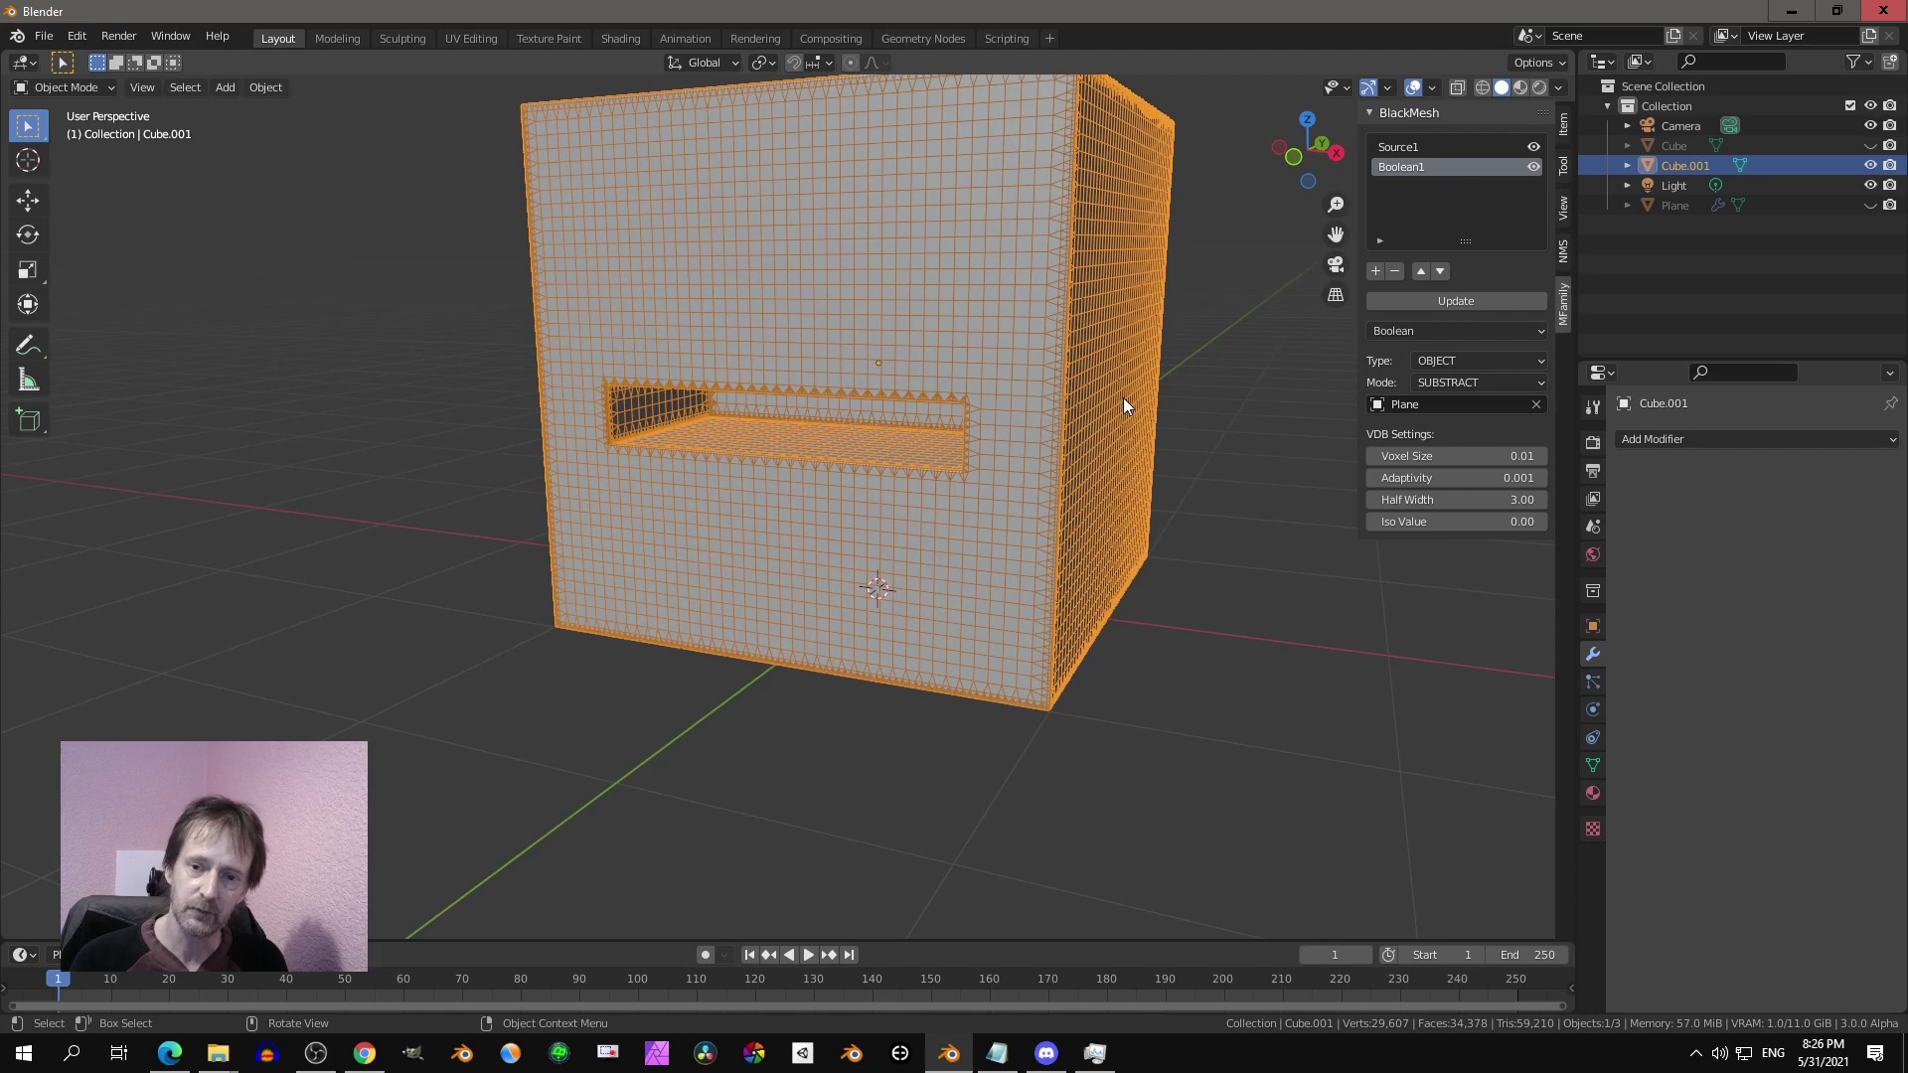
scroll(1130, 397, "down", 2)
middle_click_drag(1137, 389, 1085, 406)
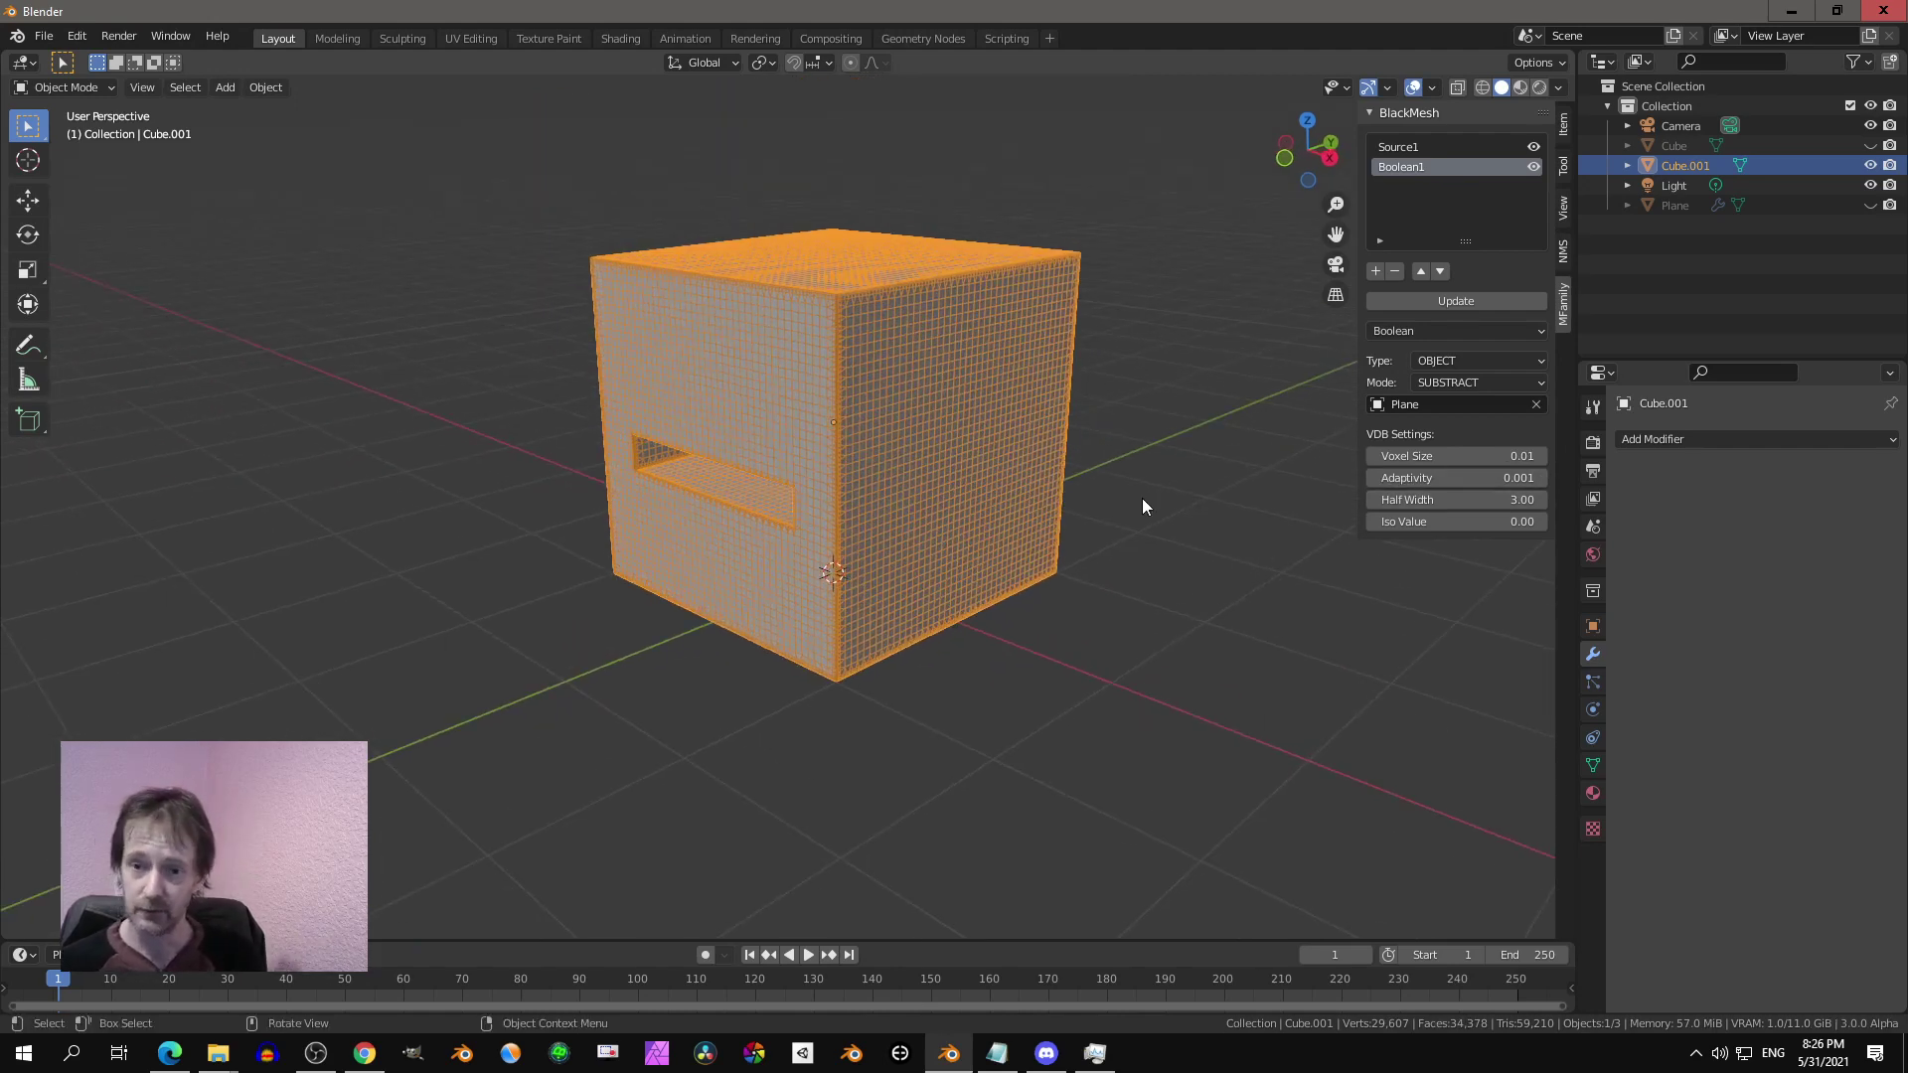
Step: Set the plane's Solidify thickness to 0.2 m
left_click(1669, 205)
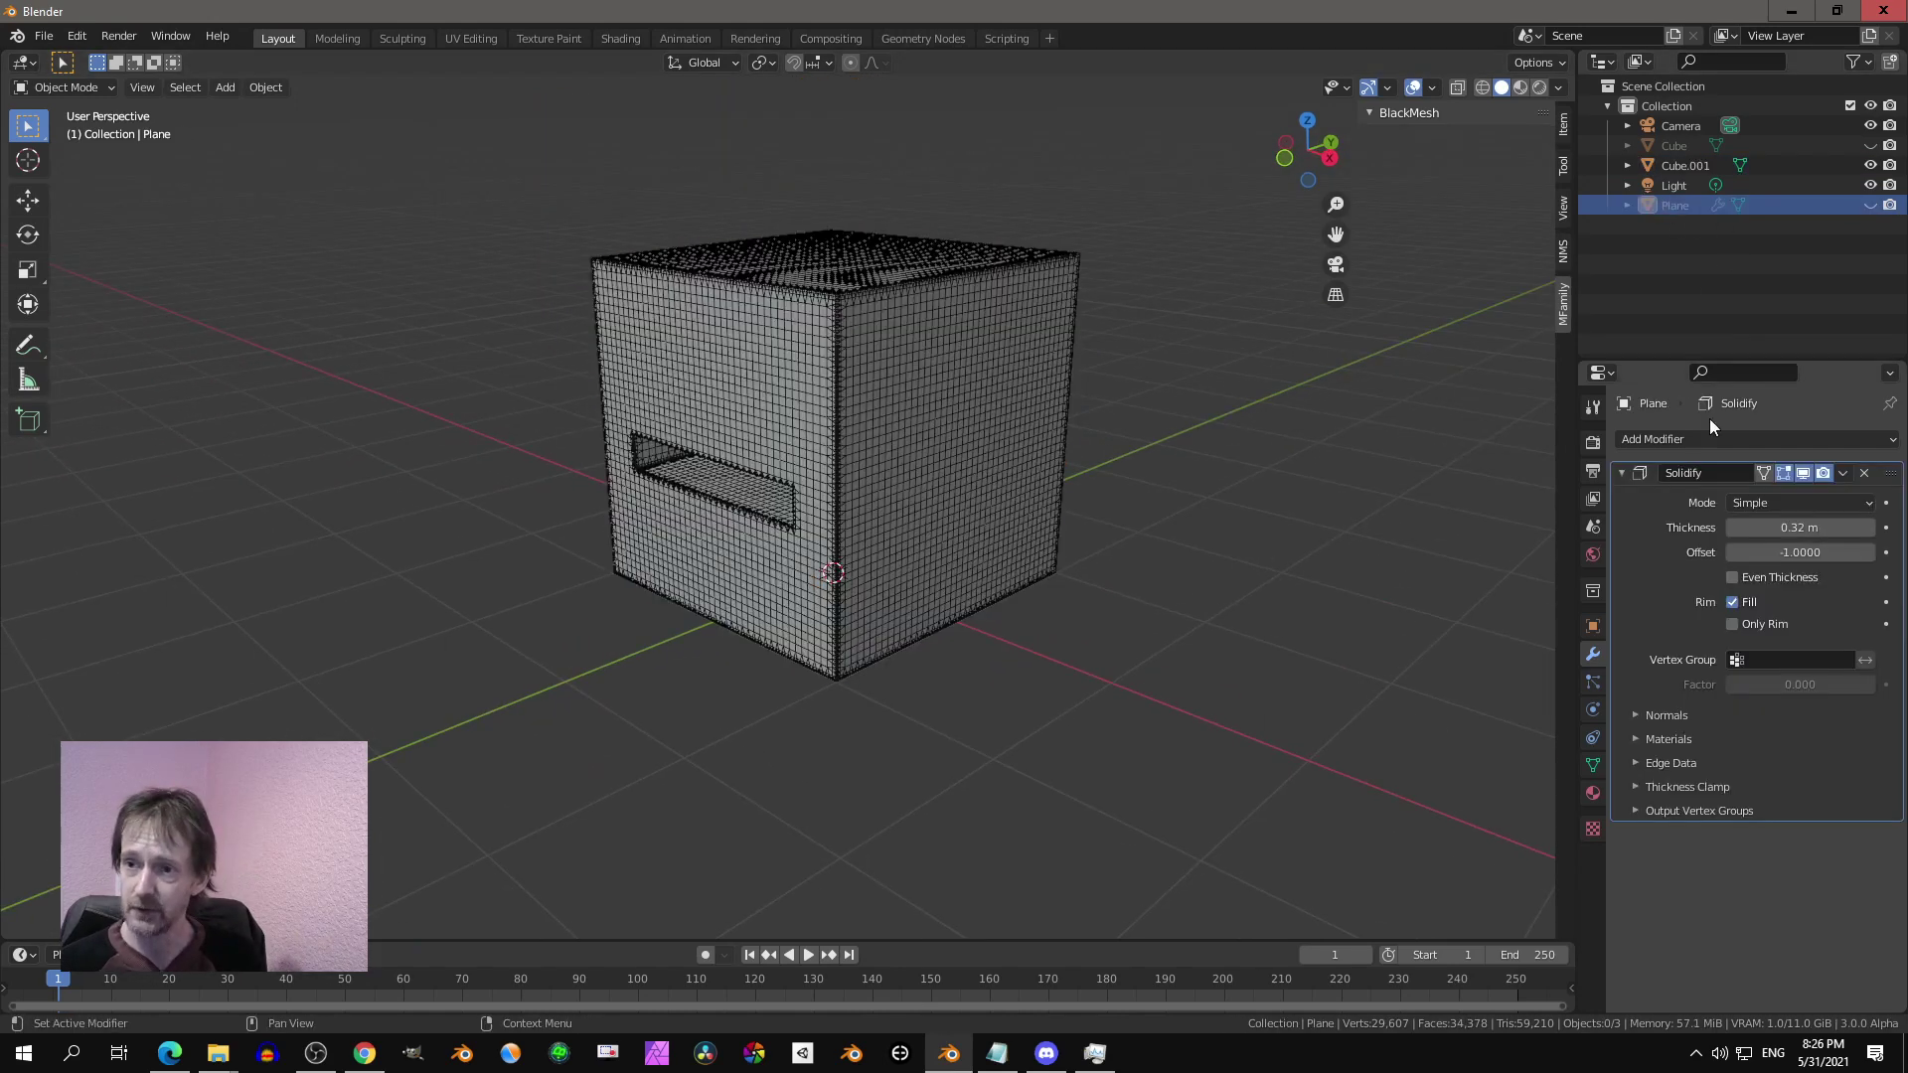
left_click(1772, 527)
key("Home")
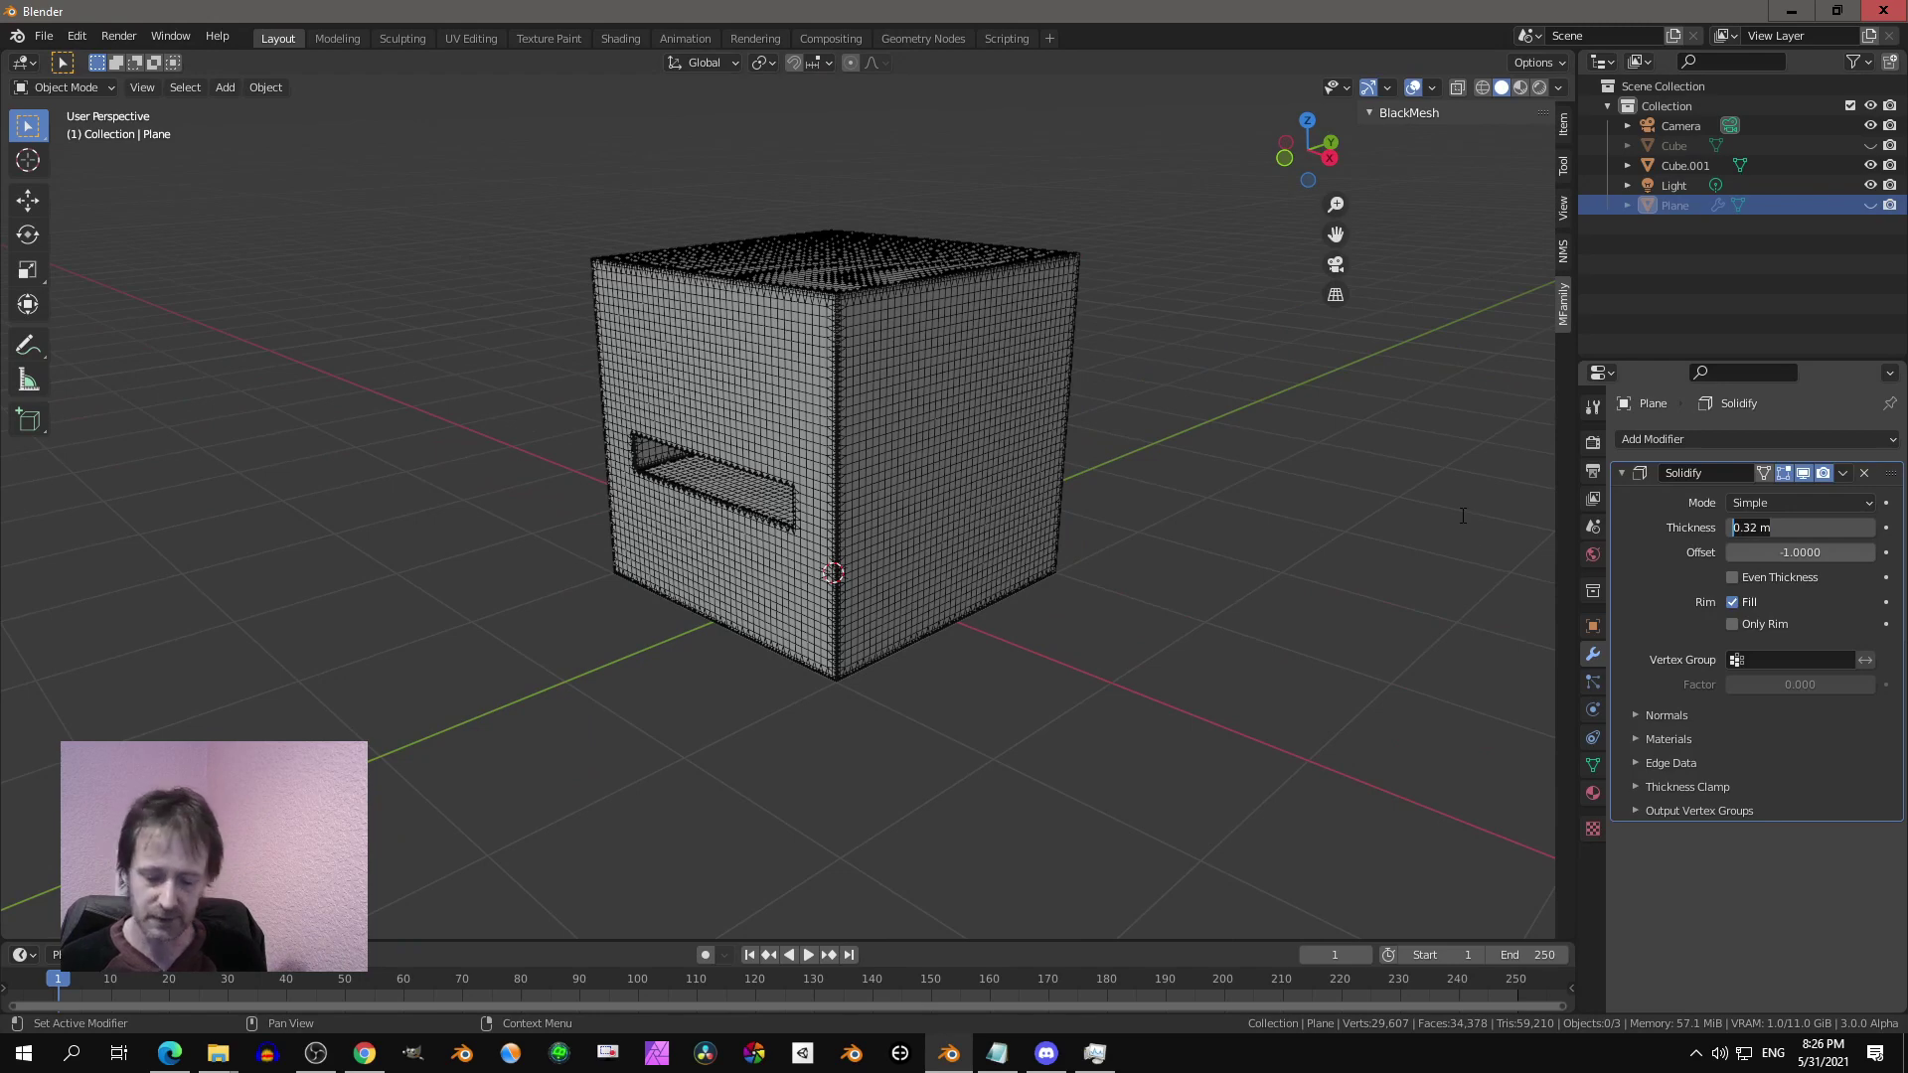
key("shift+End")
type("0.2")
key("Return")
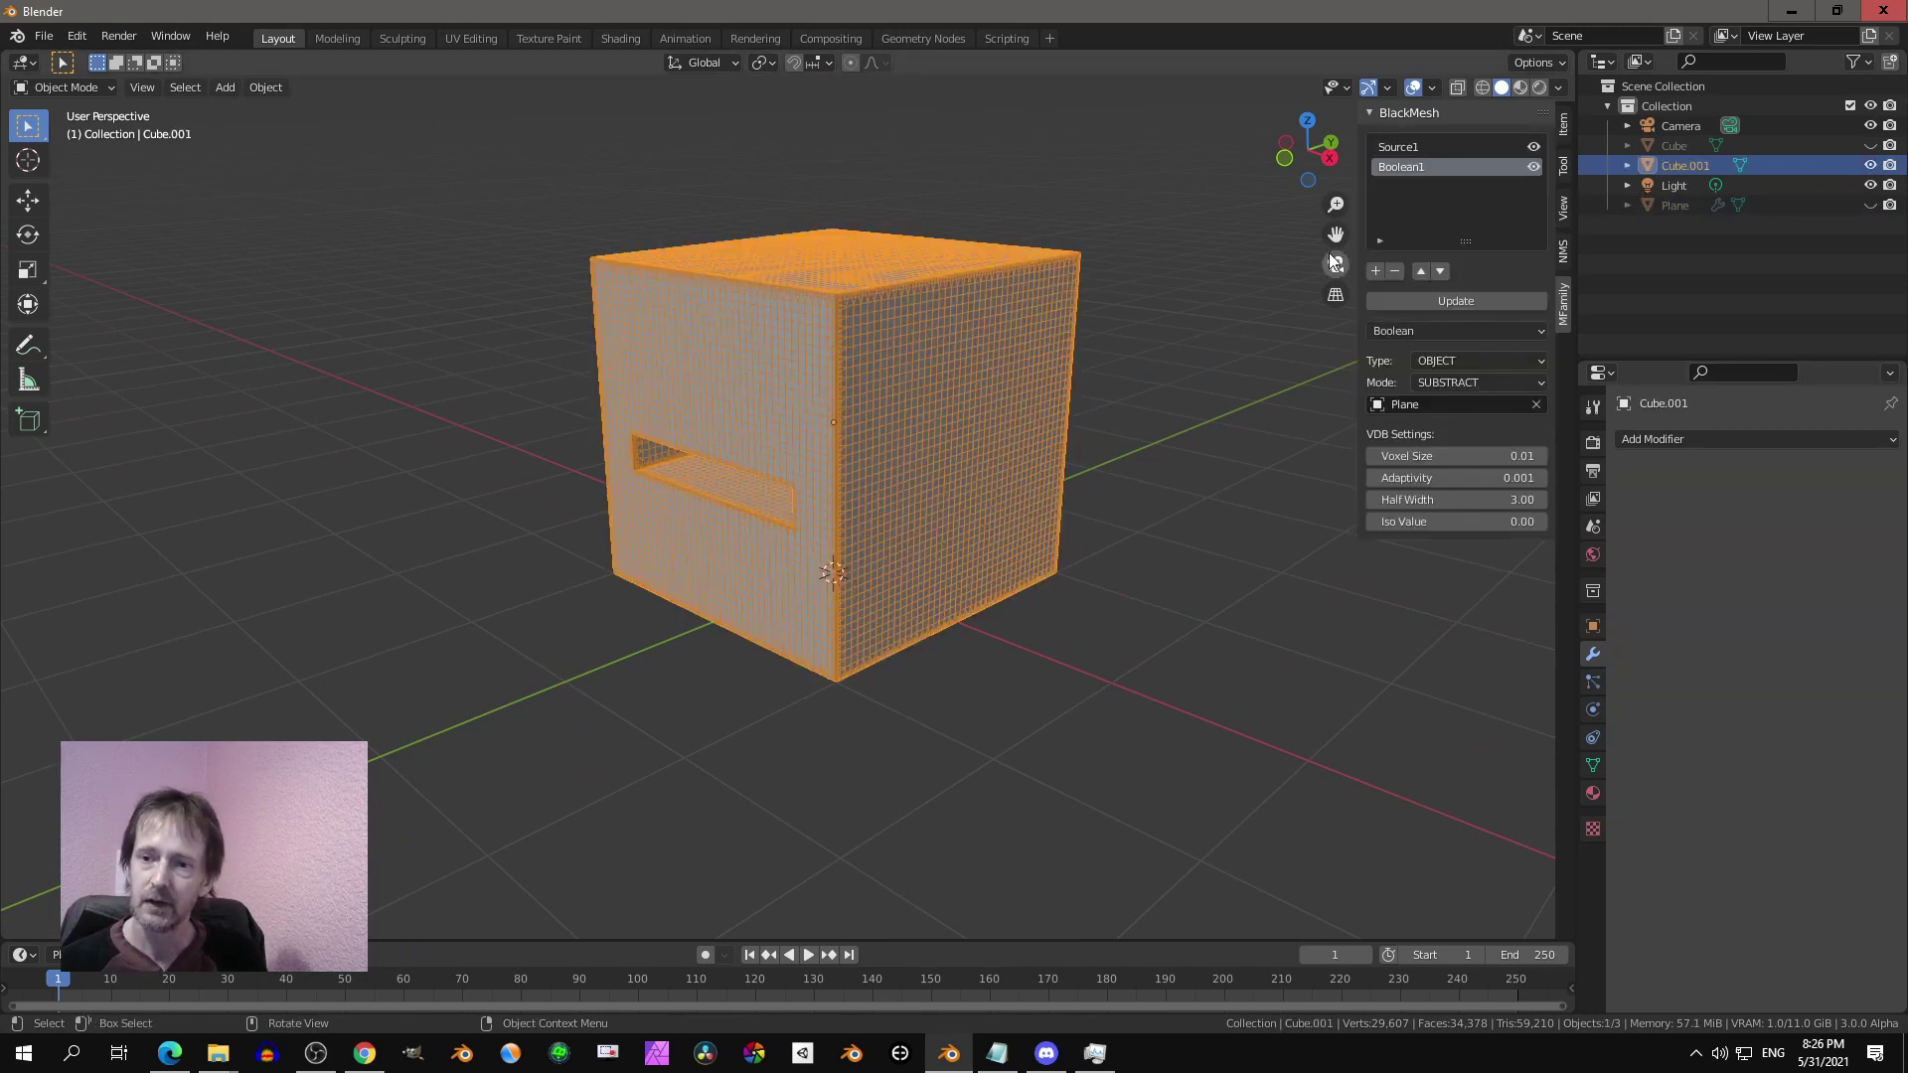
Step: Update the BlackMesh stack so the cube's slot becomes a thinner slit
left_click(1450, 302)
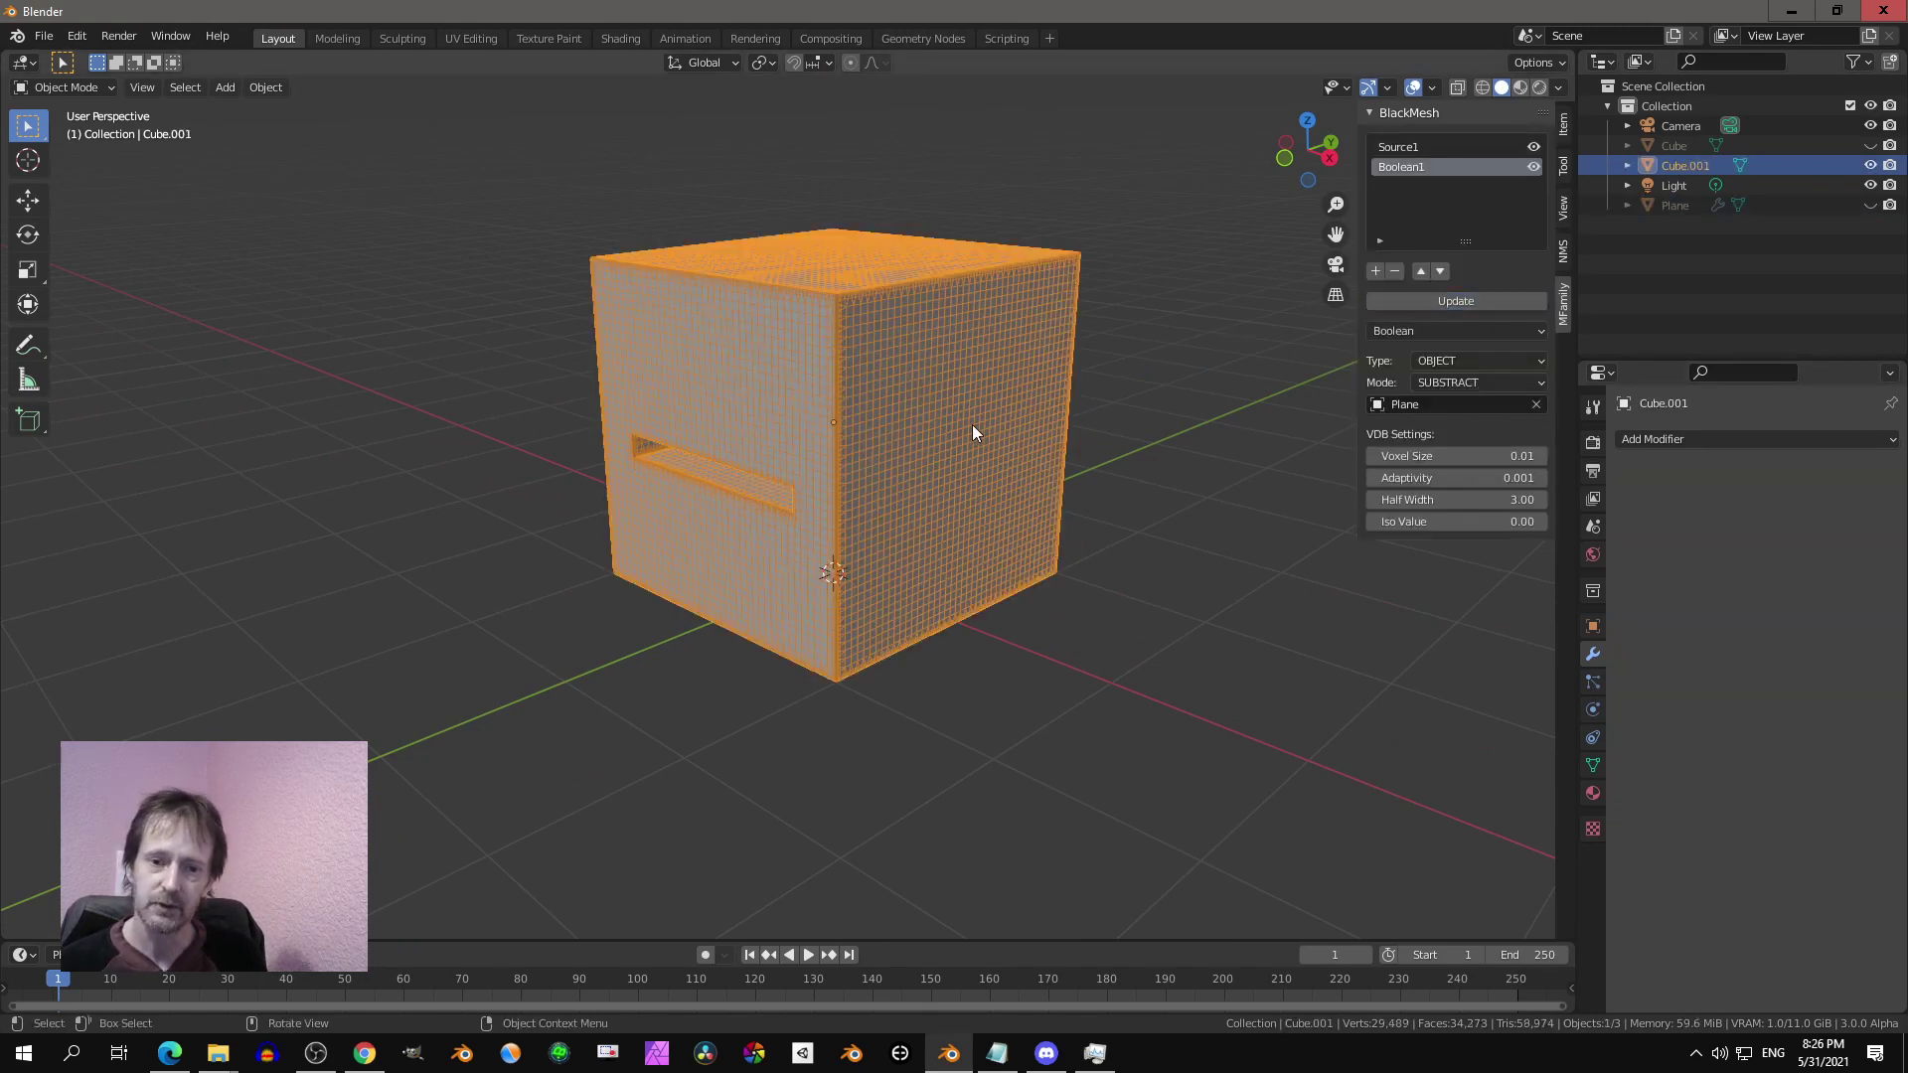
scroll(906, 441, "up", 5)
middle_click_drag(907, 441, 878, 370)
scroll(940, 373, "down", 6)
scroll(879, 372, "up", 6)
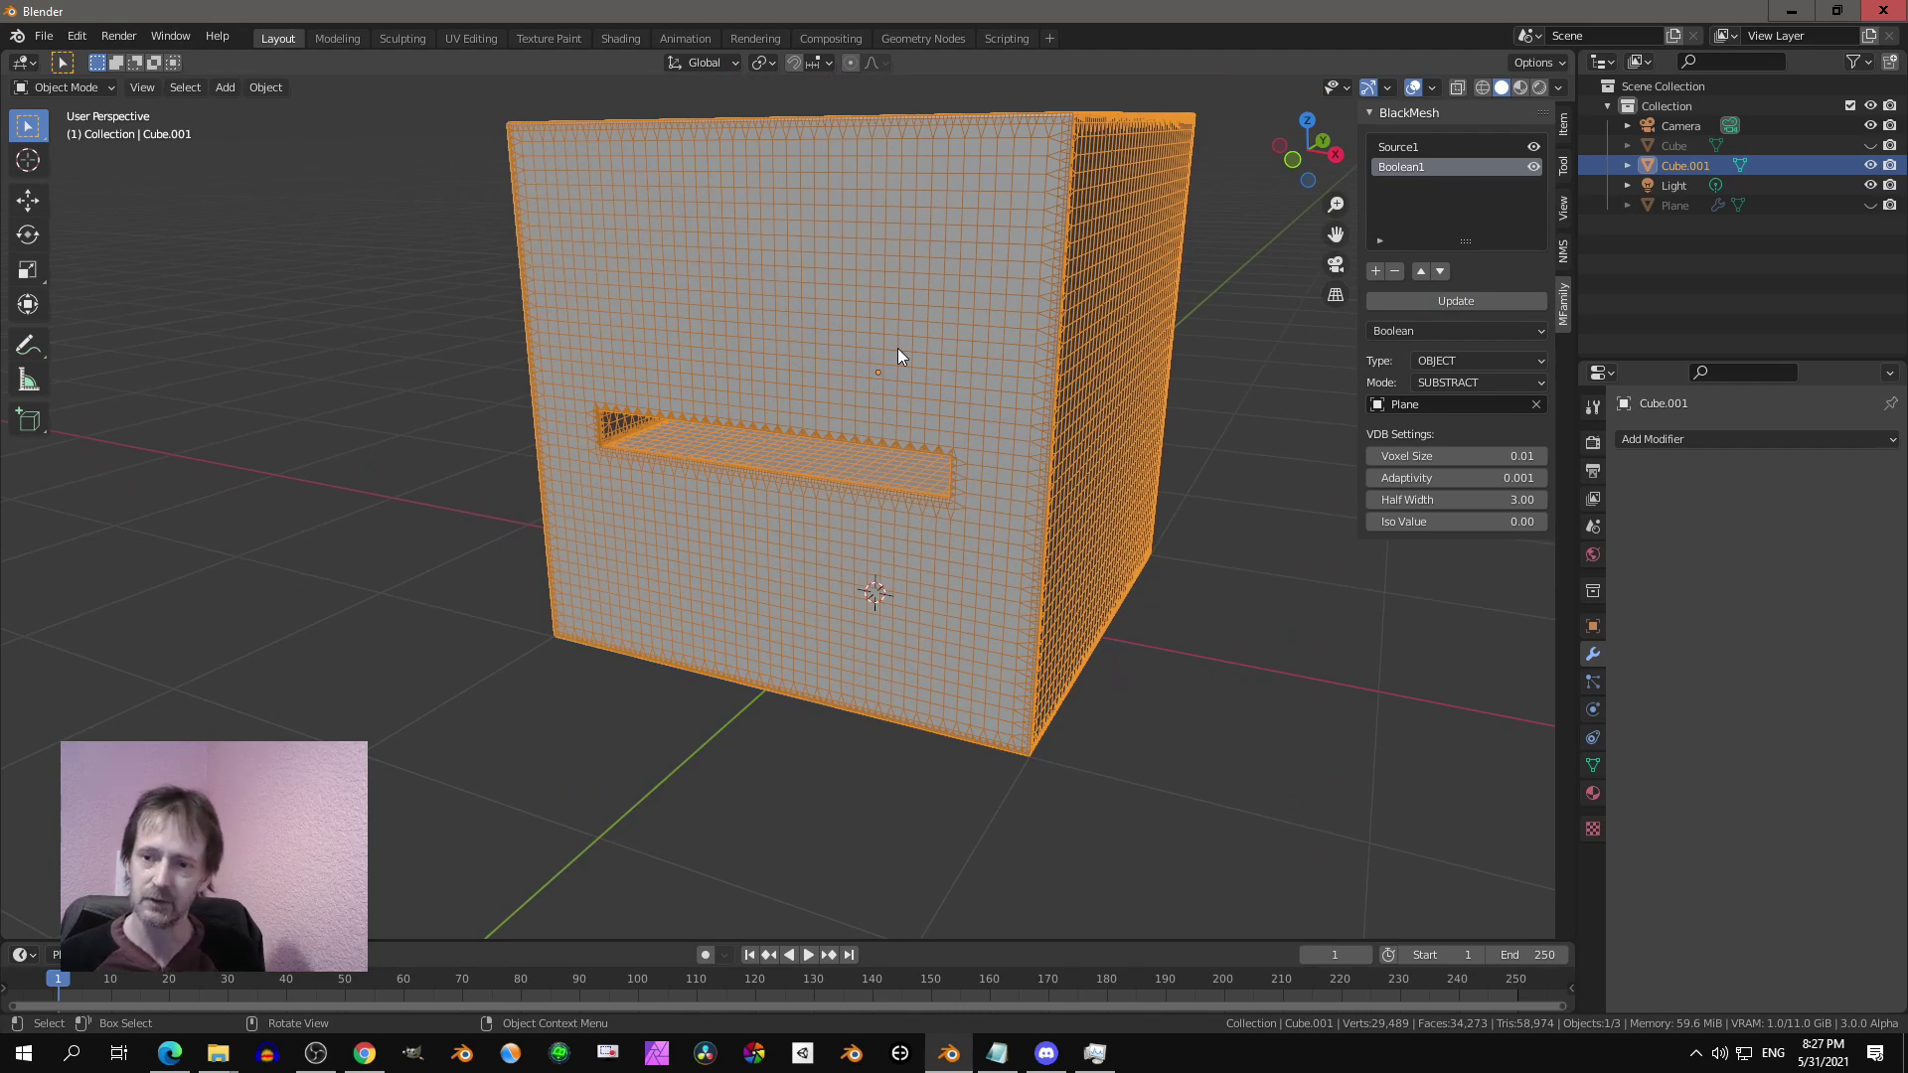
Step: Add a new BlackMesh layer and make it a Gaussian smooth Filter
left_click(1376, 271)
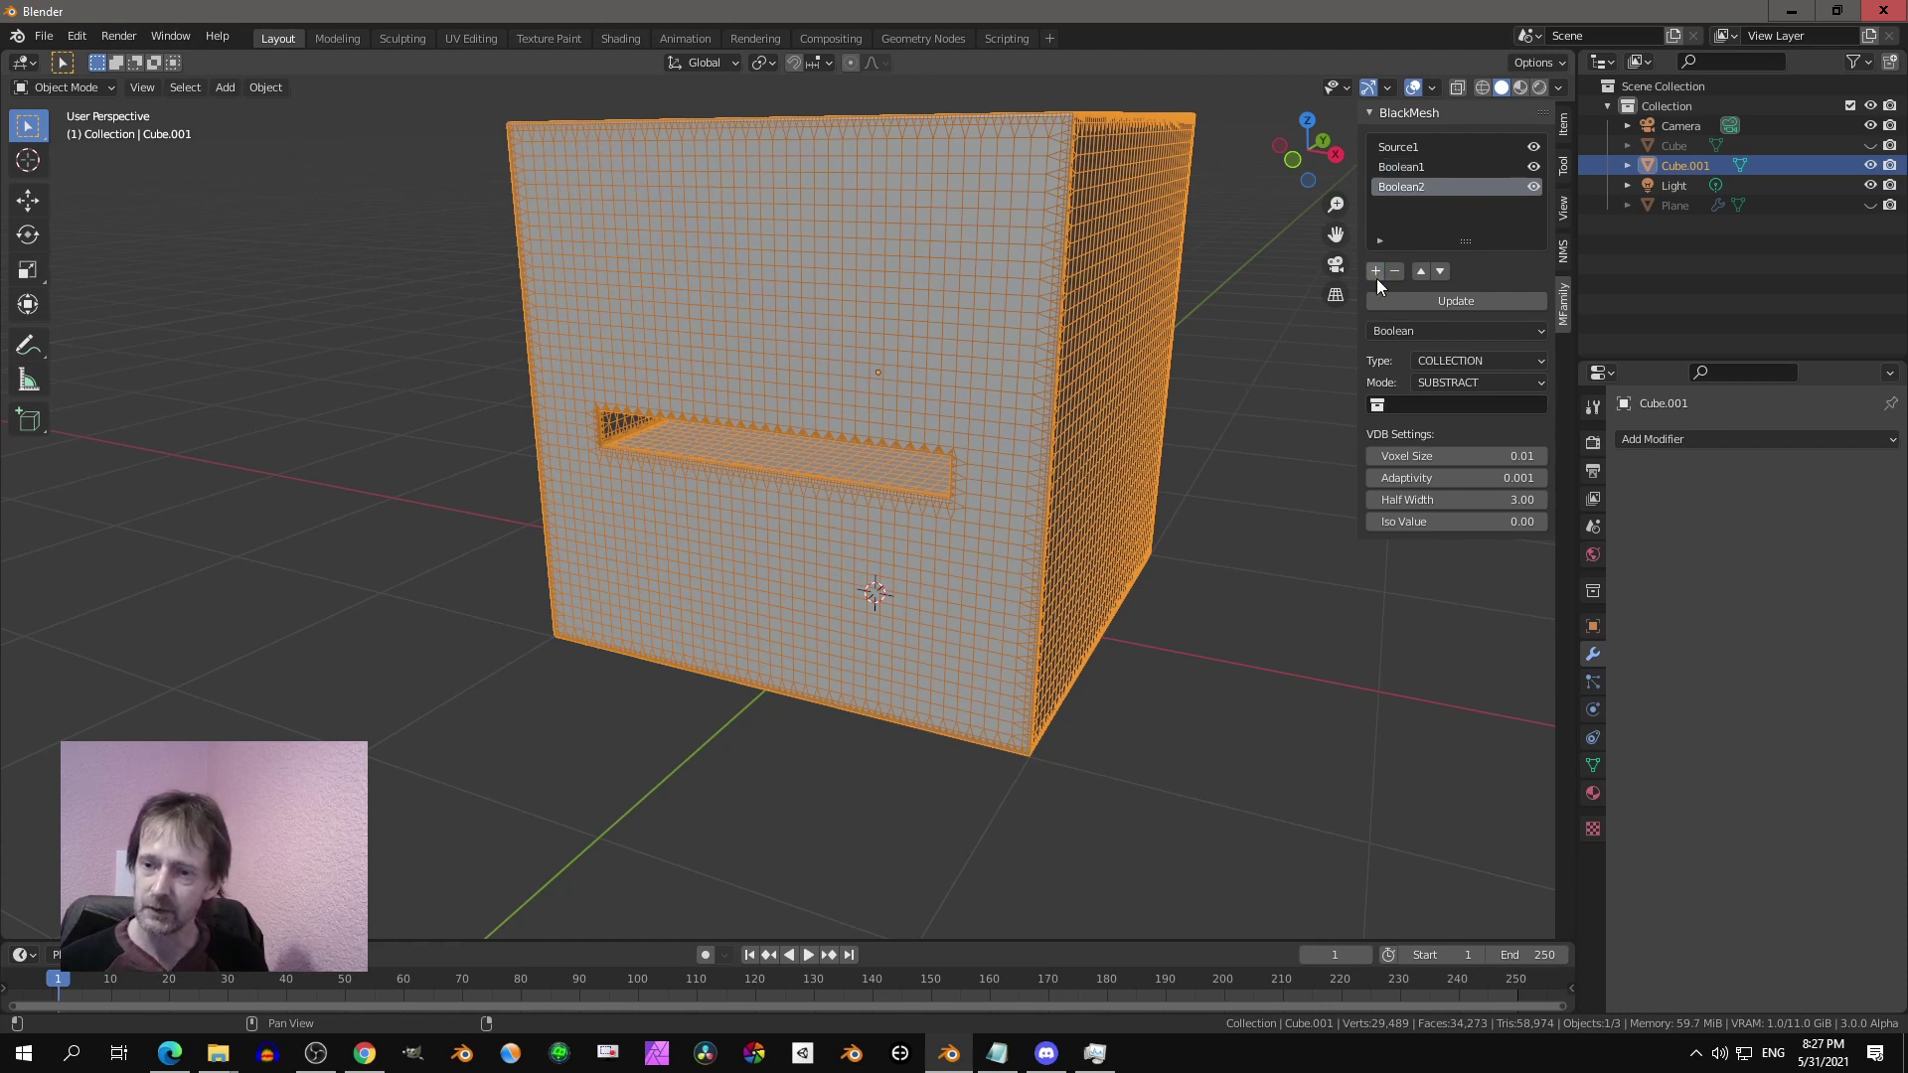
left_click(1428, 329)
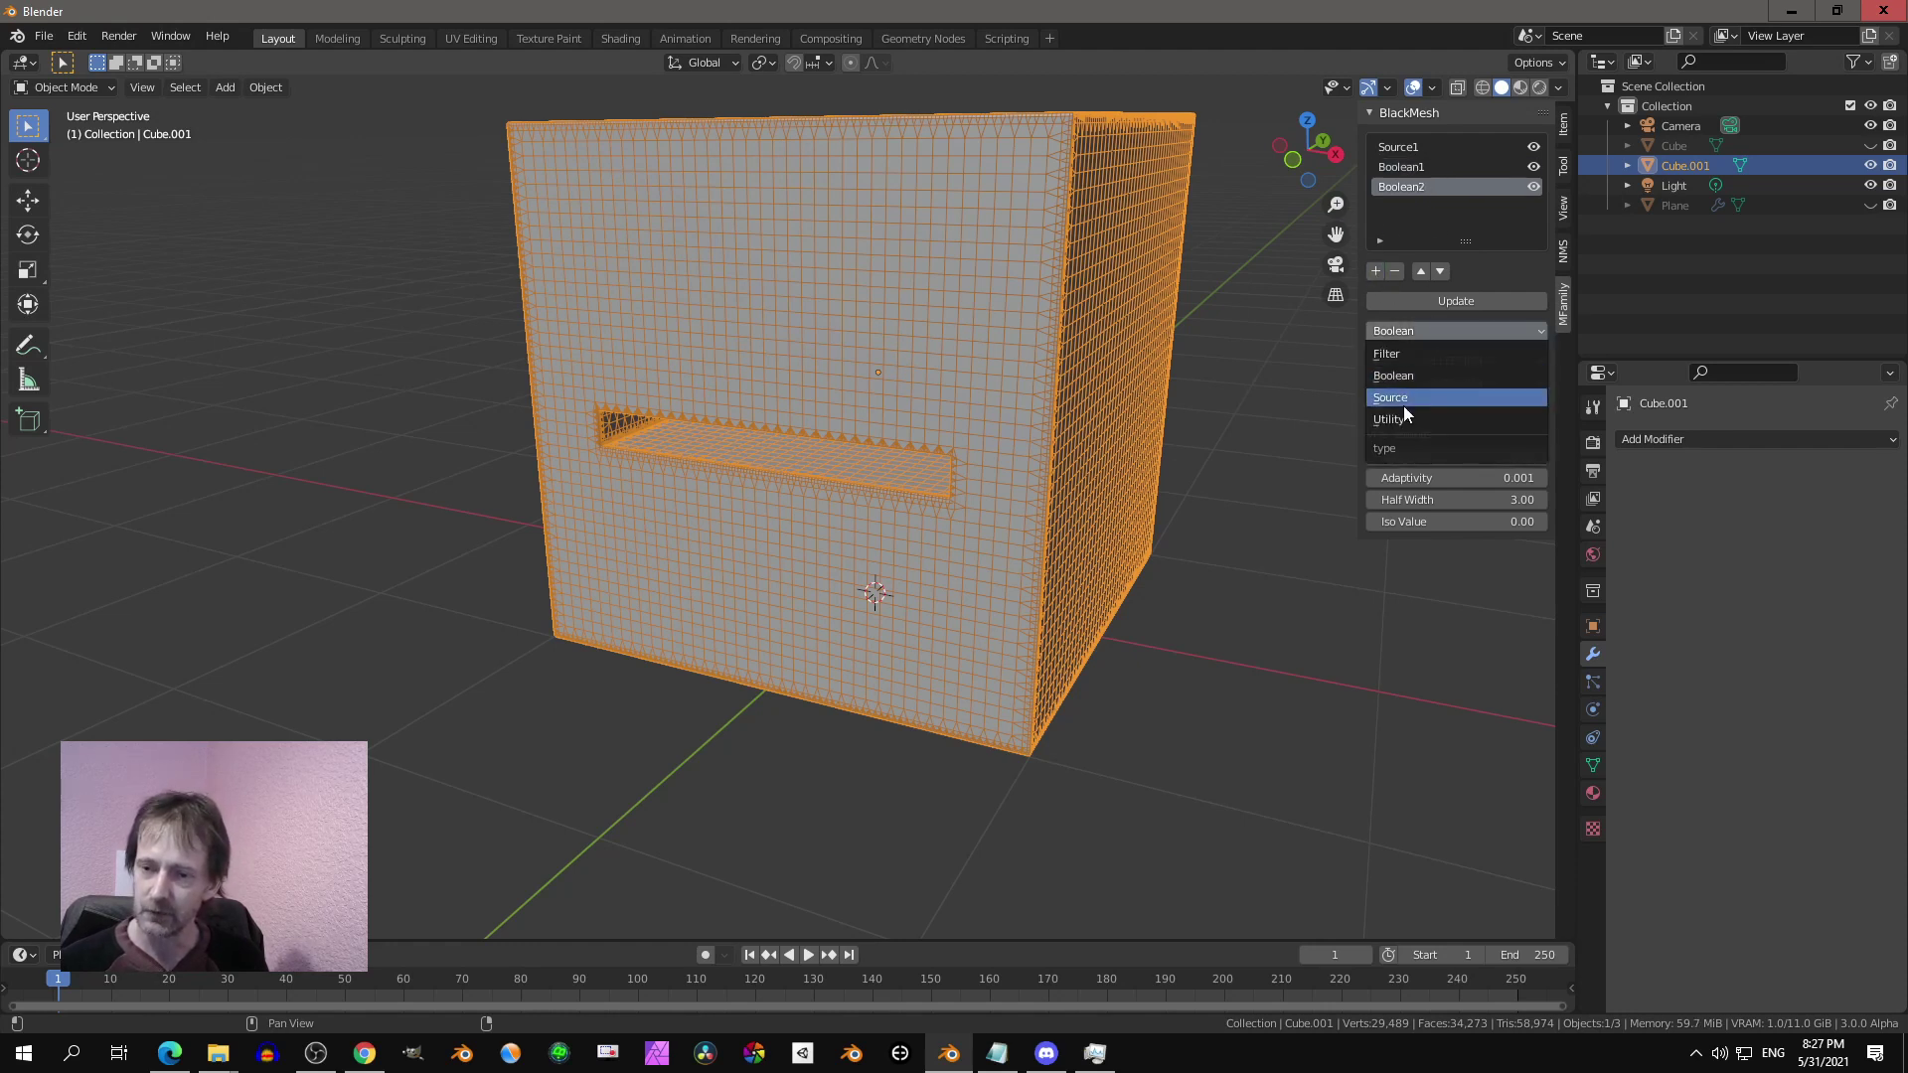
left_click(1407, 354)
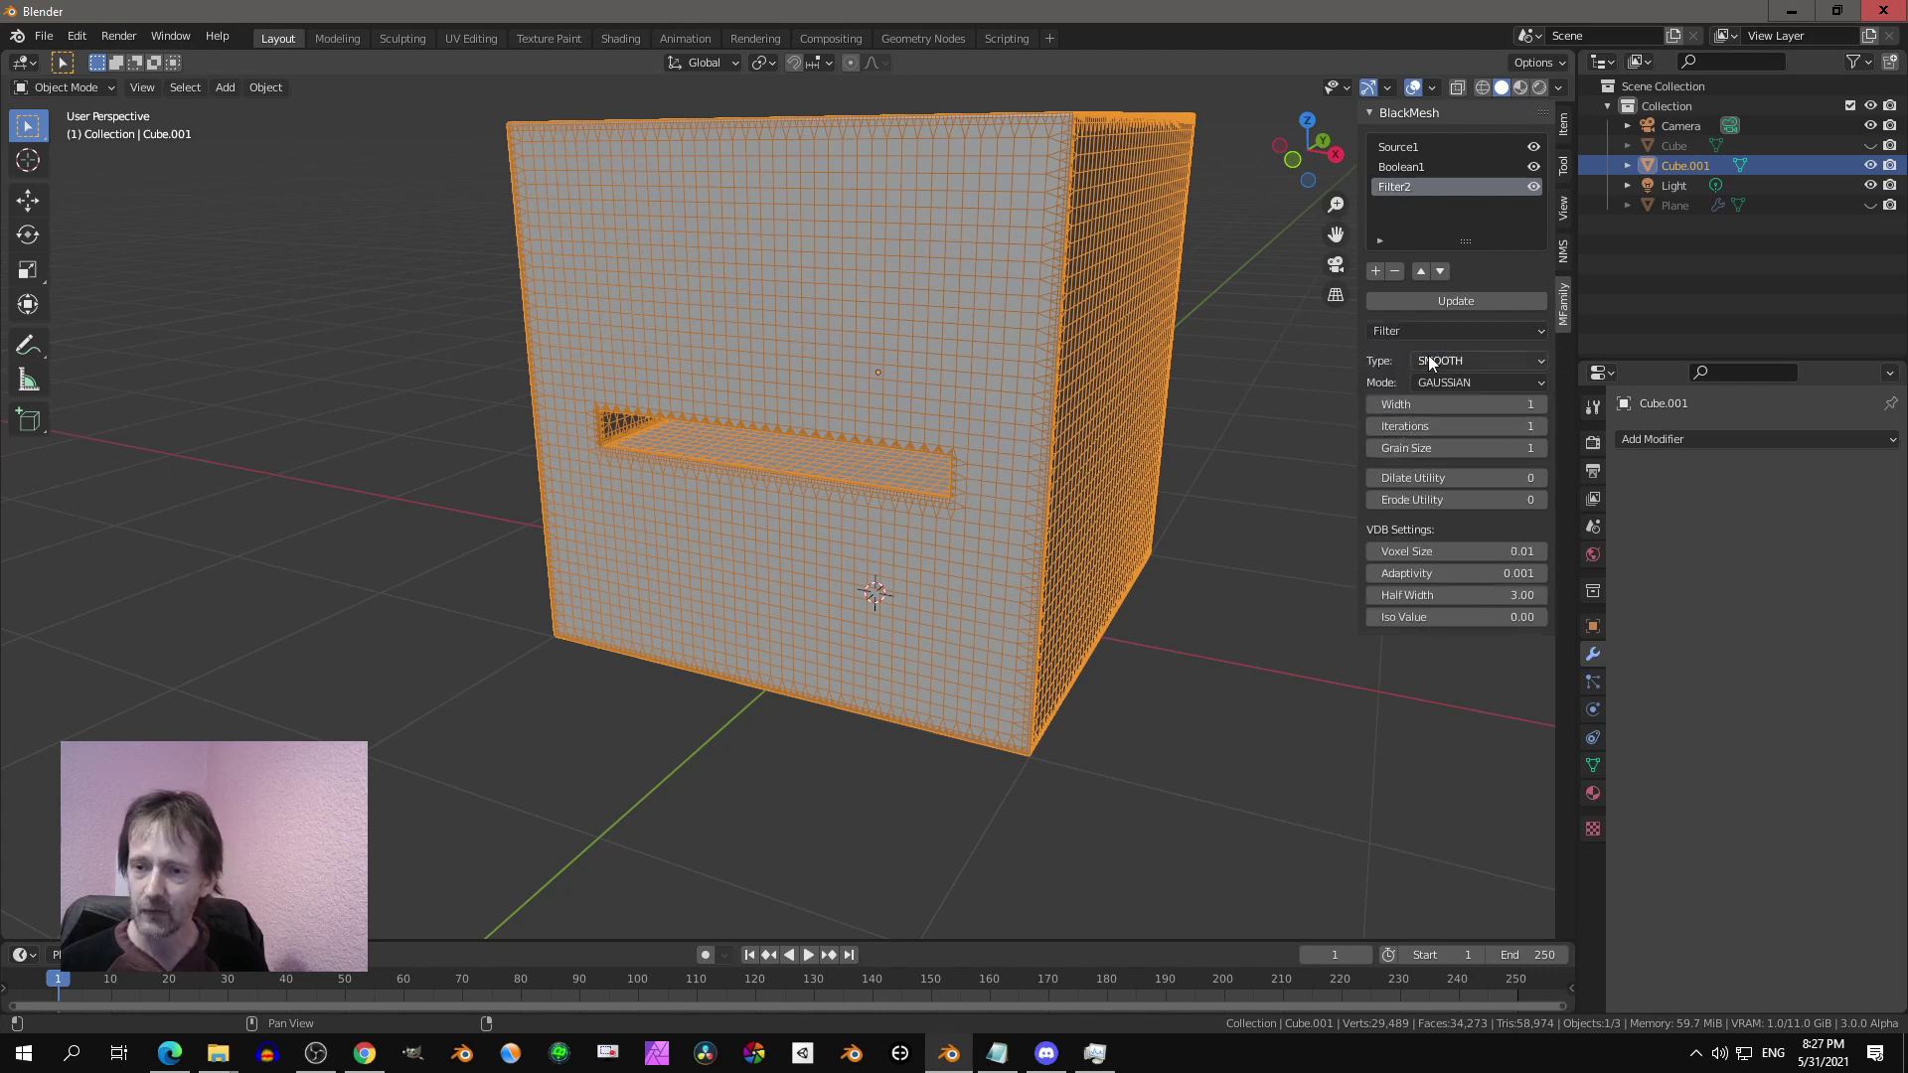
middle_click_drag(1214, 316, 1131, 344)
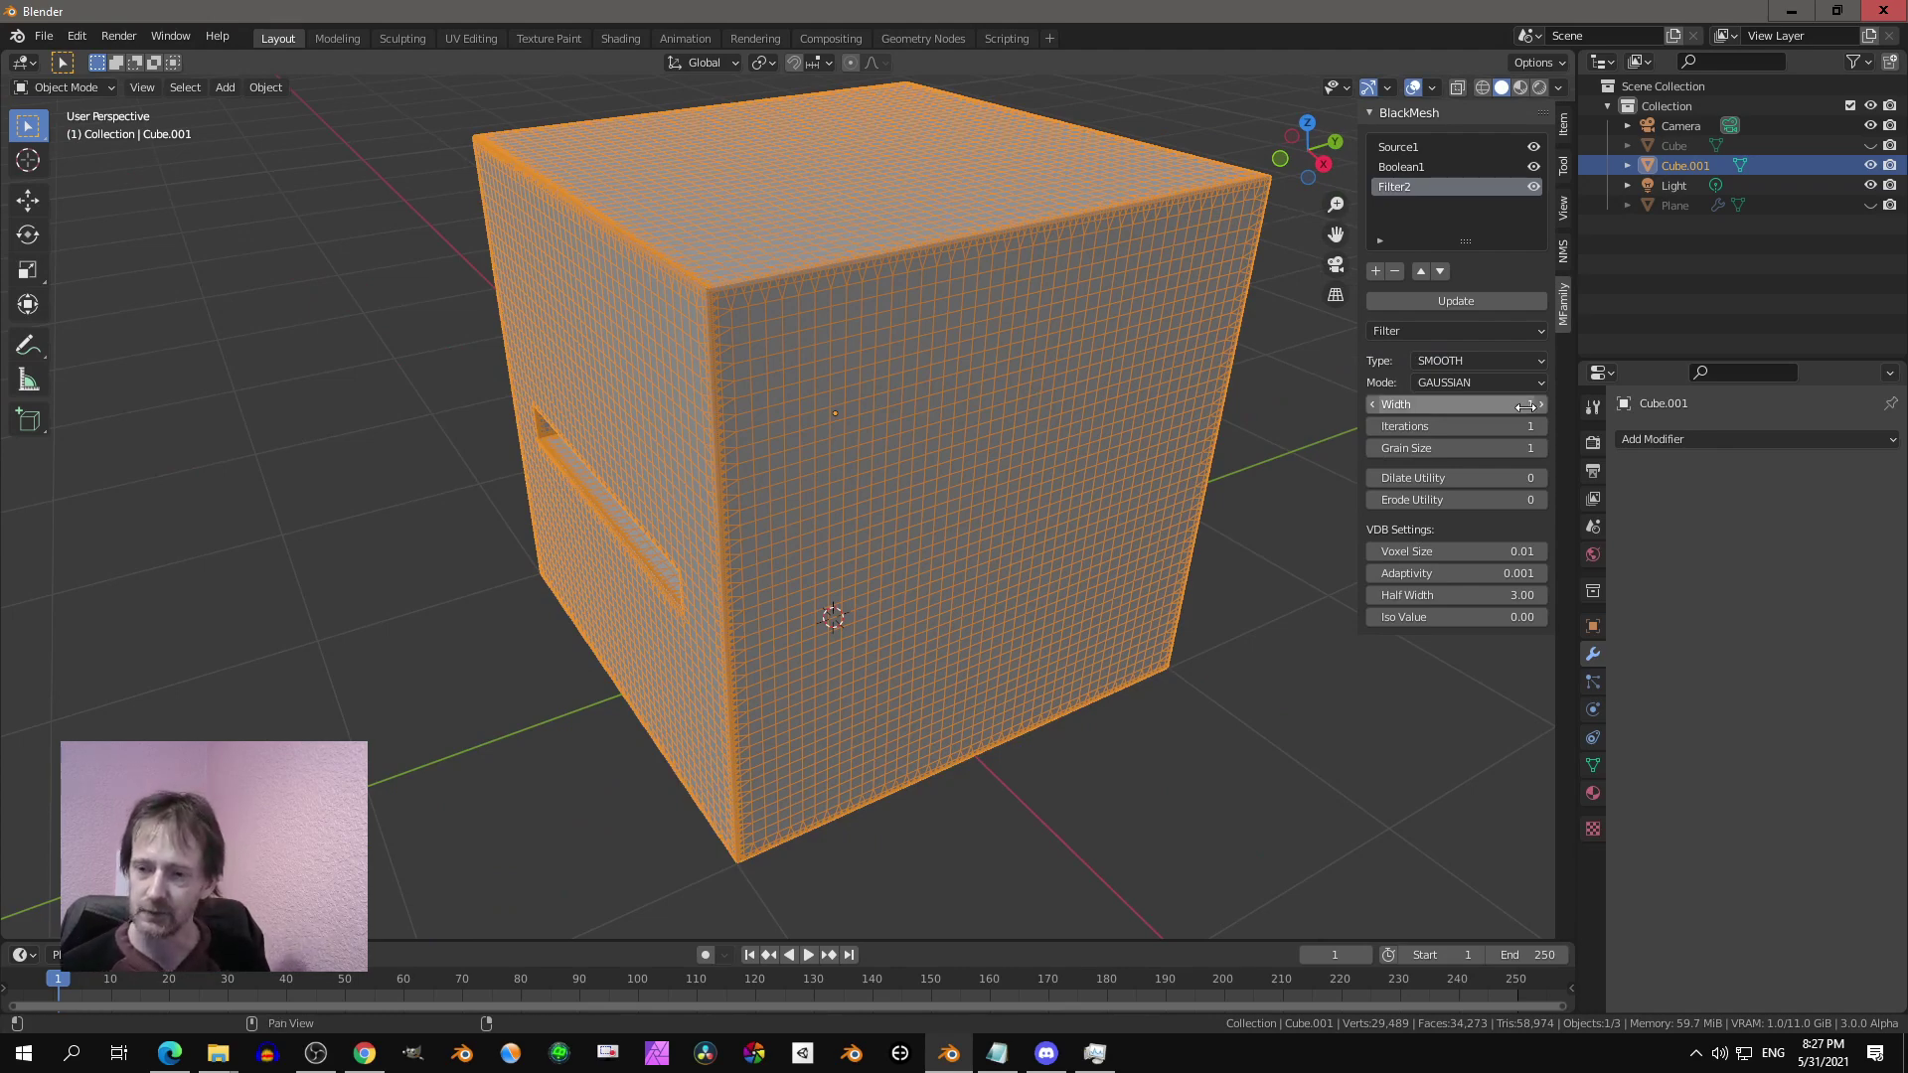
middle_click_drag(984, 465, 1035, 464)
scroll(1034, 479, "up", 2)
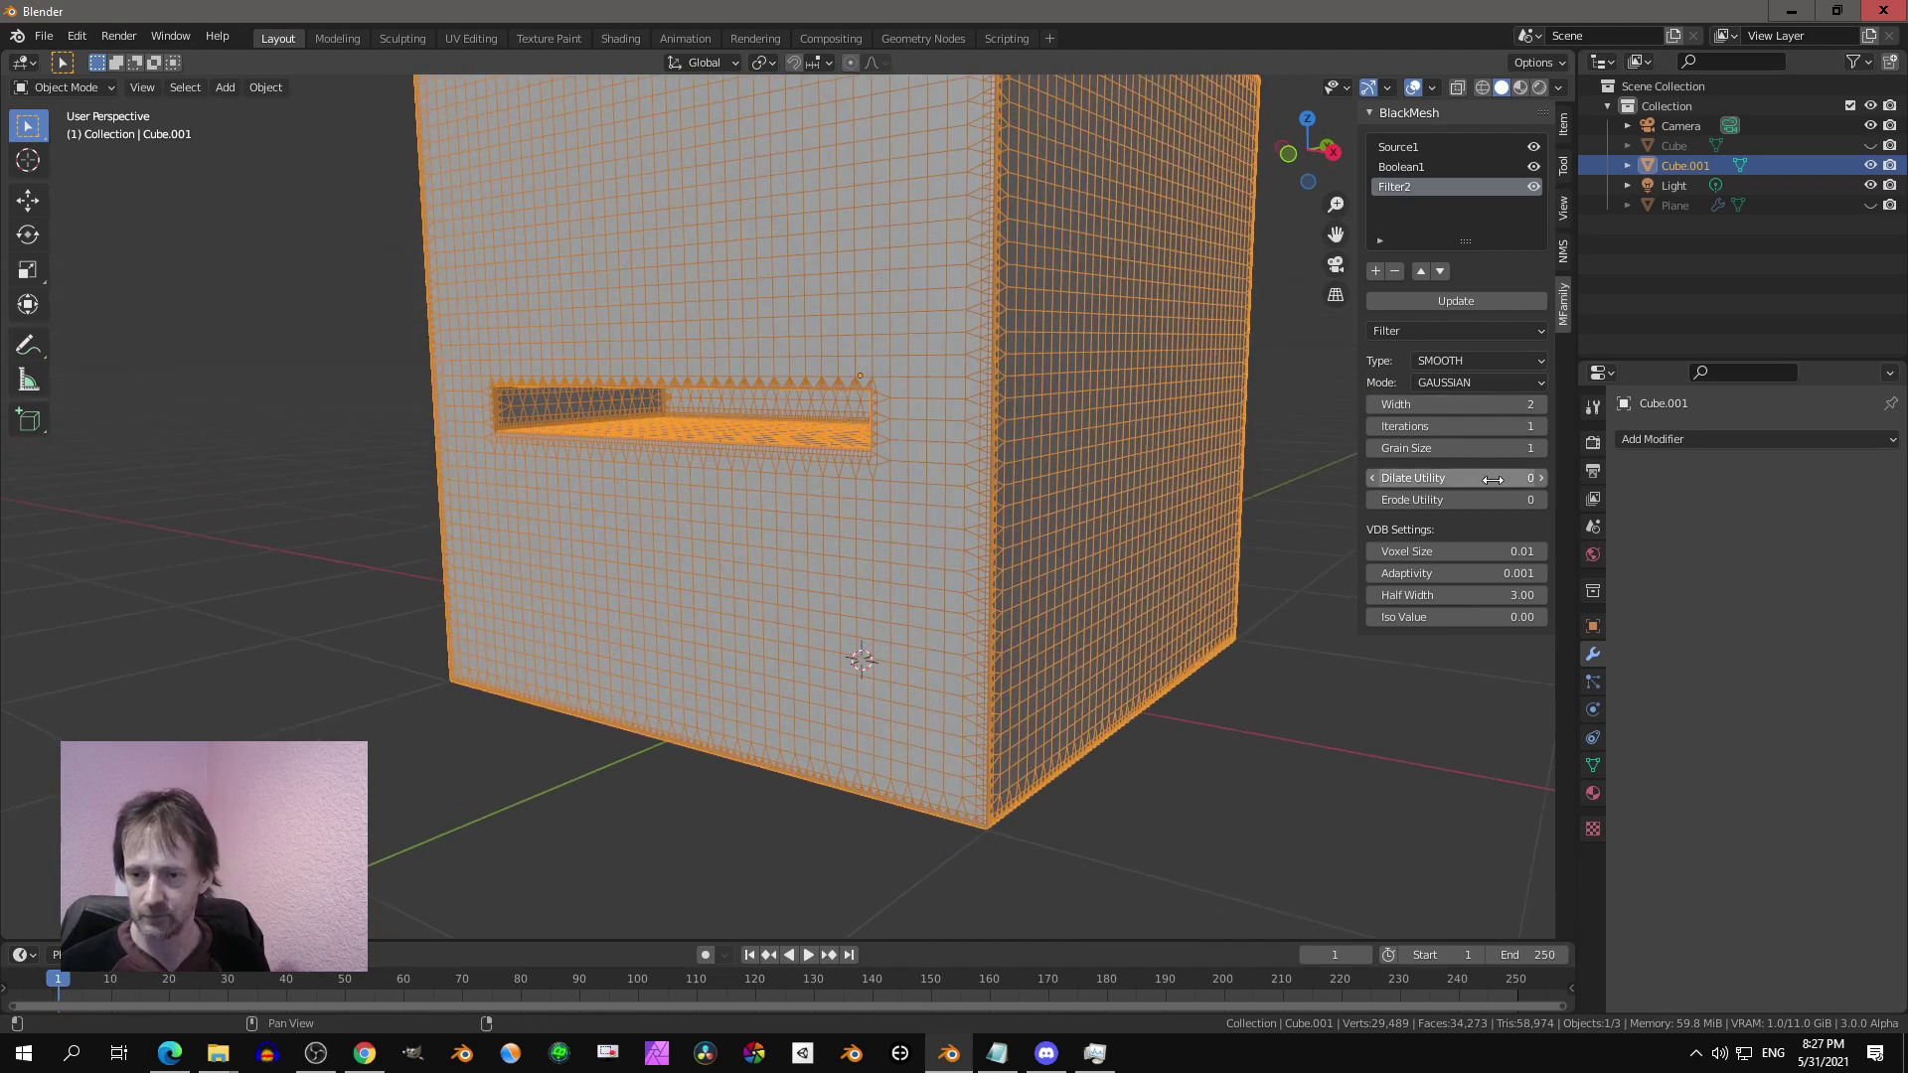
Step: Recompute the cube with the width-2 Gaussian smoothing, softening the slot, then add another layer
left_click(1458, 301)
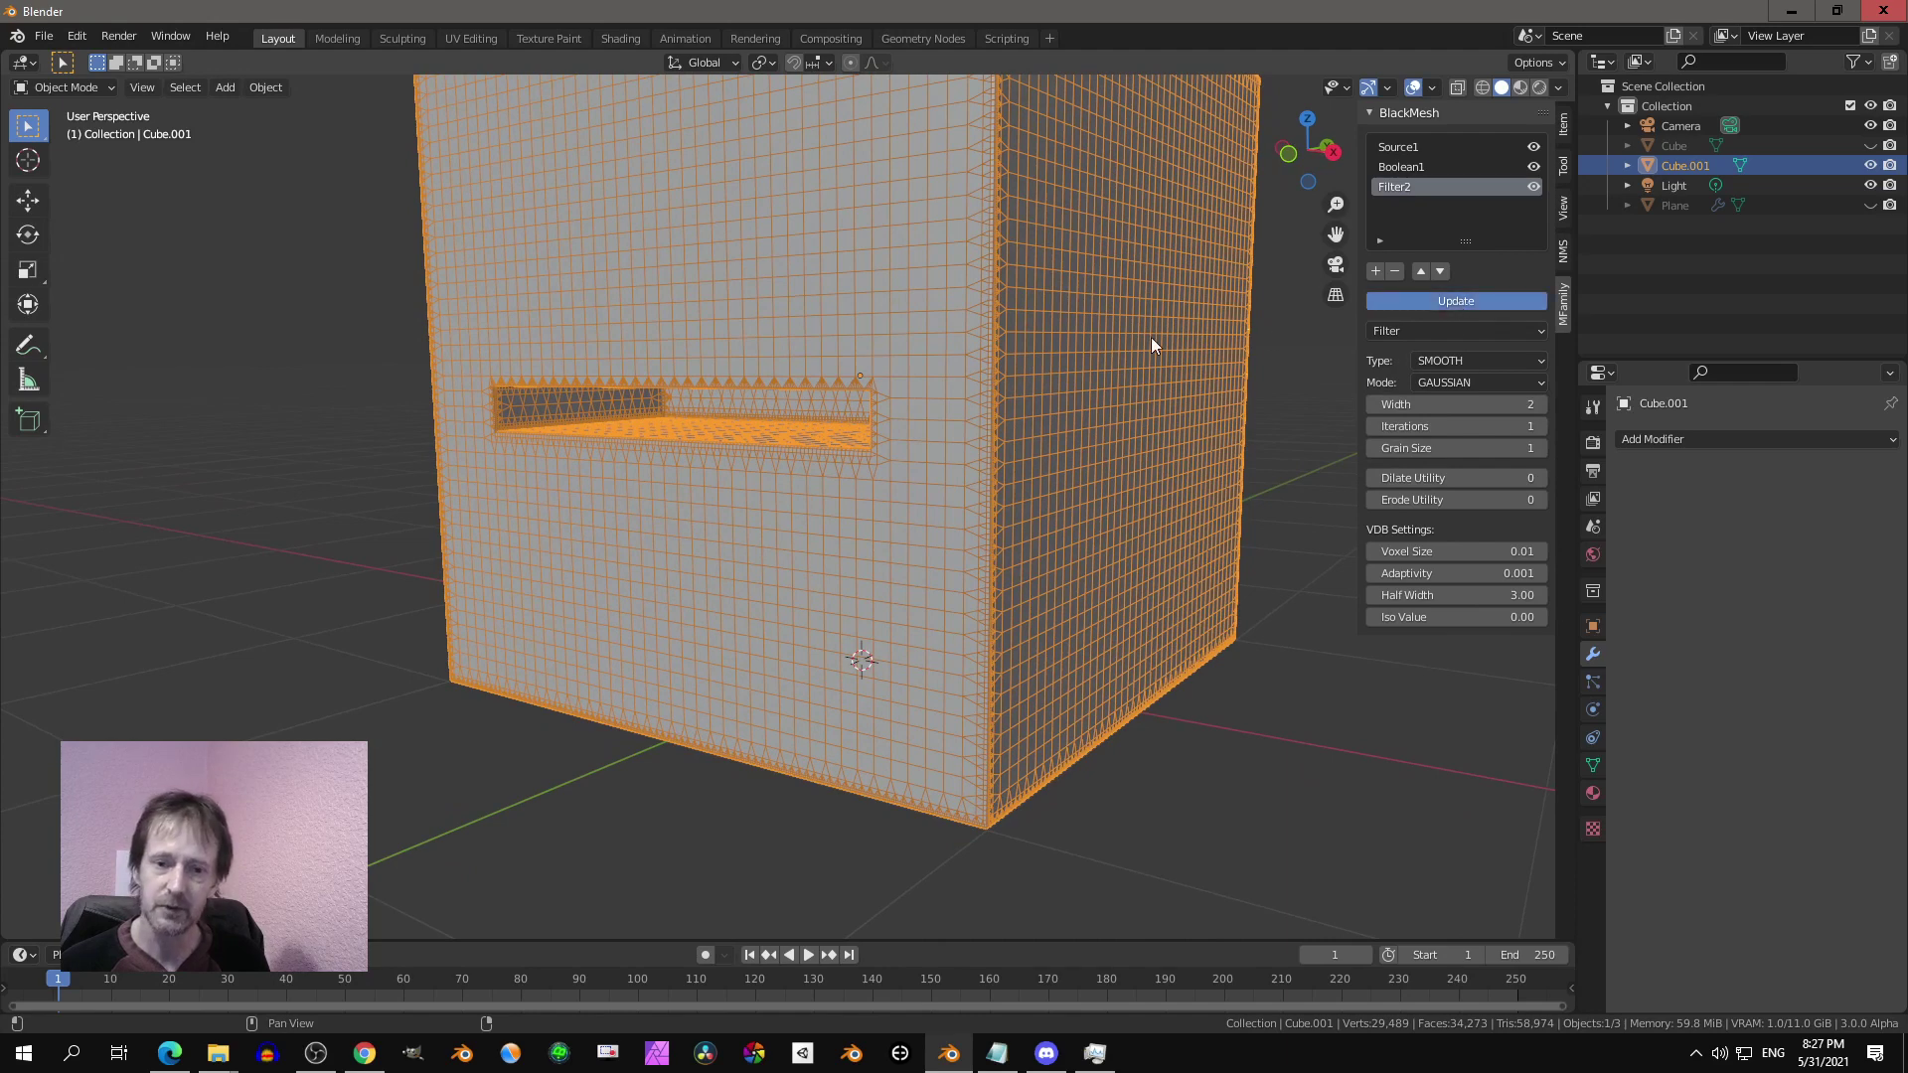
middle_click_drag(1151, 345, 1096, 359)
scroll(1004, 362, "up", 4)
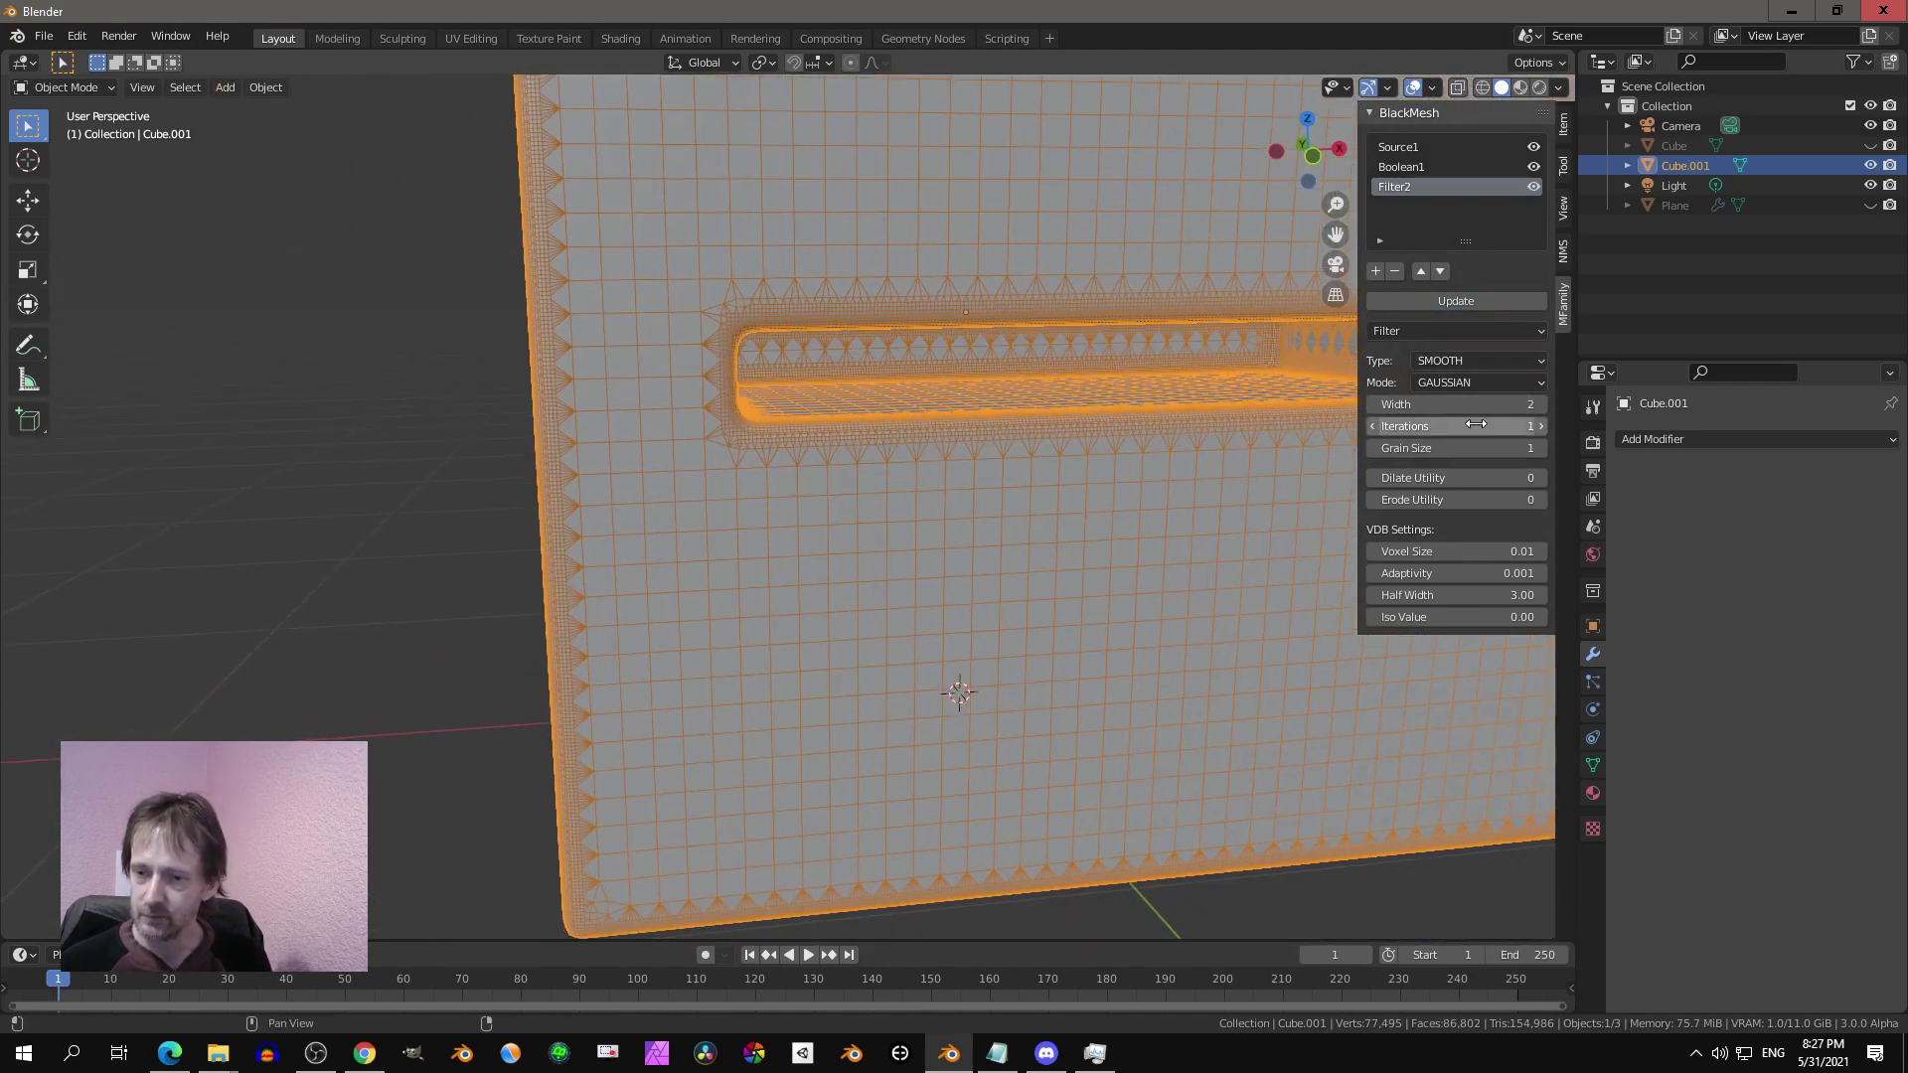
scroll(984, 399, "down", 4)
middle_click_drag(1001, 405, 829, 391)
scroll(861, 443, "down", 3)
middle_click_drag(838, 186, 1381, 202)
middle_click_drag(980, 310, 1266, 308)
left_click(1375, 272)
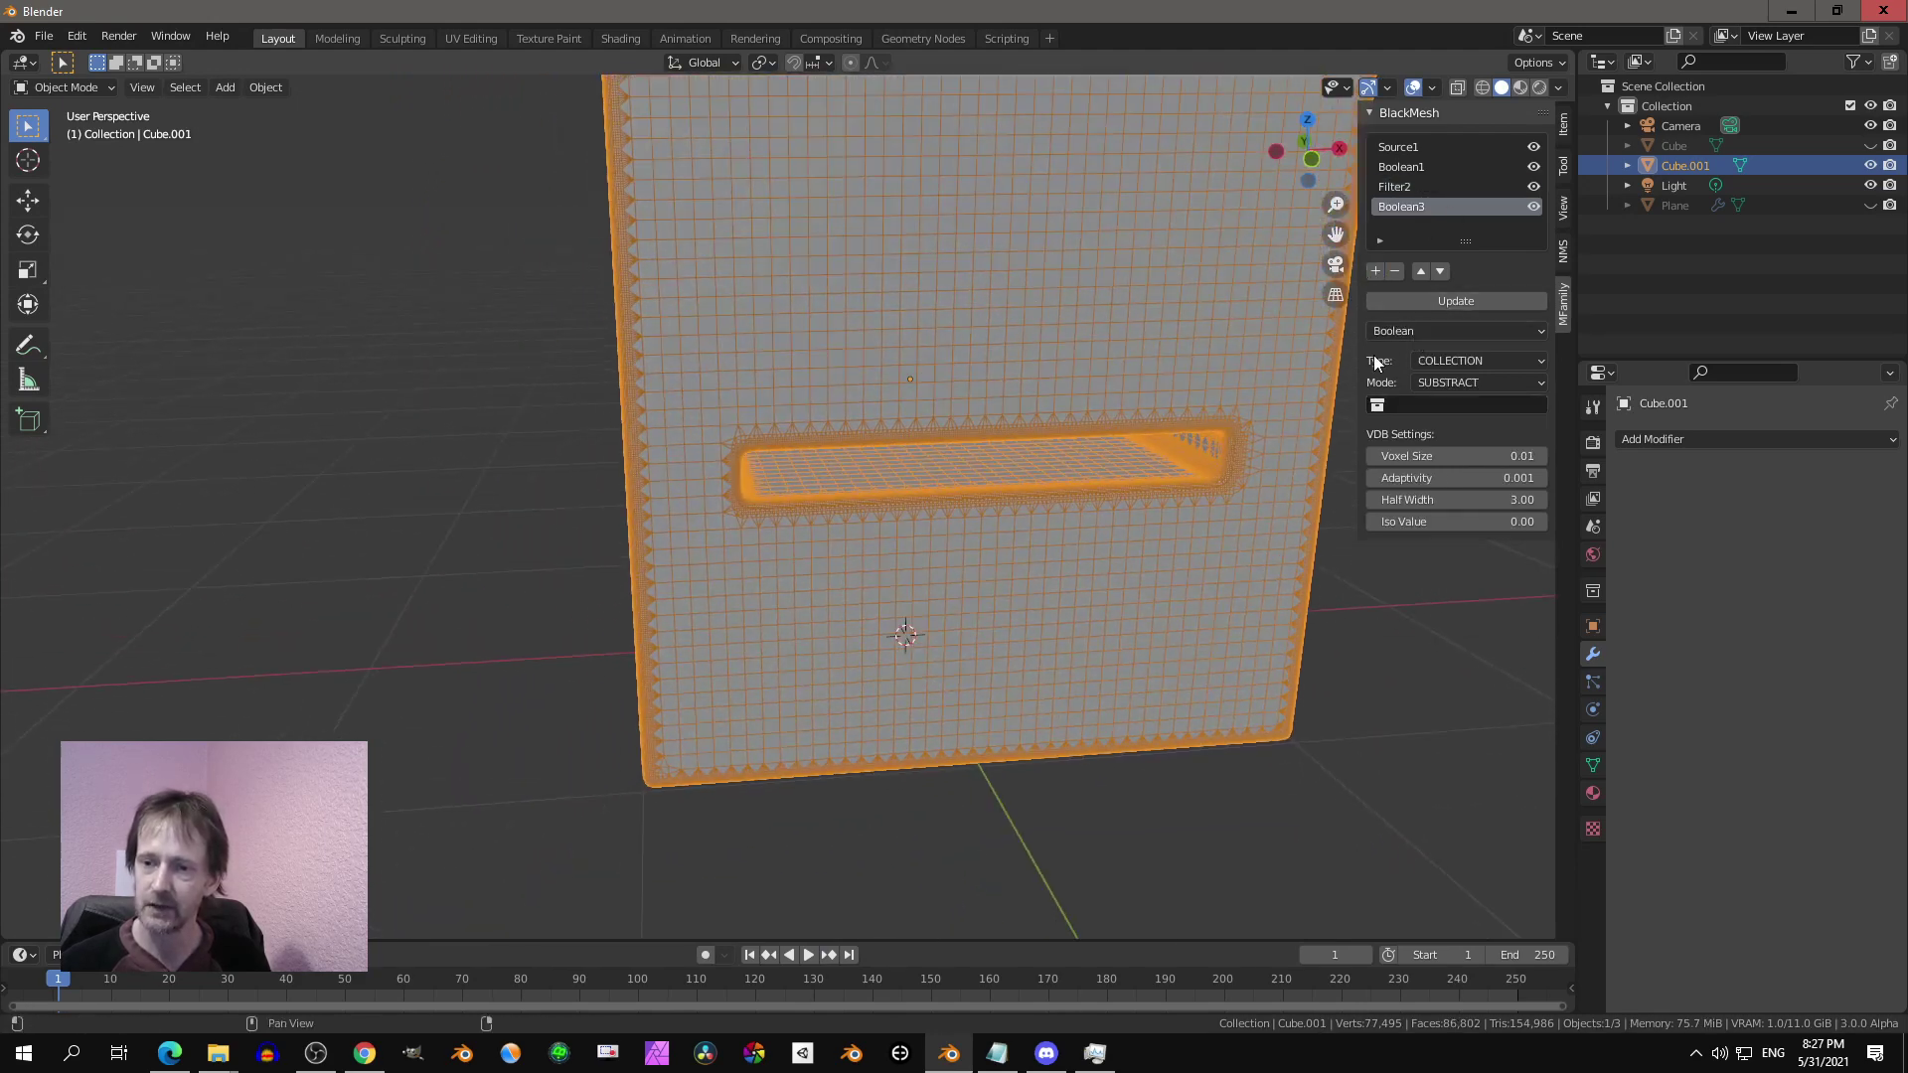
Step: Change the new layer from Boolean to a Utility layer with PRUNE, then recompute the cube
left_click(1398, 332)
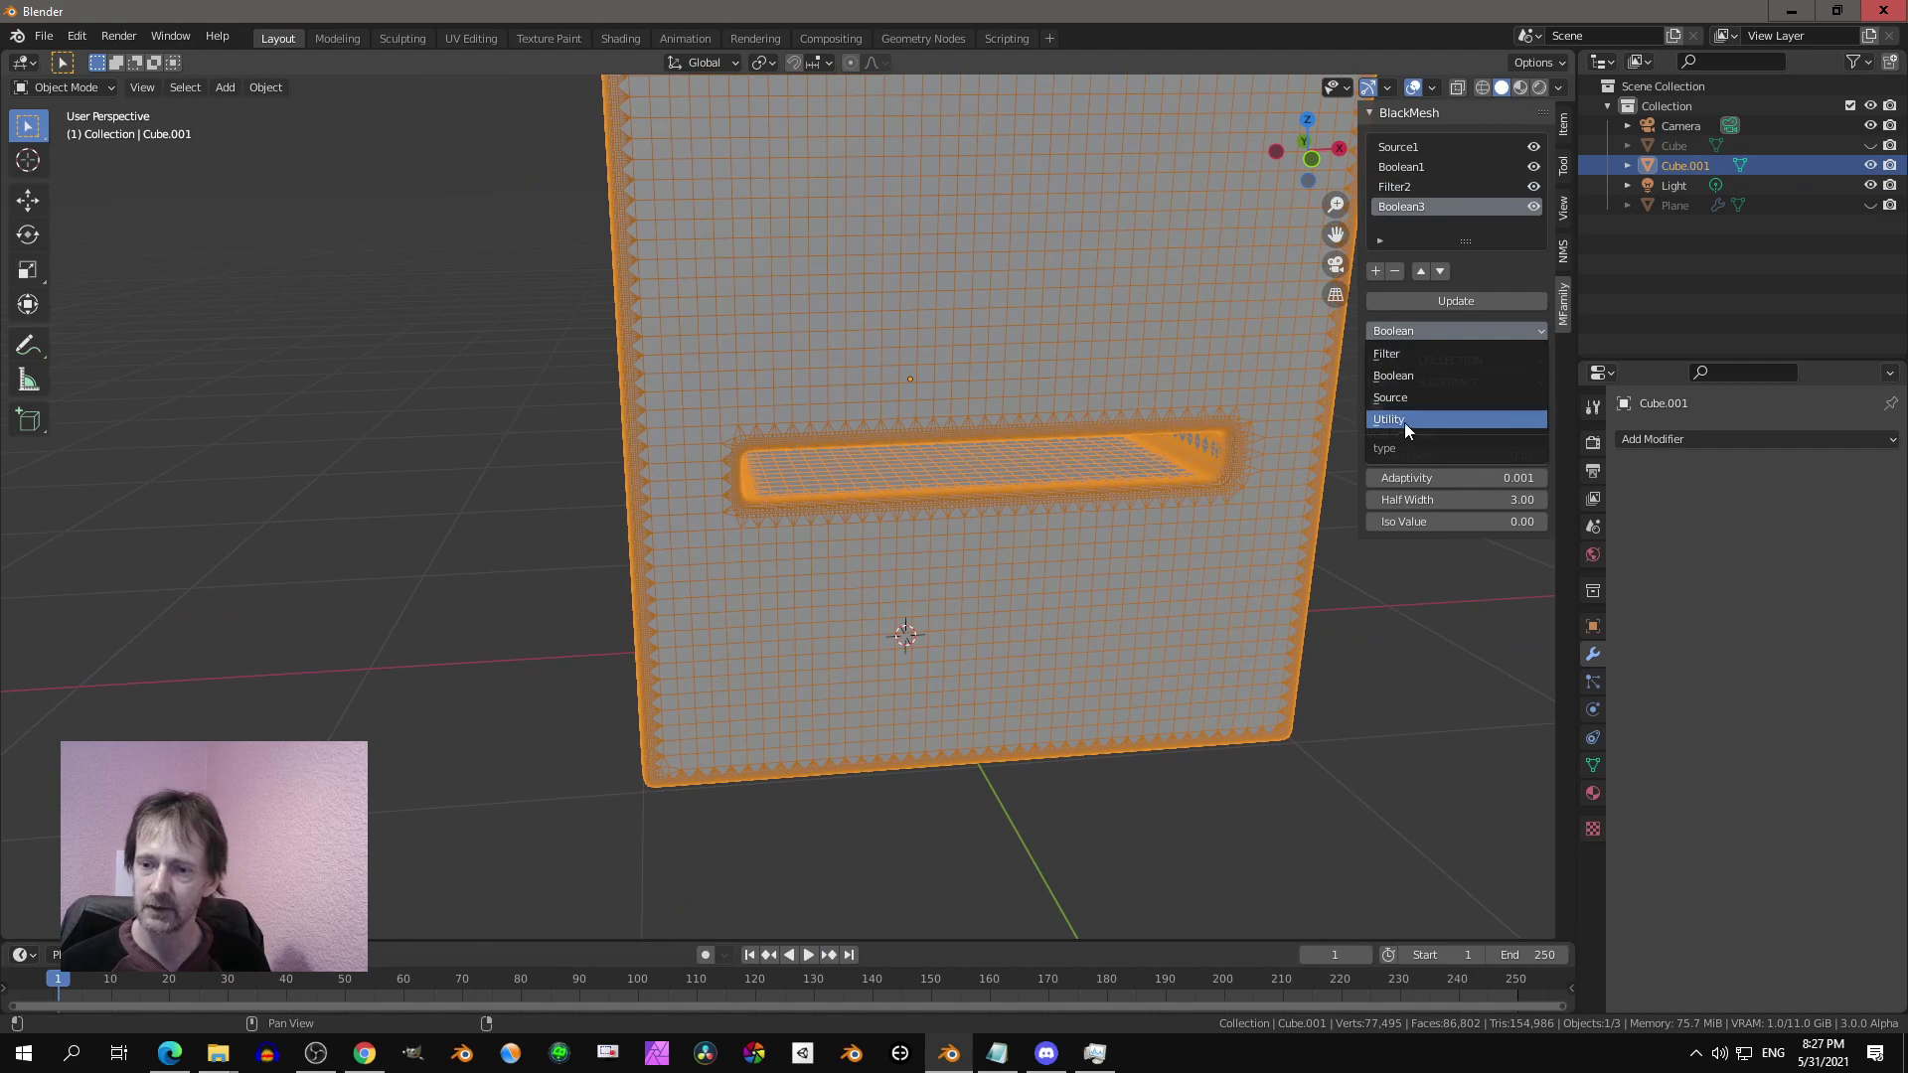
left_click(1404, 422)
left_click(1462, 360)
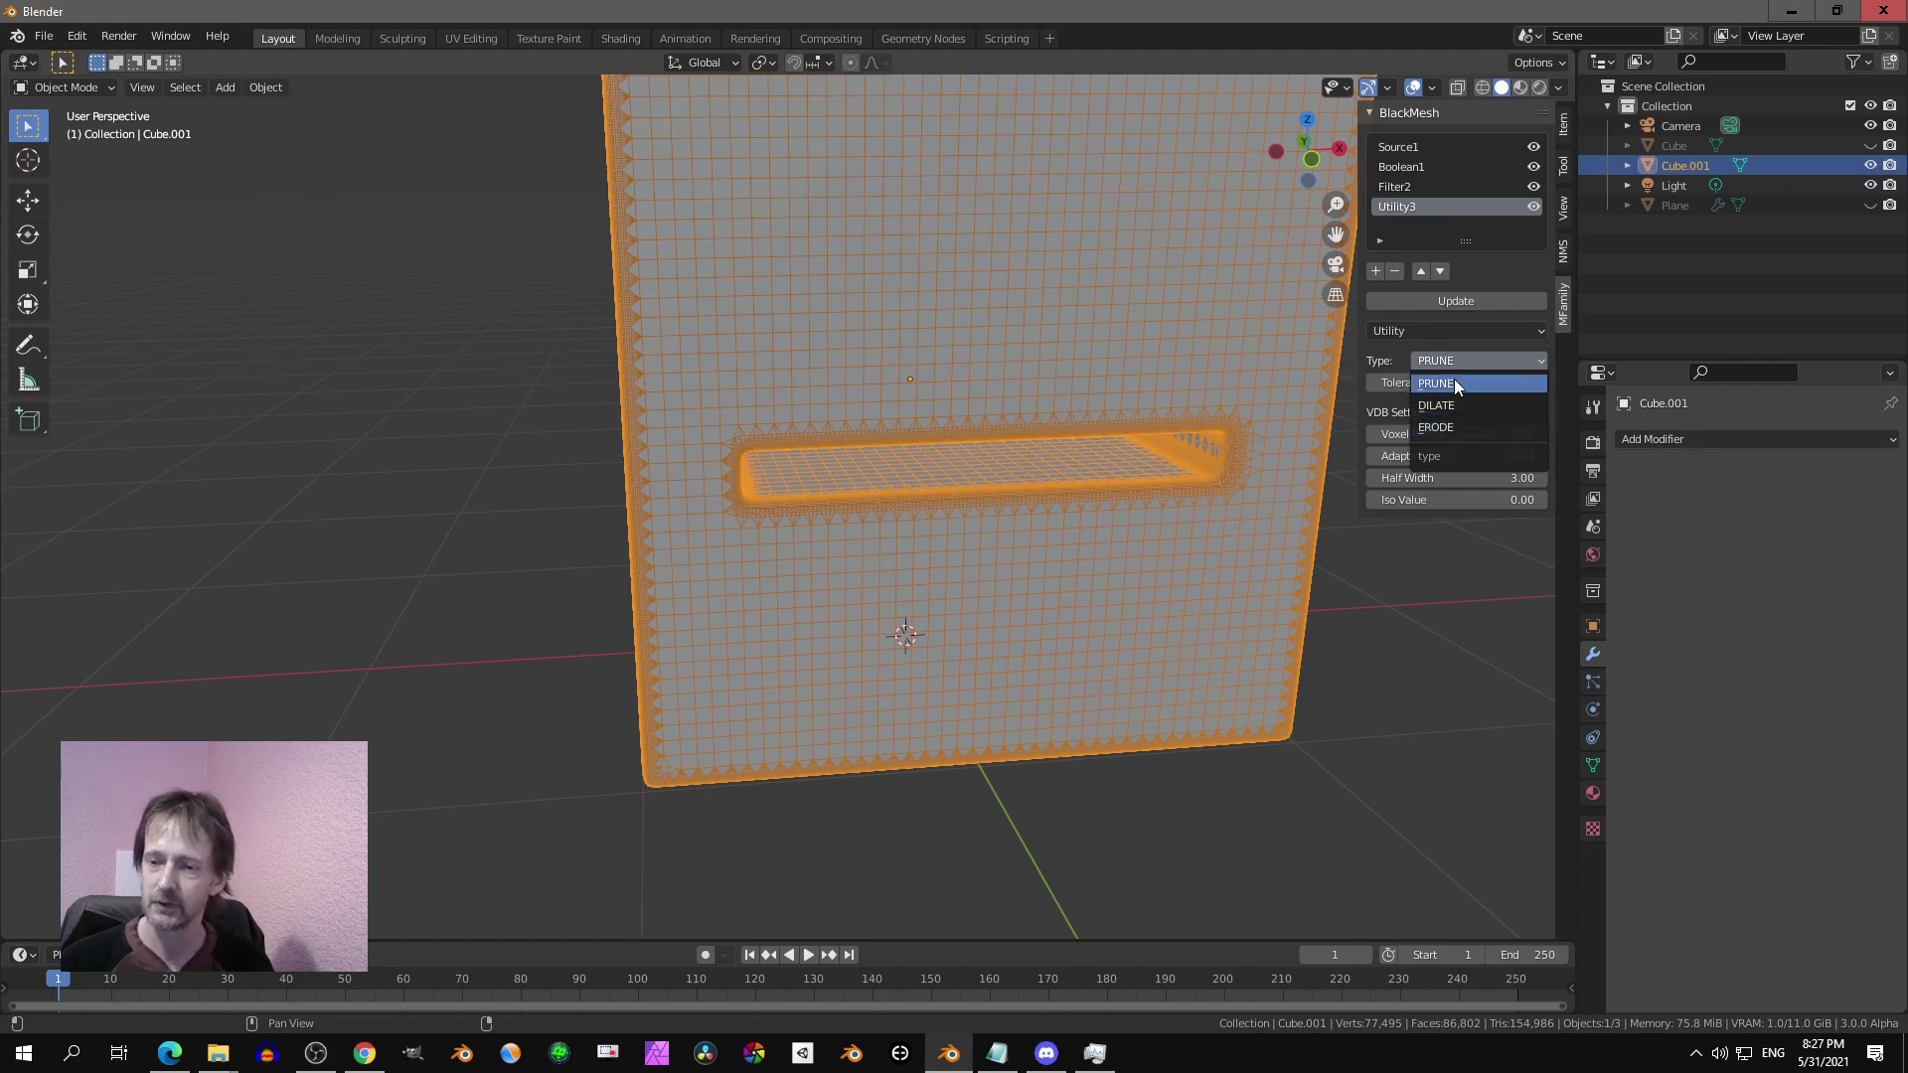
left_click(1453, 382)
middle_click_drag(975, 427, 1039, 414)
scroll(1039, 413, "down", 6)
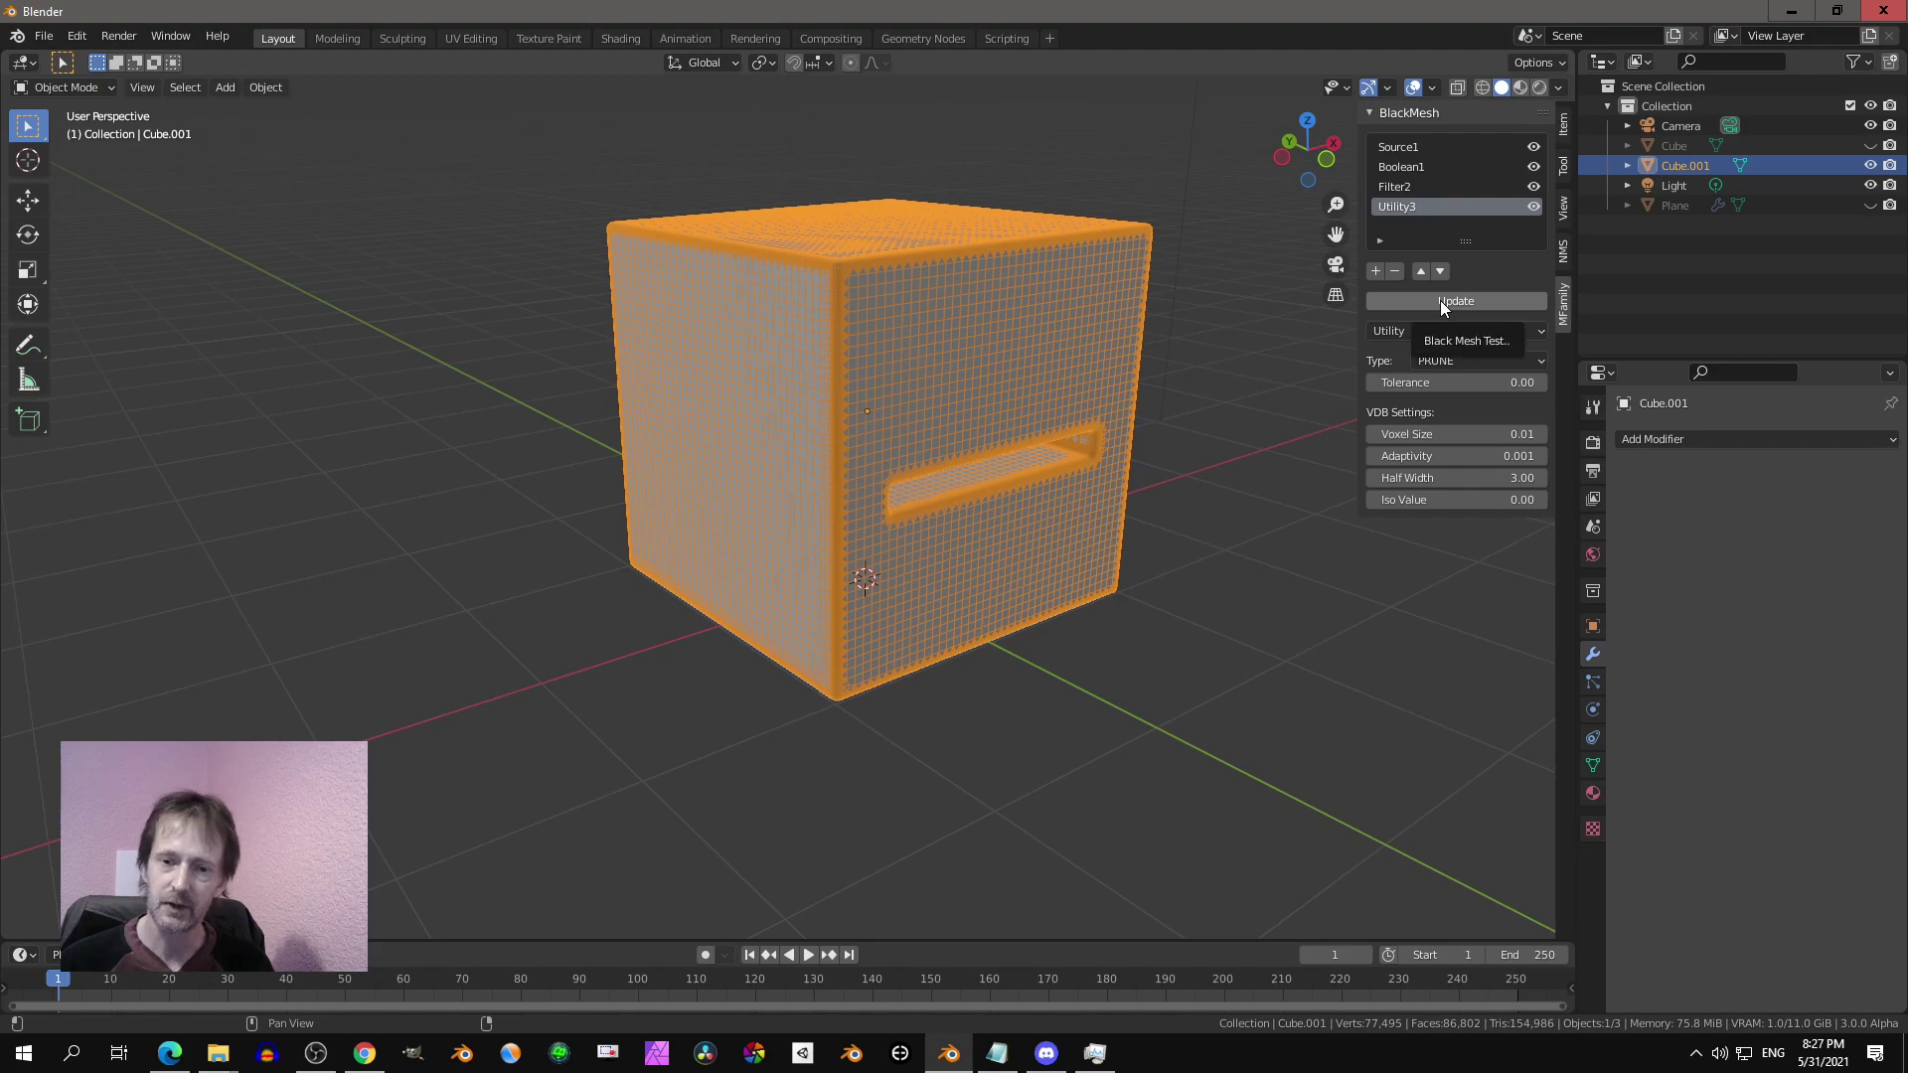
middle_click_drag(1192, 358, 1020, 474)
scroll(775, 391, "up", 8)
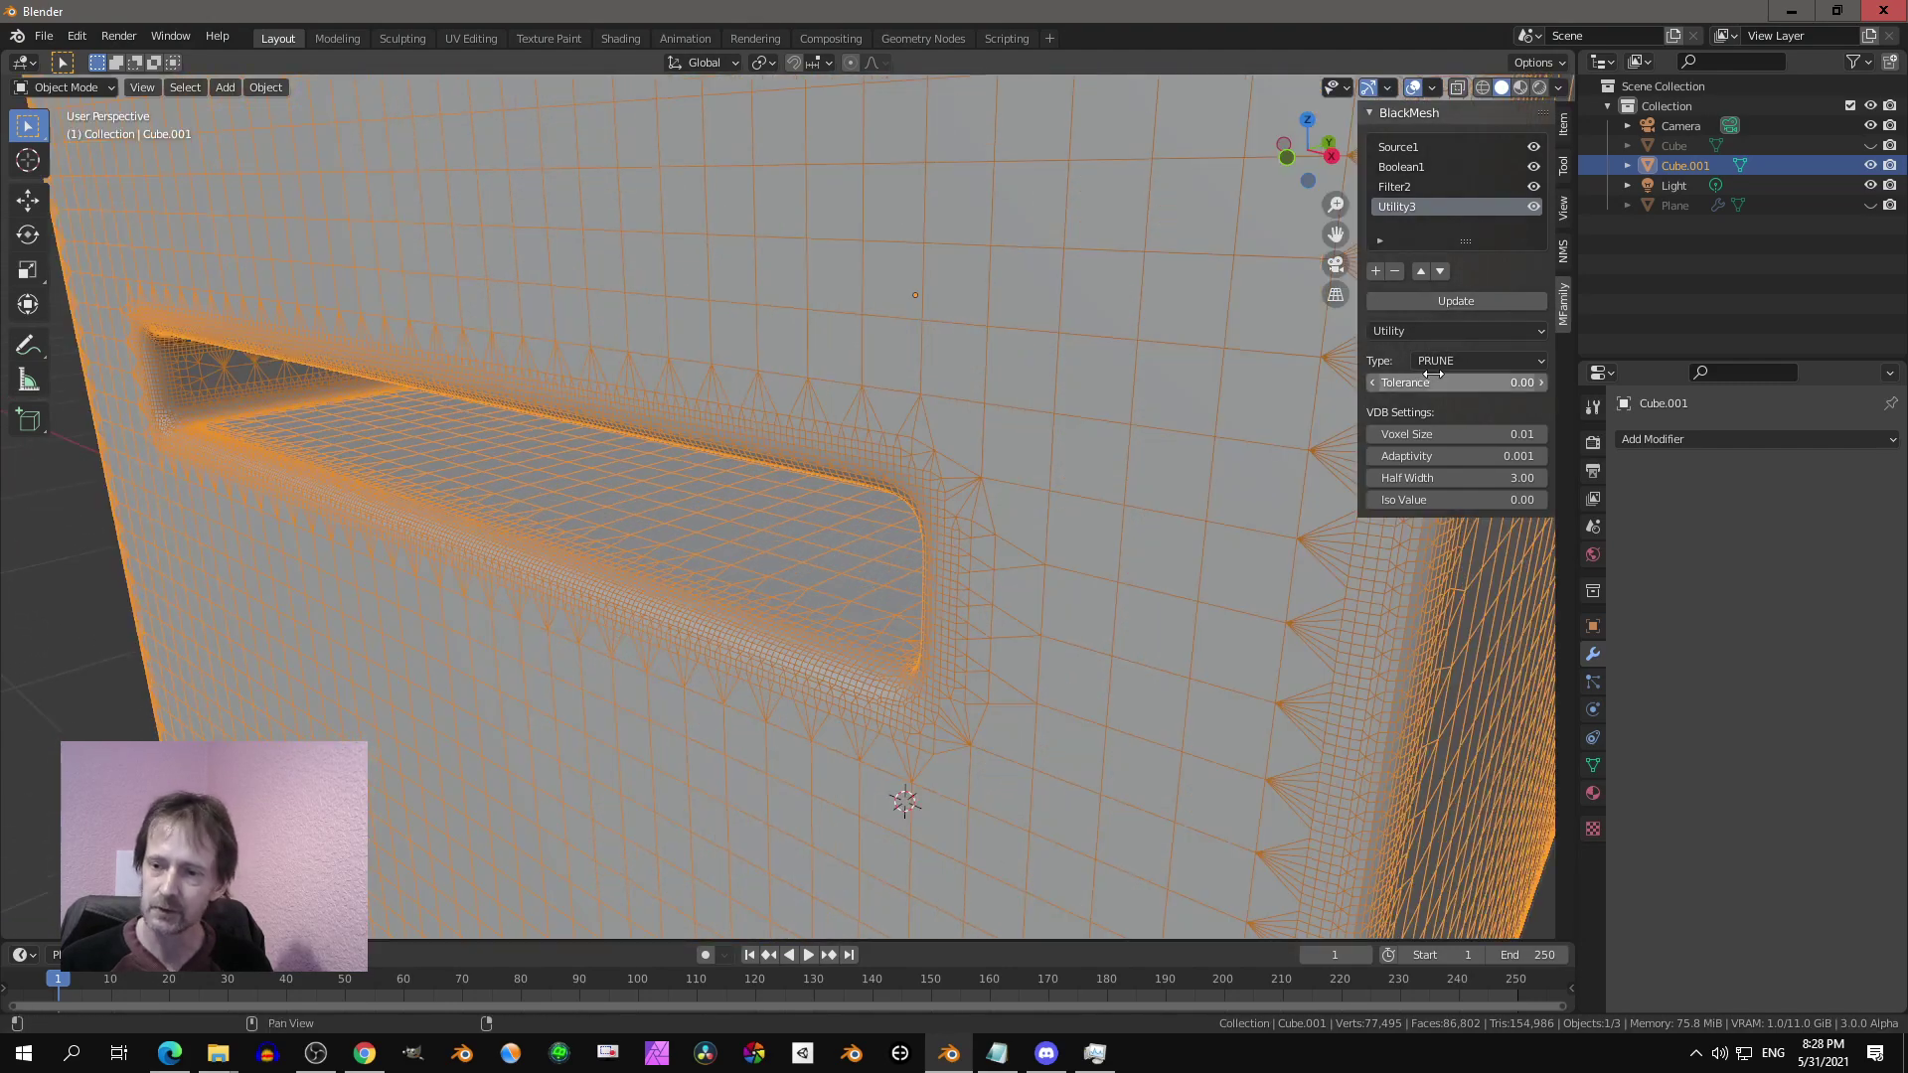
left_click(1457, 302)
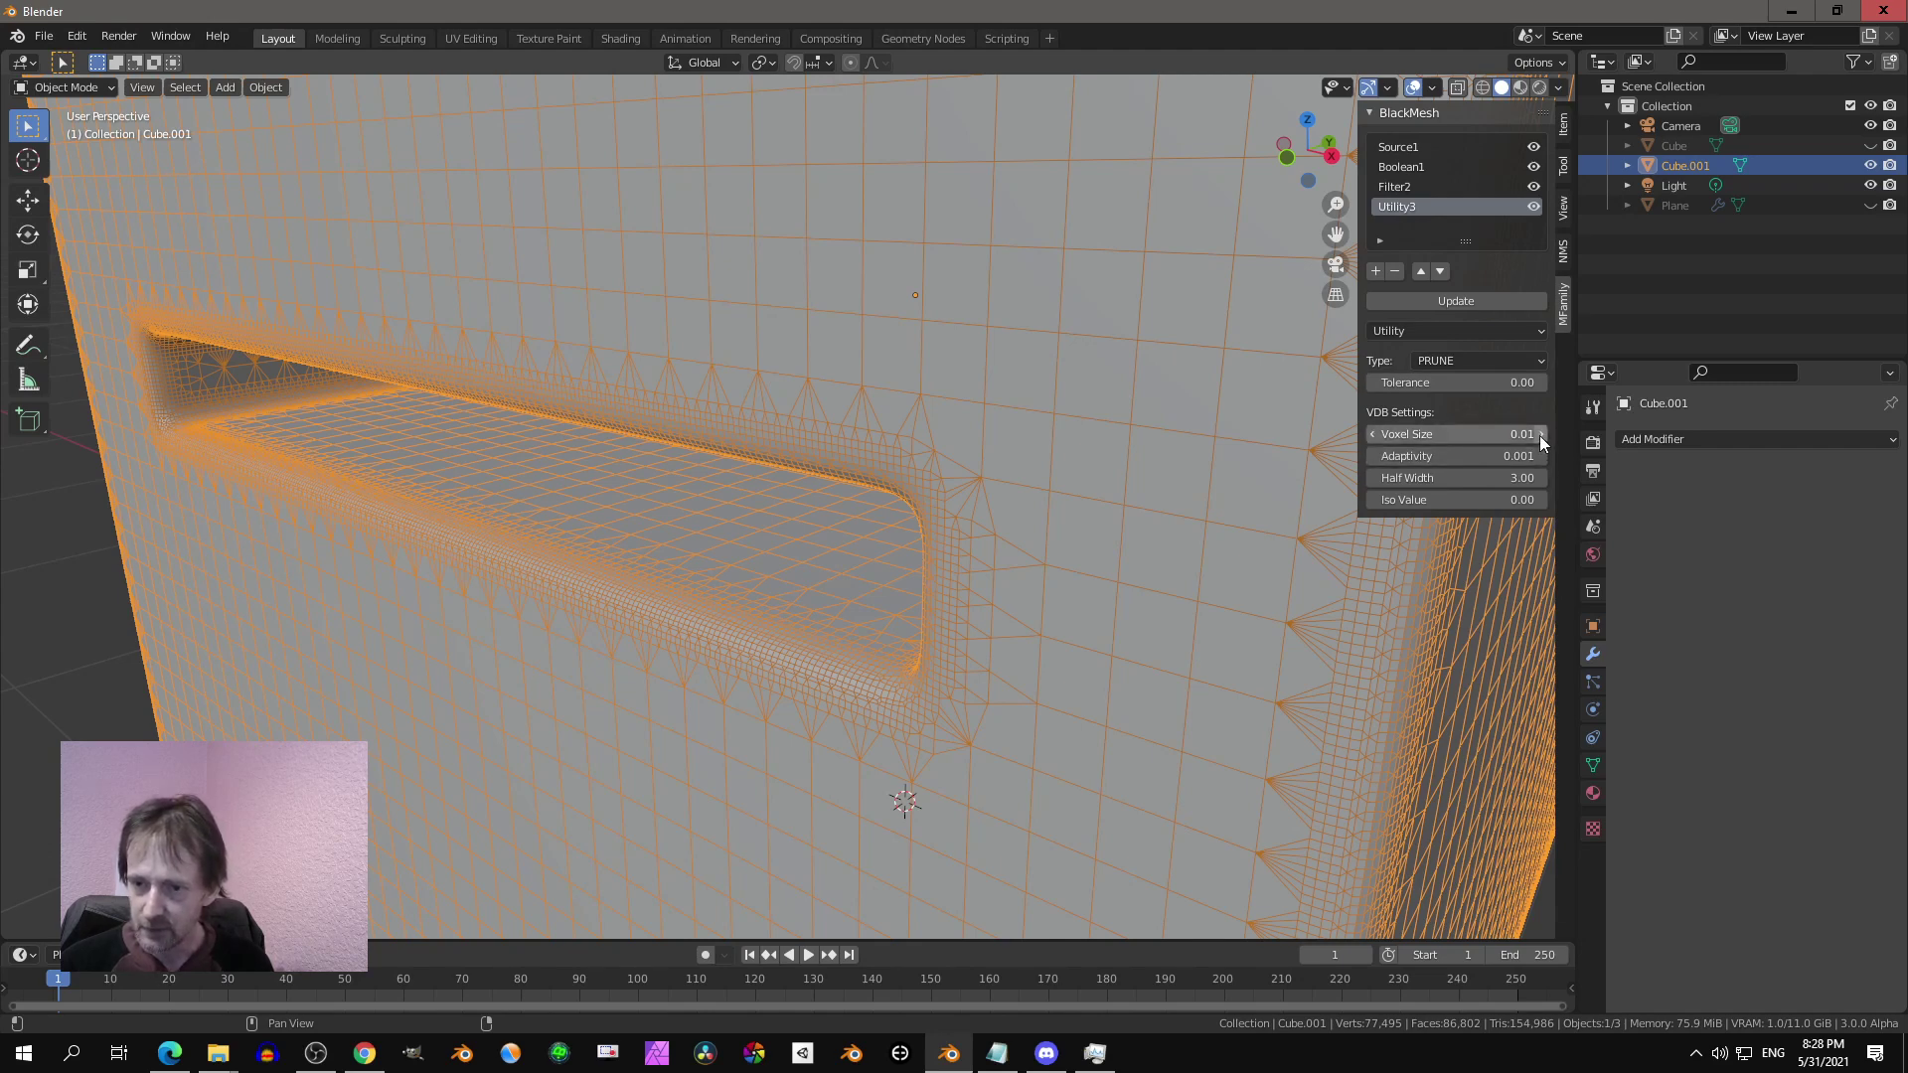
Step: Raise the prune tolerance to 0.06 and recompute the mesh
left_click(1541, 384)
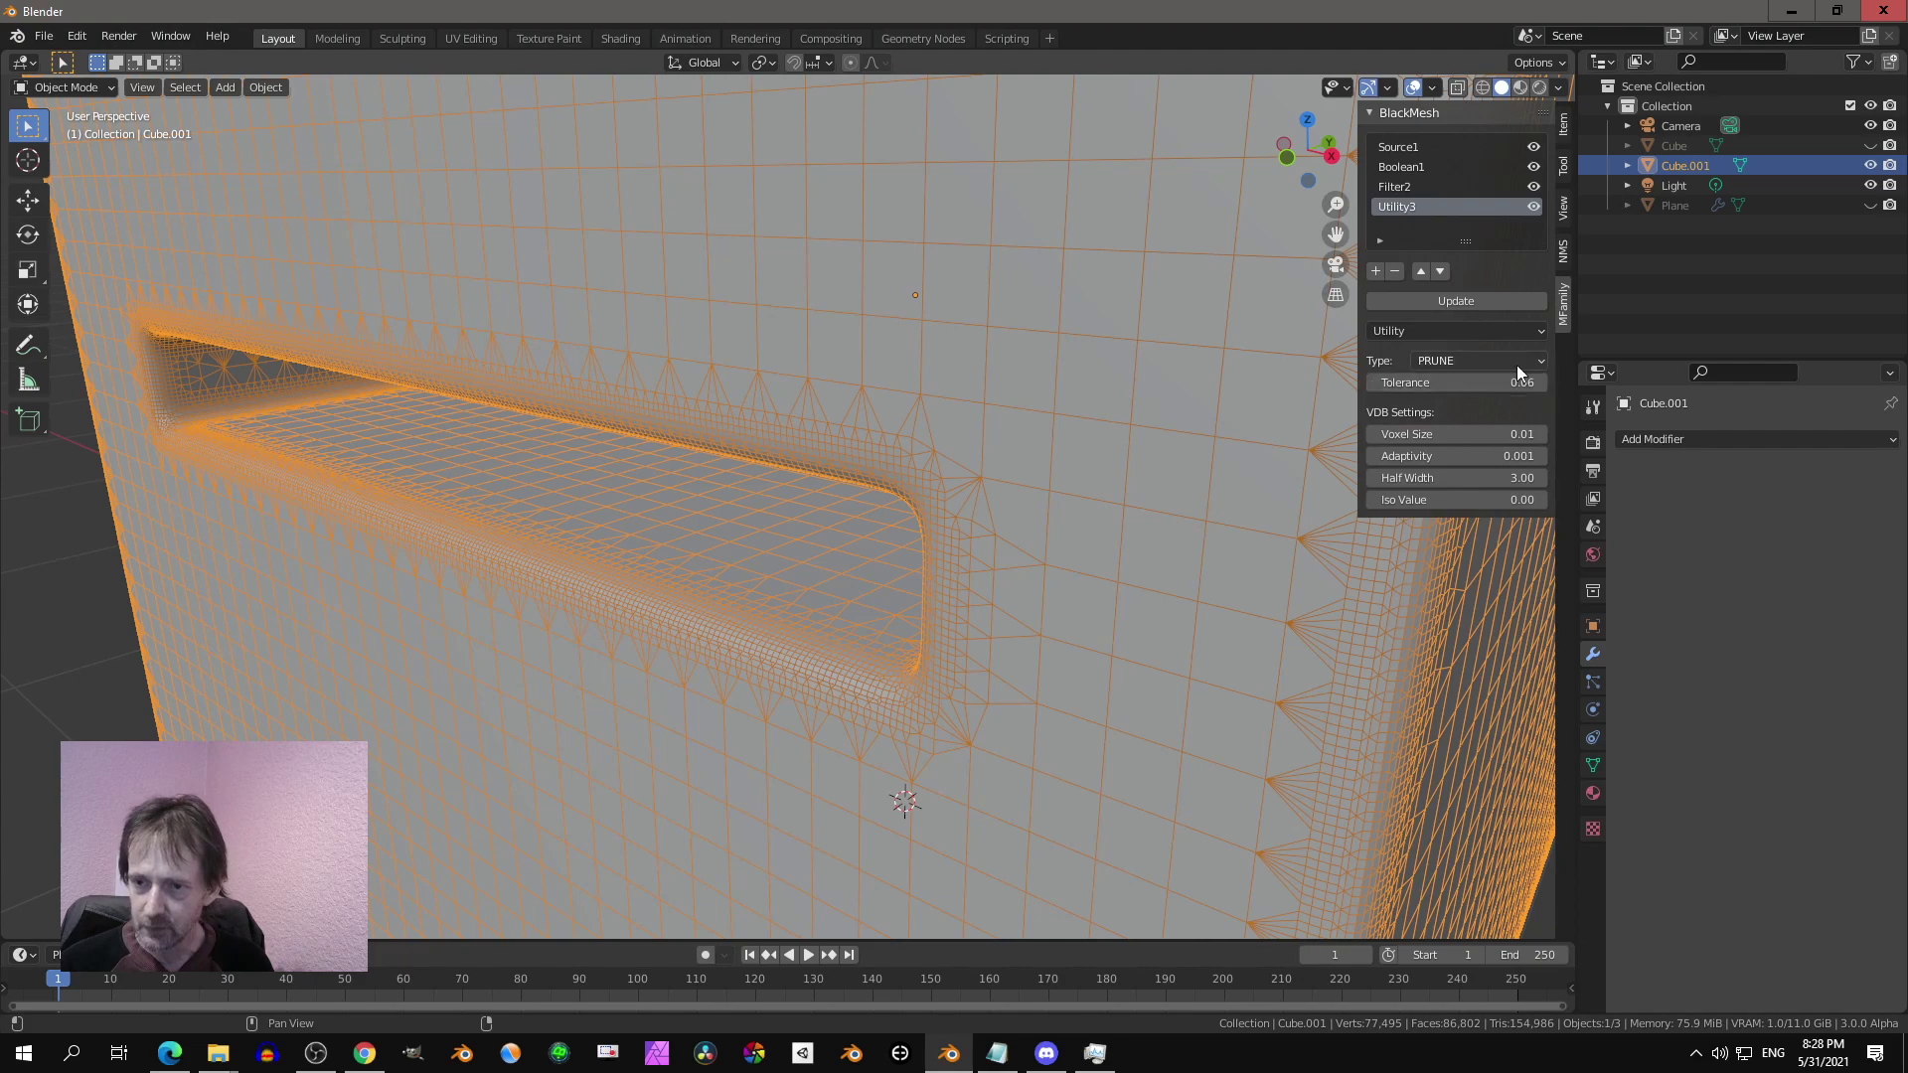
left_click(1500, 298)
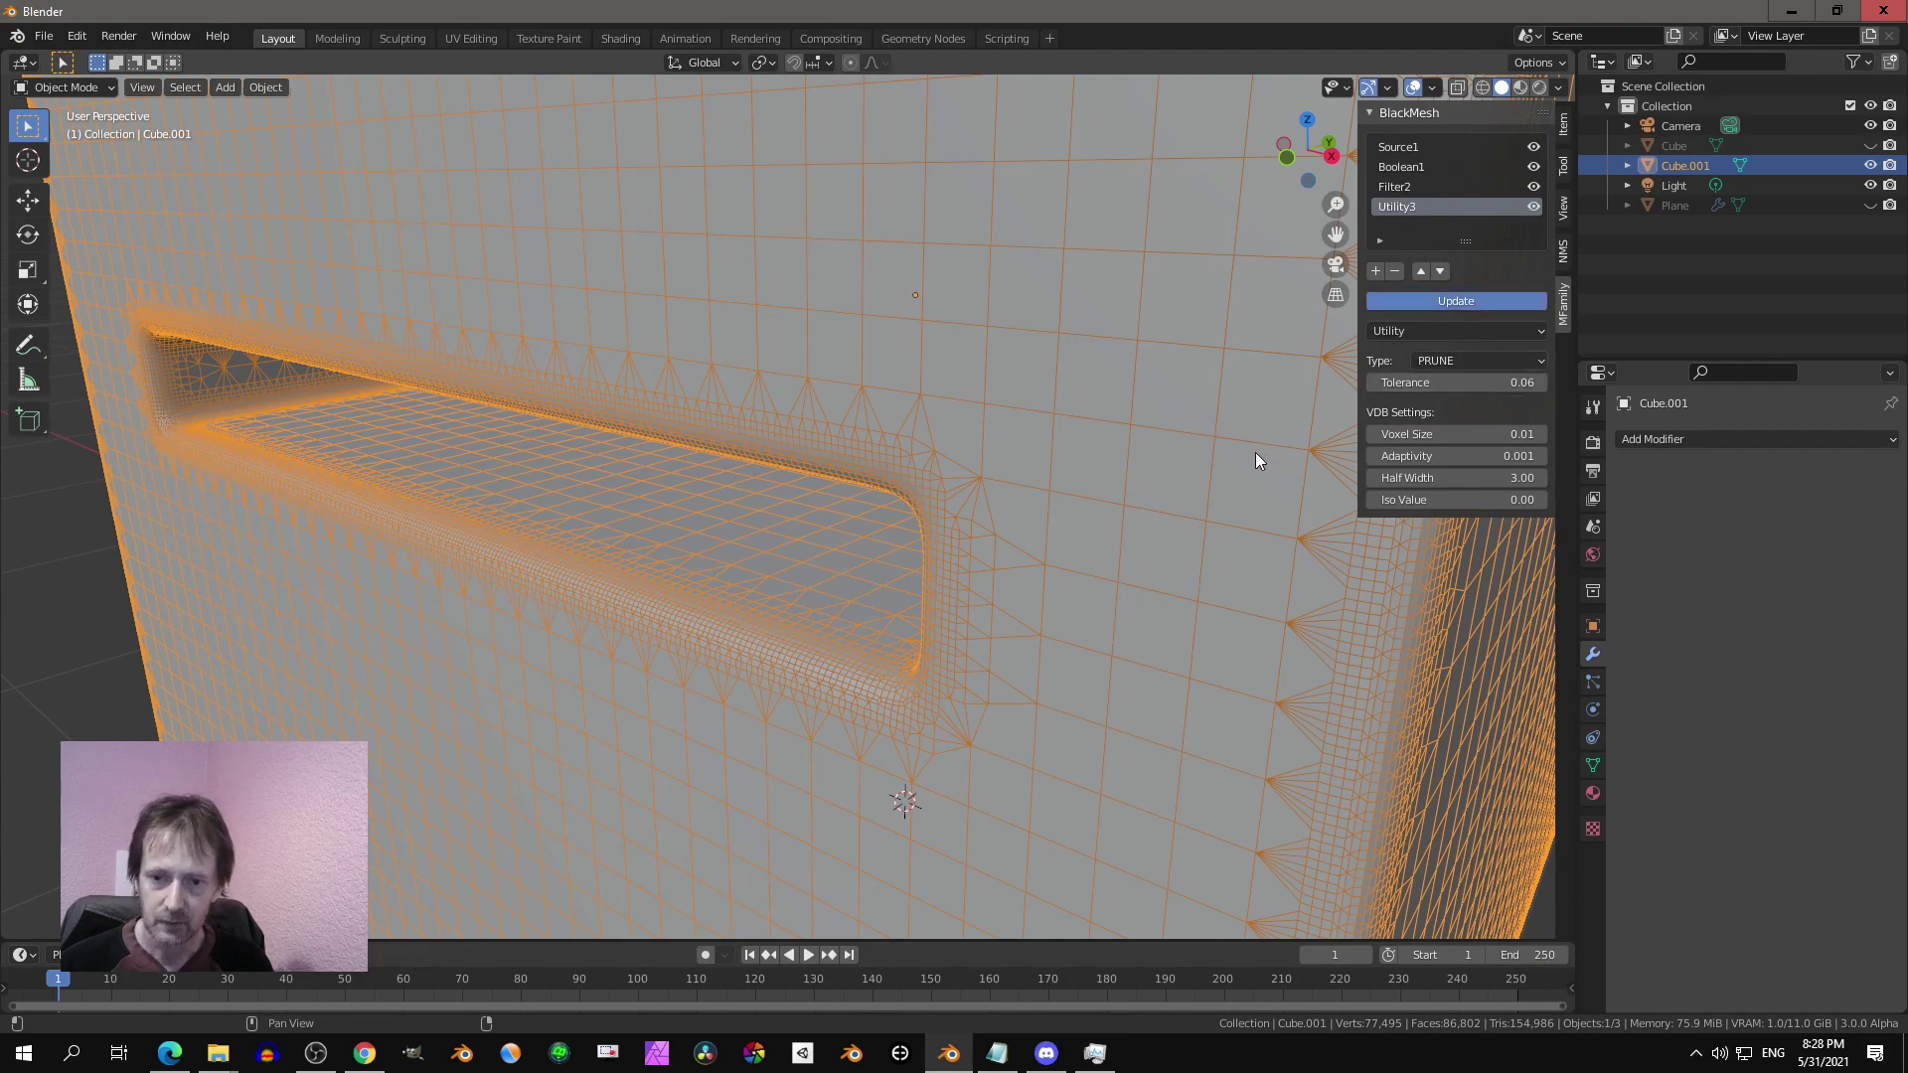
middle_click_drag(1255, 451, 1302, 485)
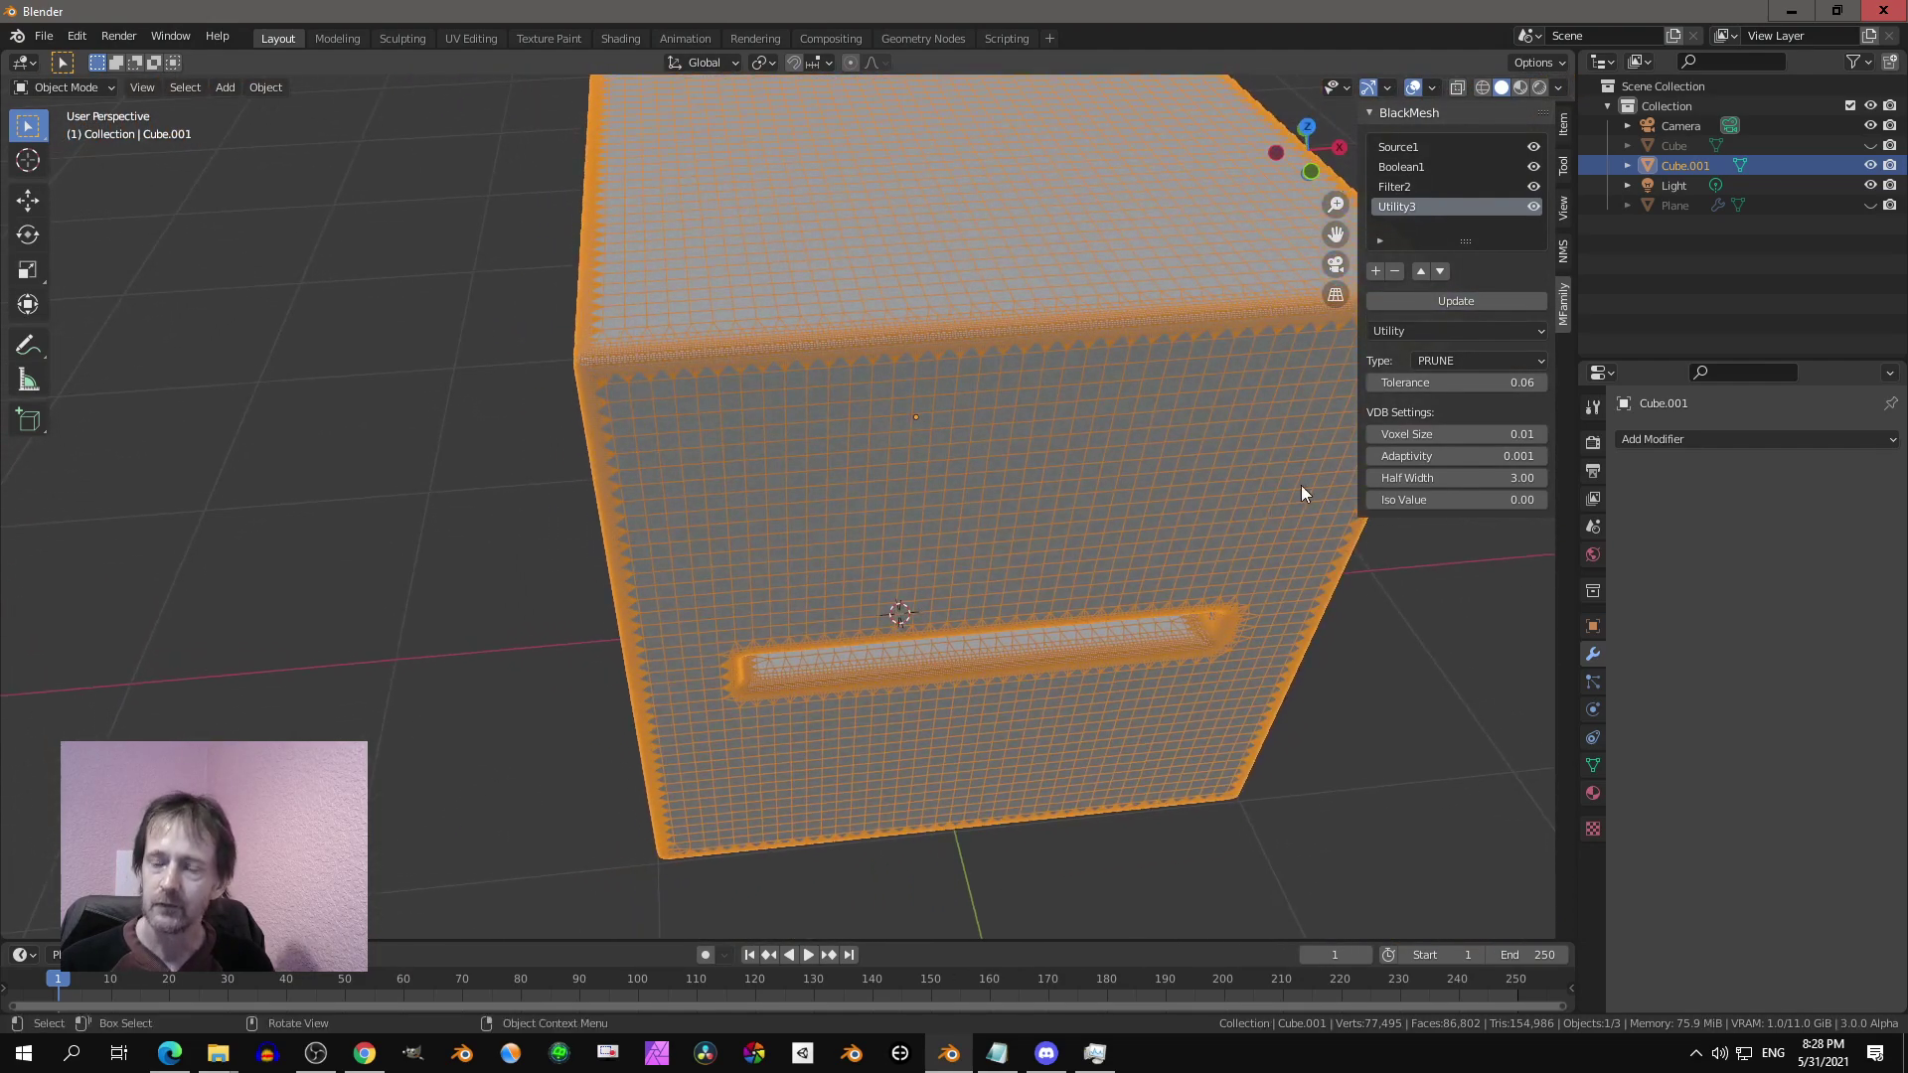
Step: Switch the utility operation to DILATE with 2 iterations and recompute the cube
left_click(1462, 361)
left_click(1456, 396)
left_click(1443, 300)
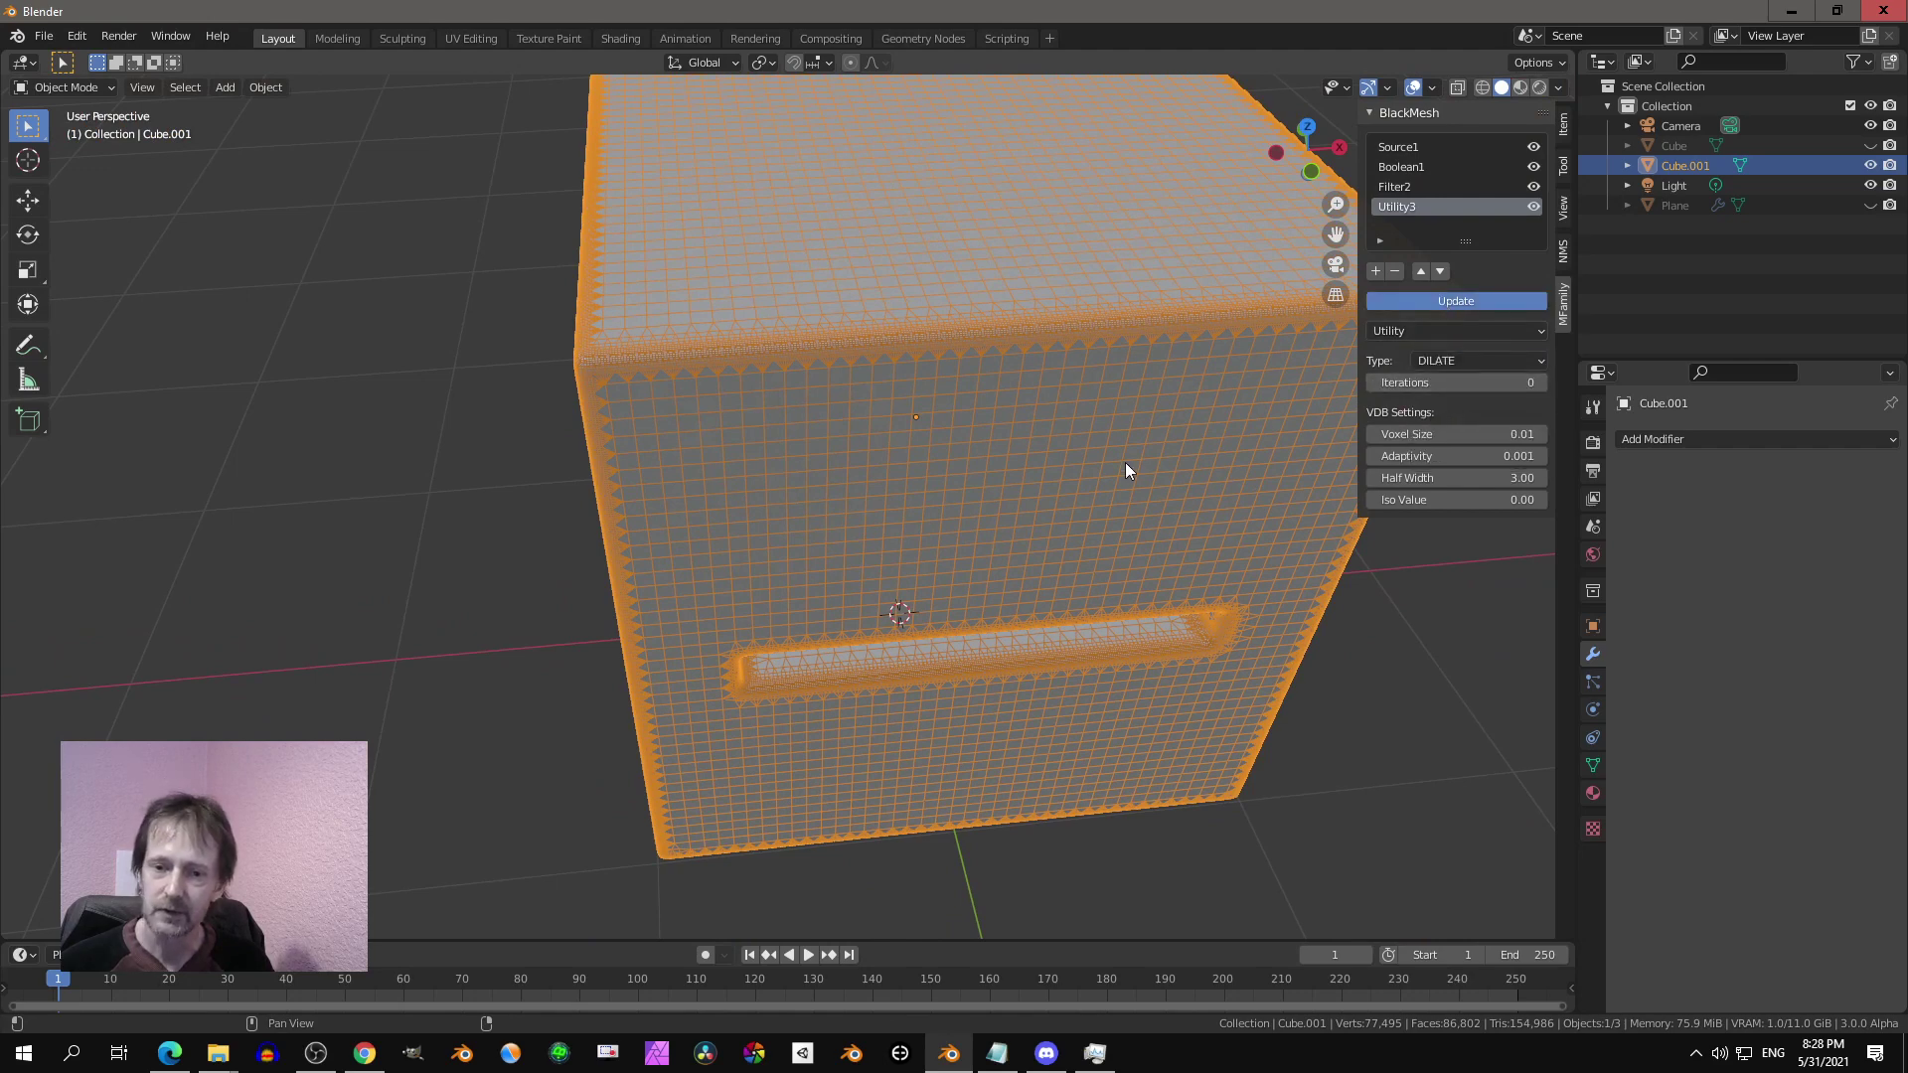
middle_click_drag(1125, 463, 1062, 445)
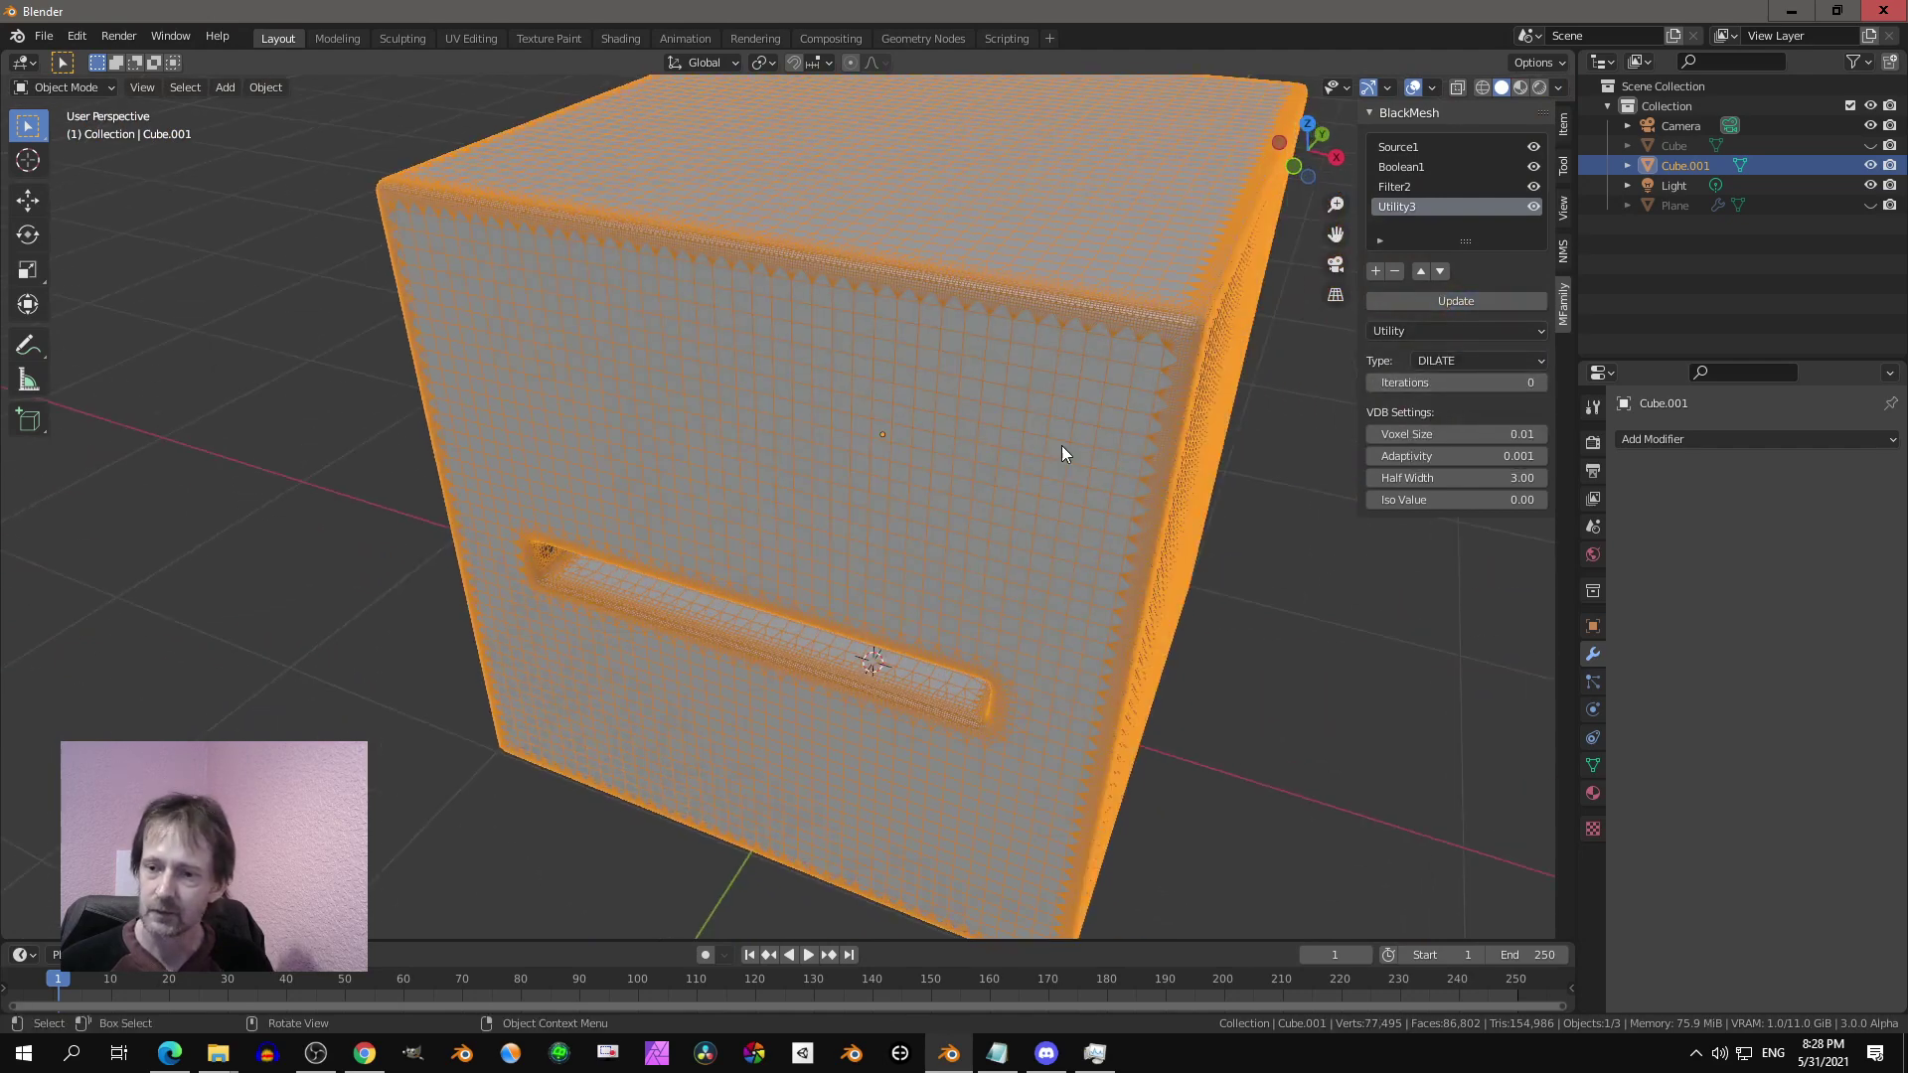
left_click(1540, 383)
left_click(1539, 382)
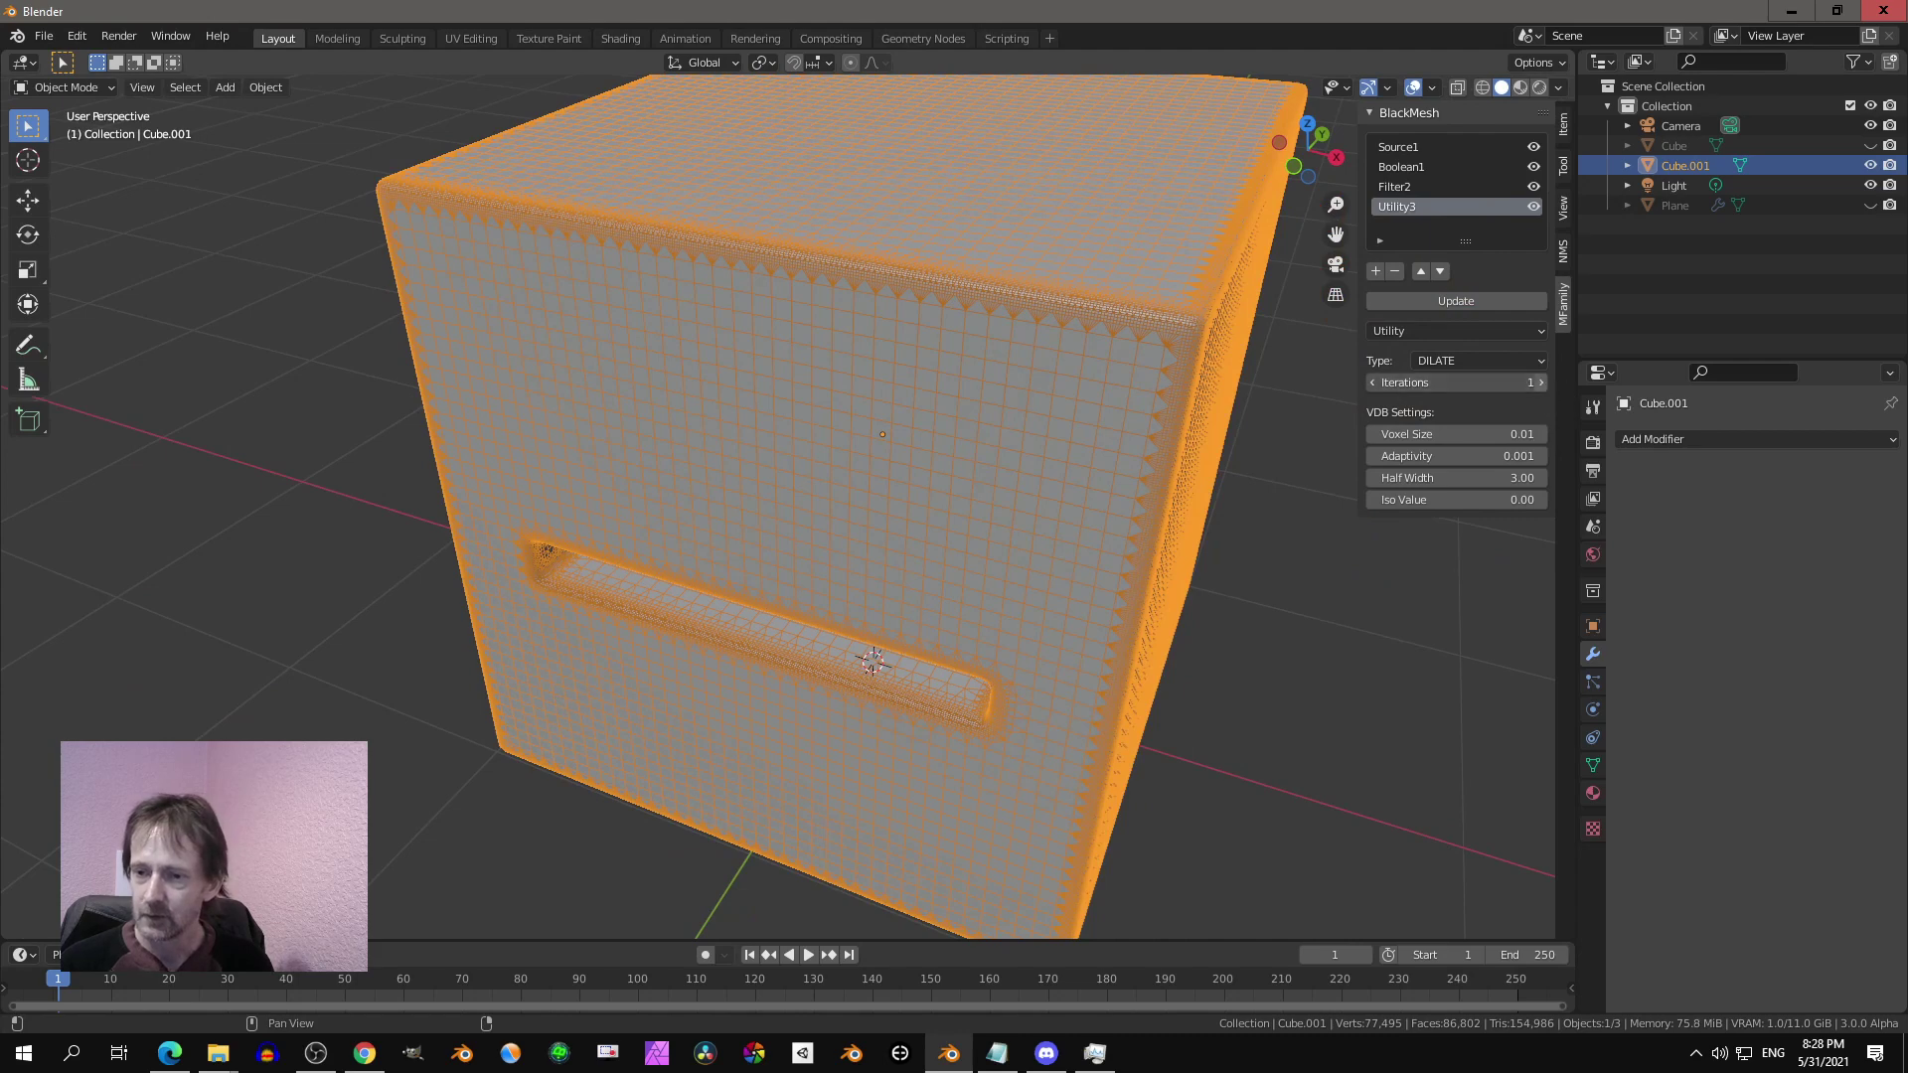
left_click(1488, 301)
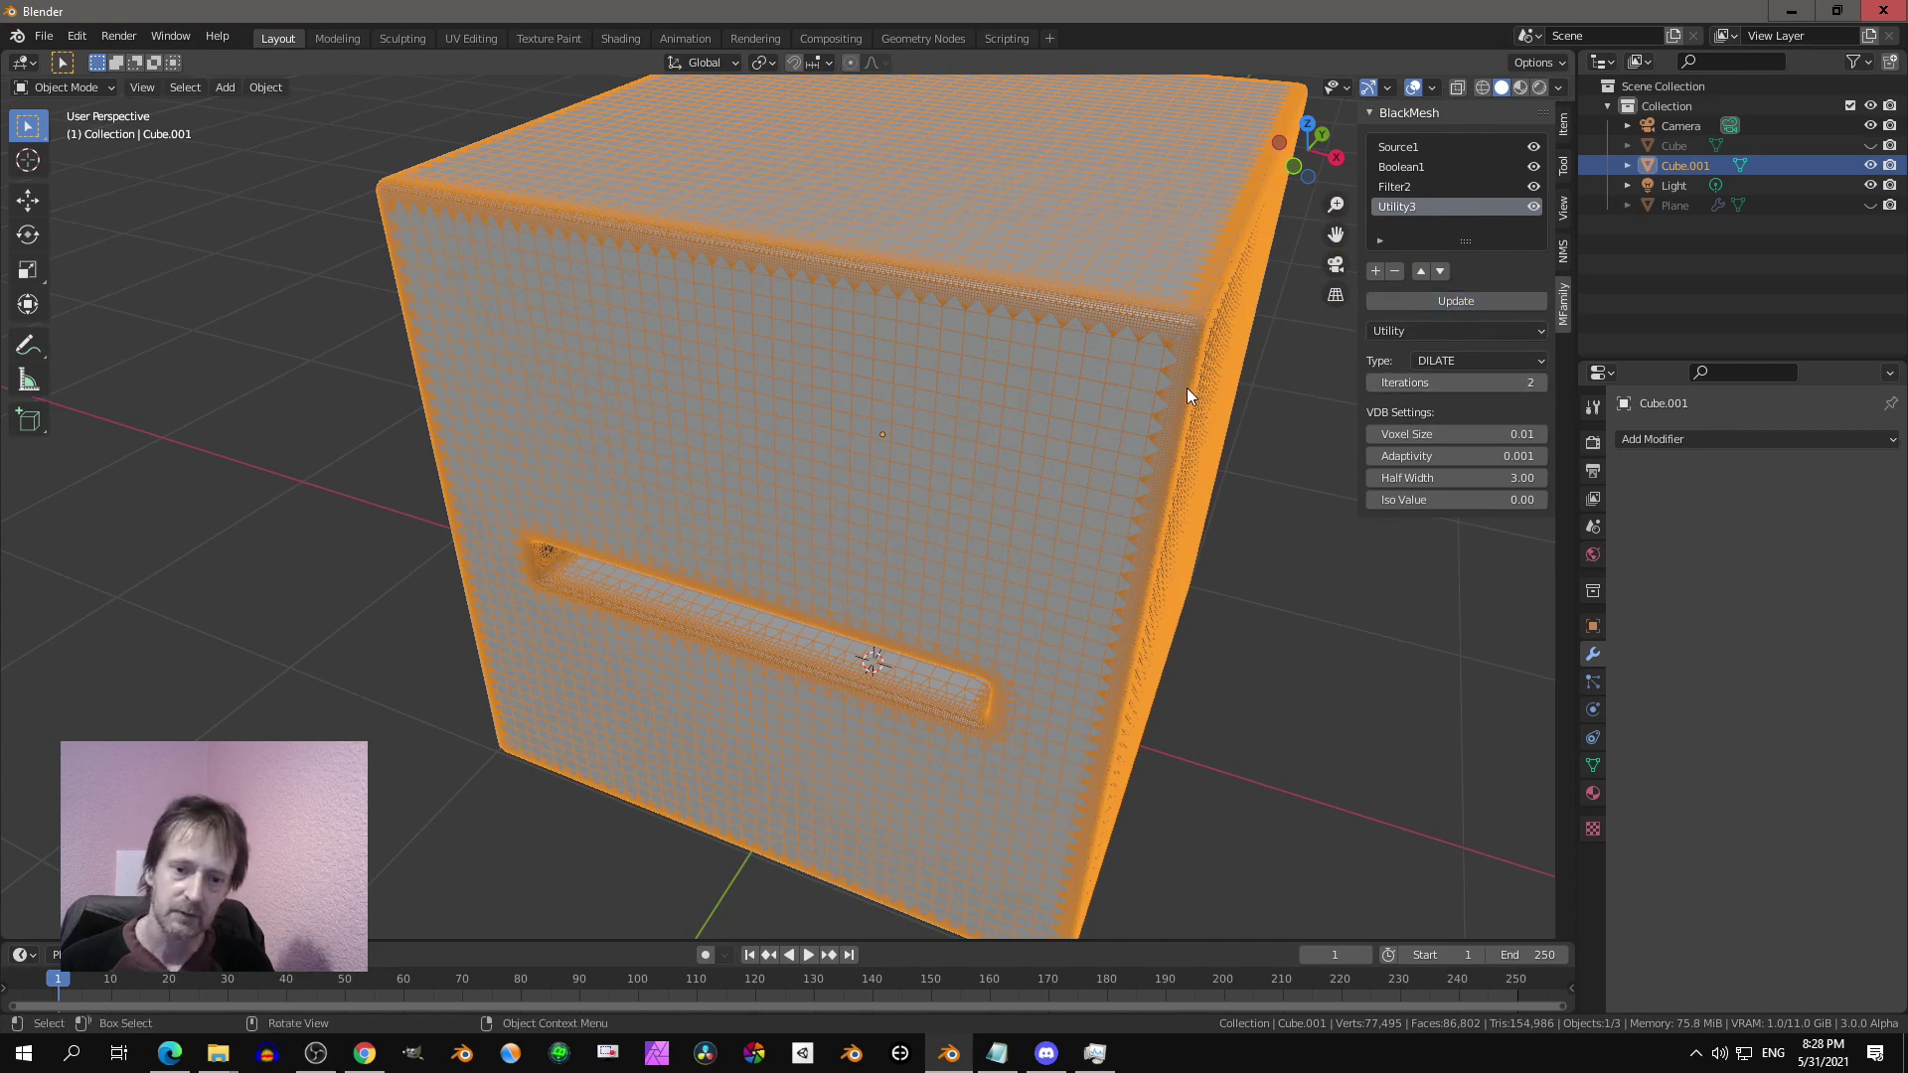
middle_click_drag(1194, 469, 1145, 401)
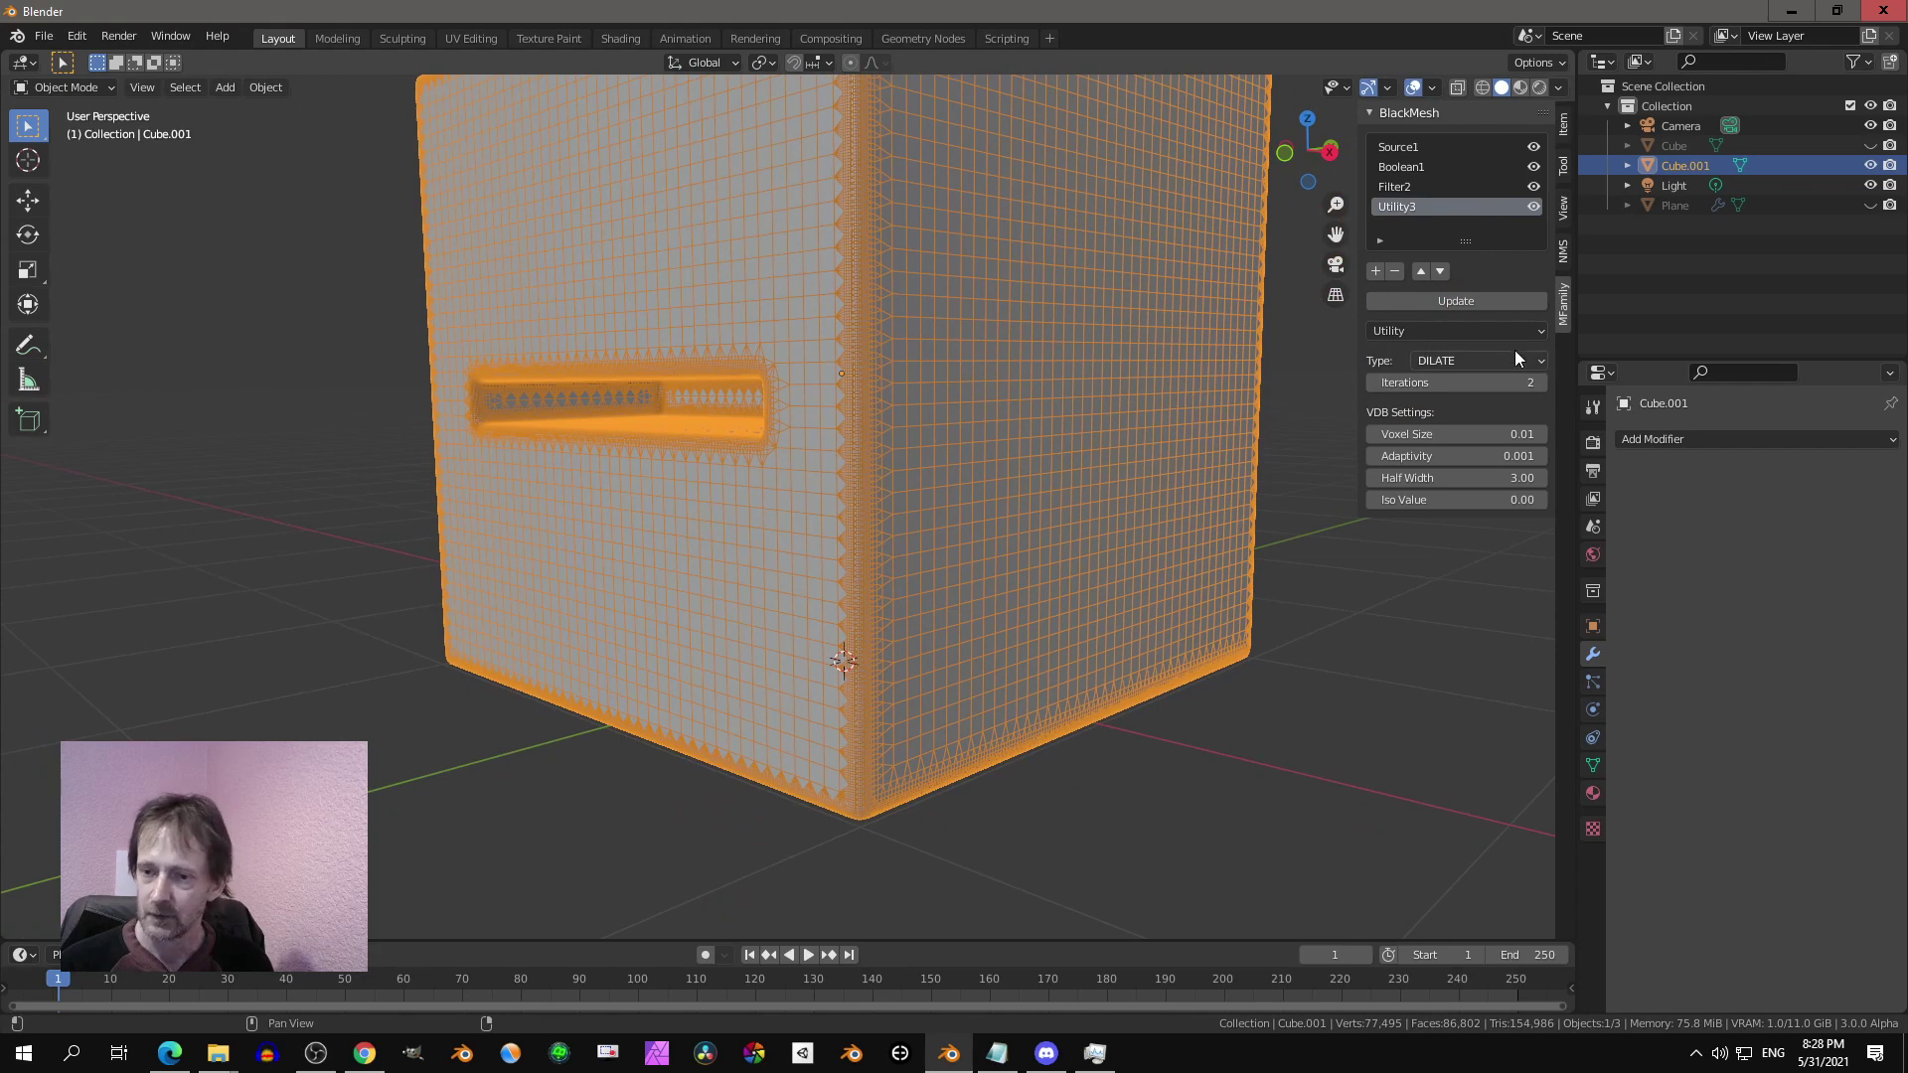
Step: Set the dilate voxel size to 0.02 and recompute for rounded edges
left_click(1540, 434)
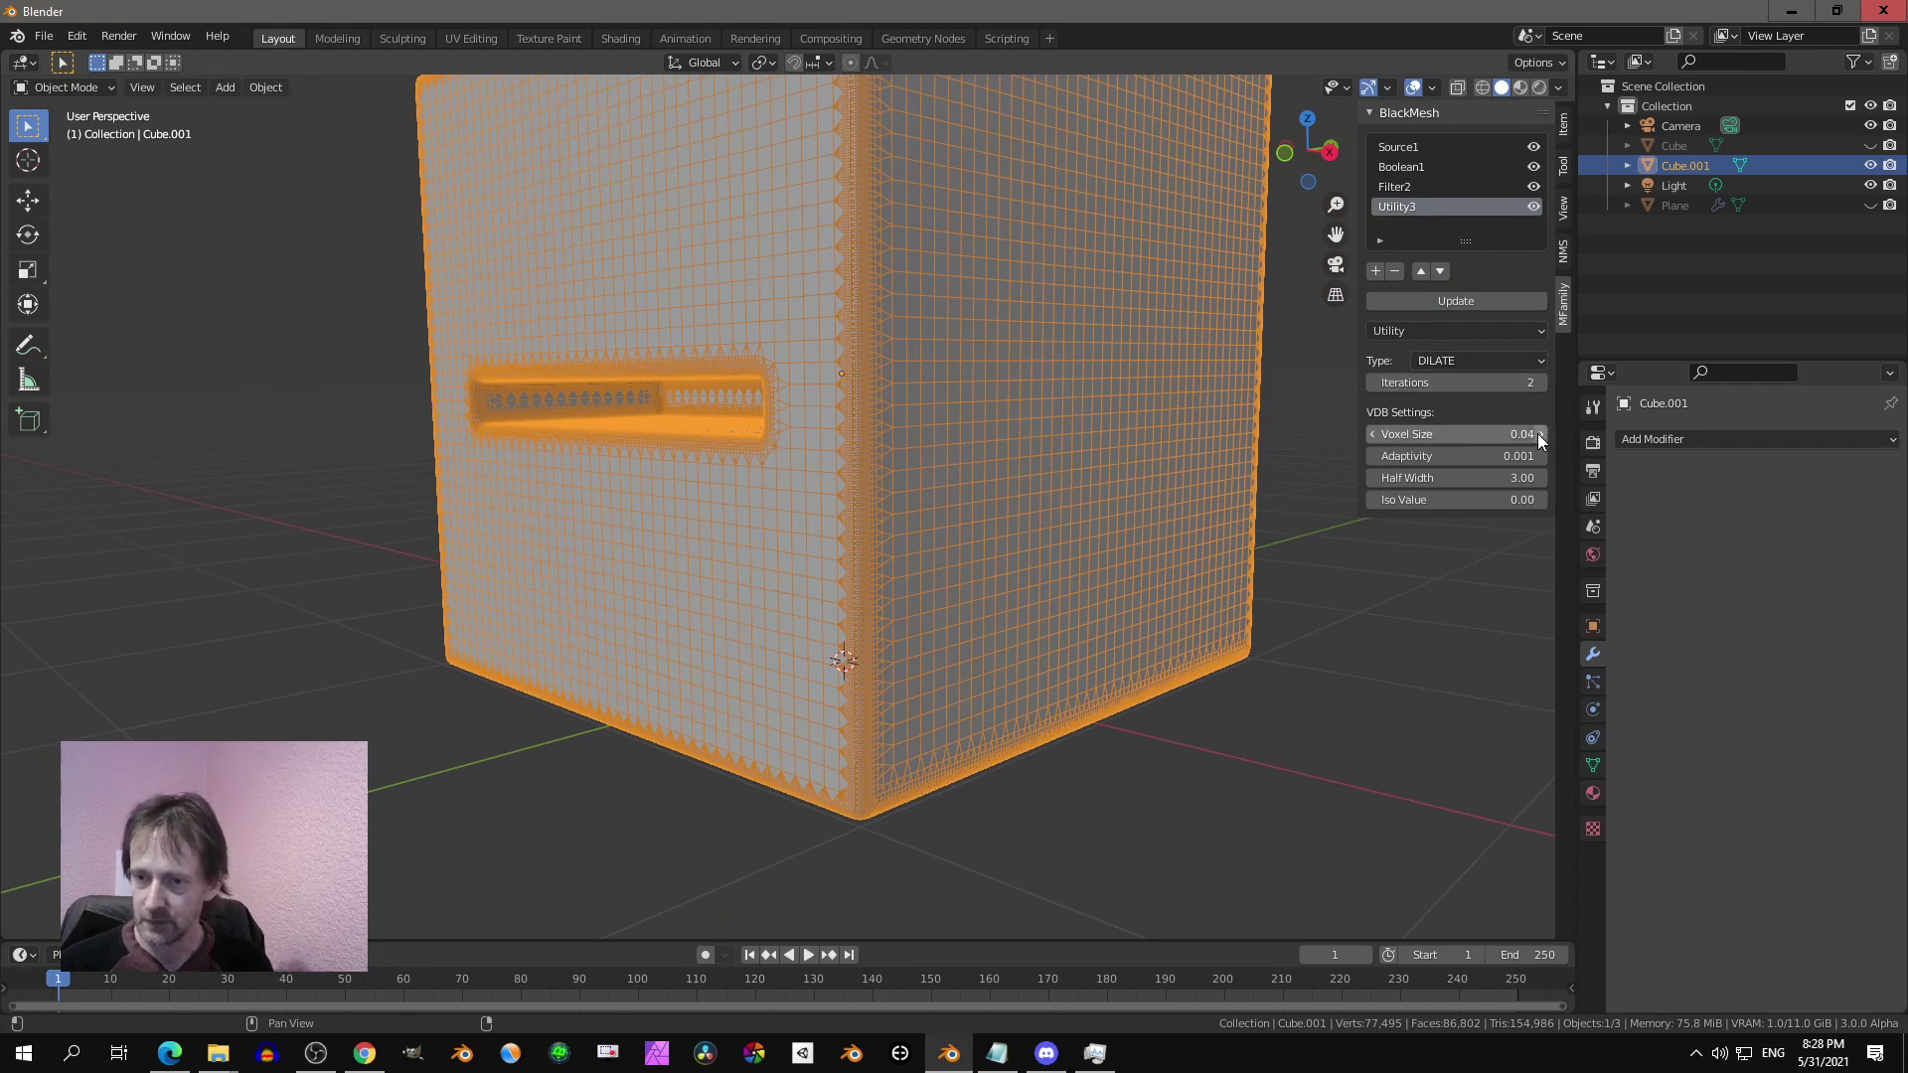
left_click(1500, 302)
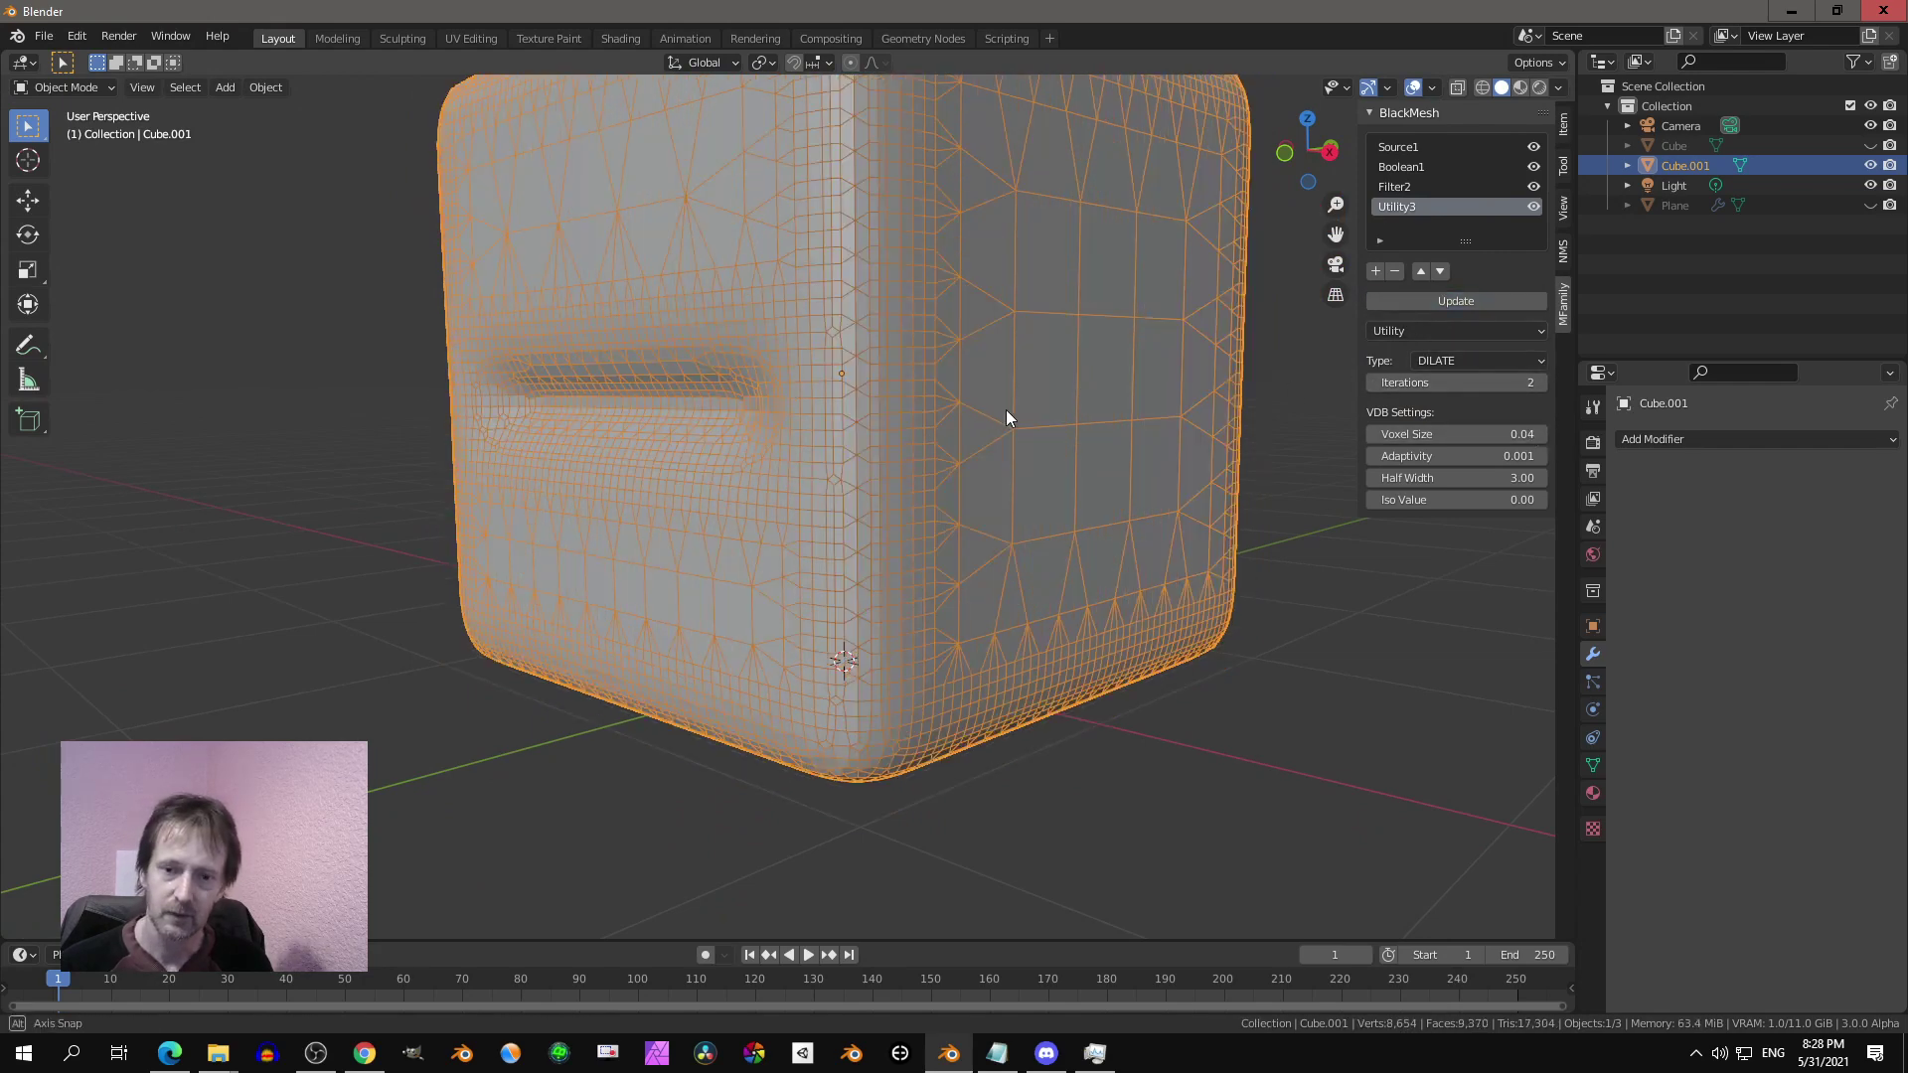
middle_click_drag(1006, 409, 1024, 397)
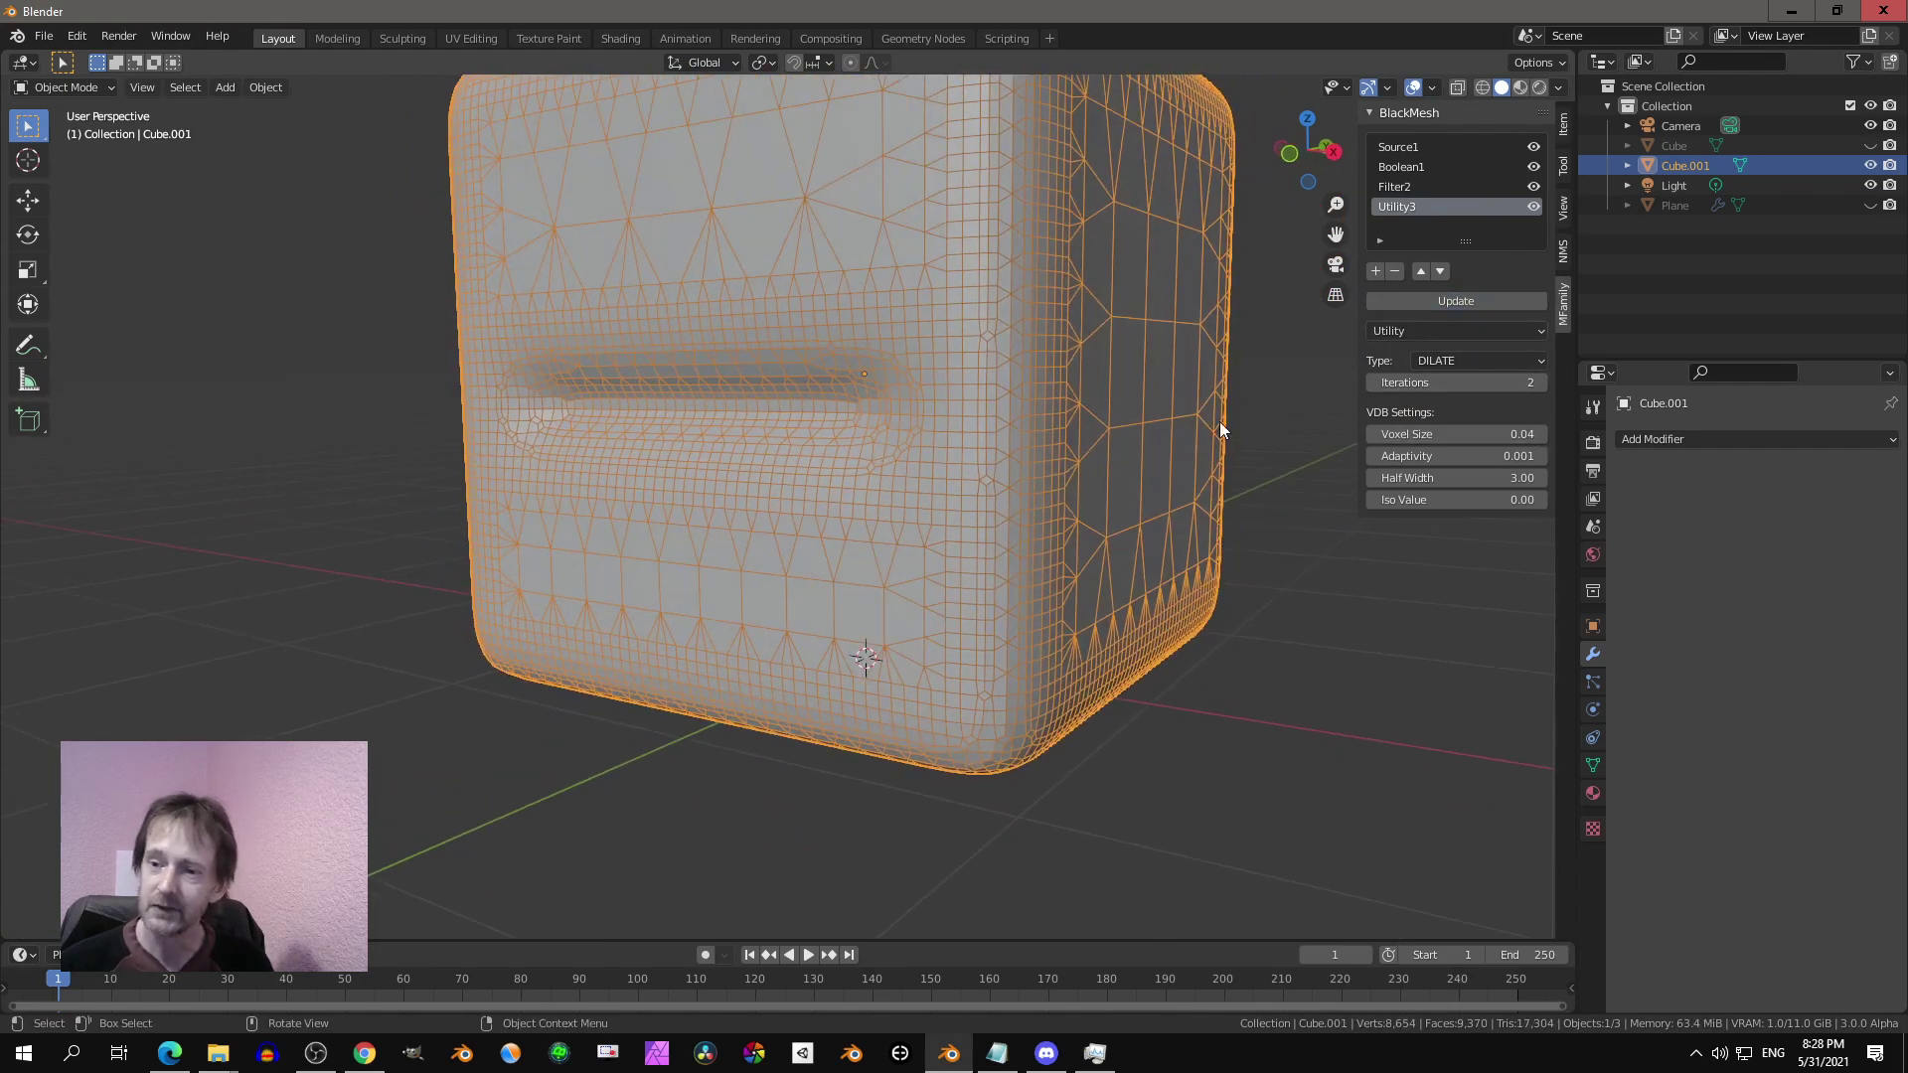
double_click(1381, 435)
type("0.036")
key("BackSpace")
key("BackSpace")
type("2")
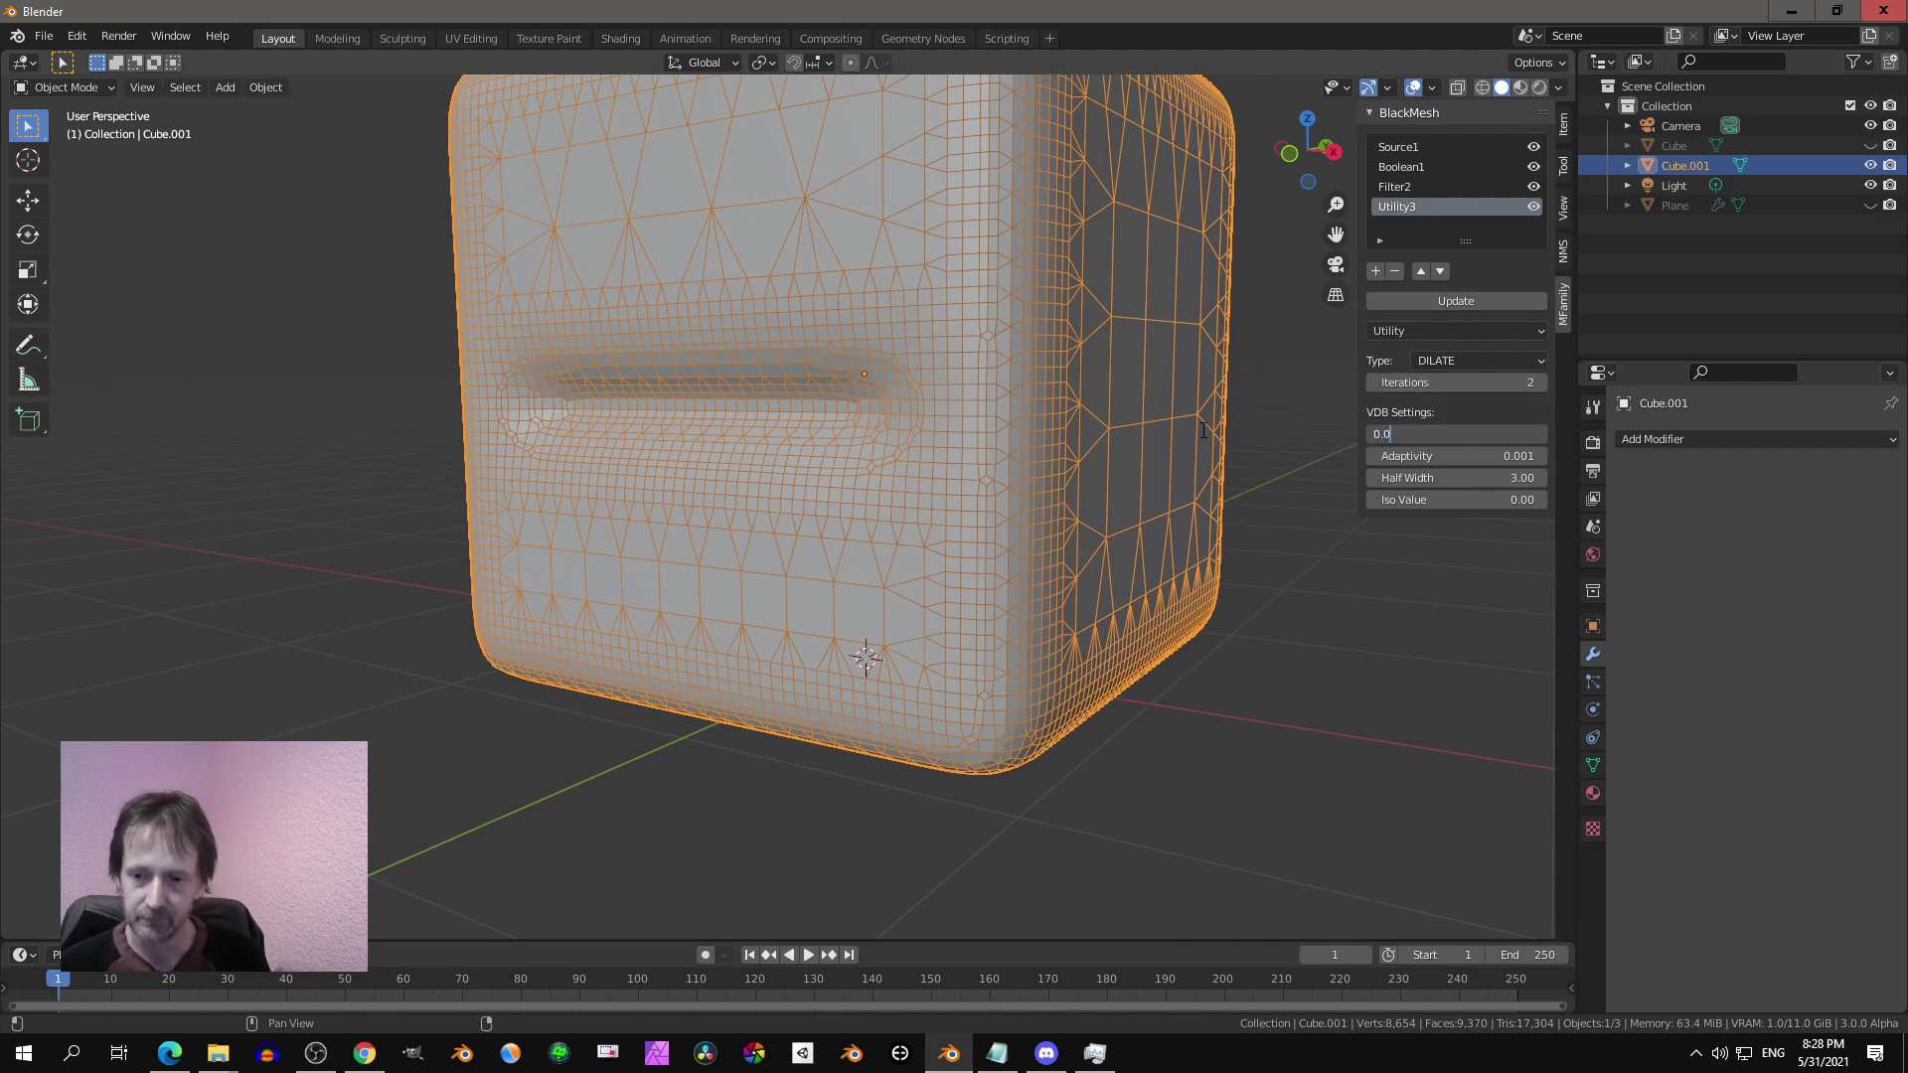
key("Return")
left_click(1394, 302)
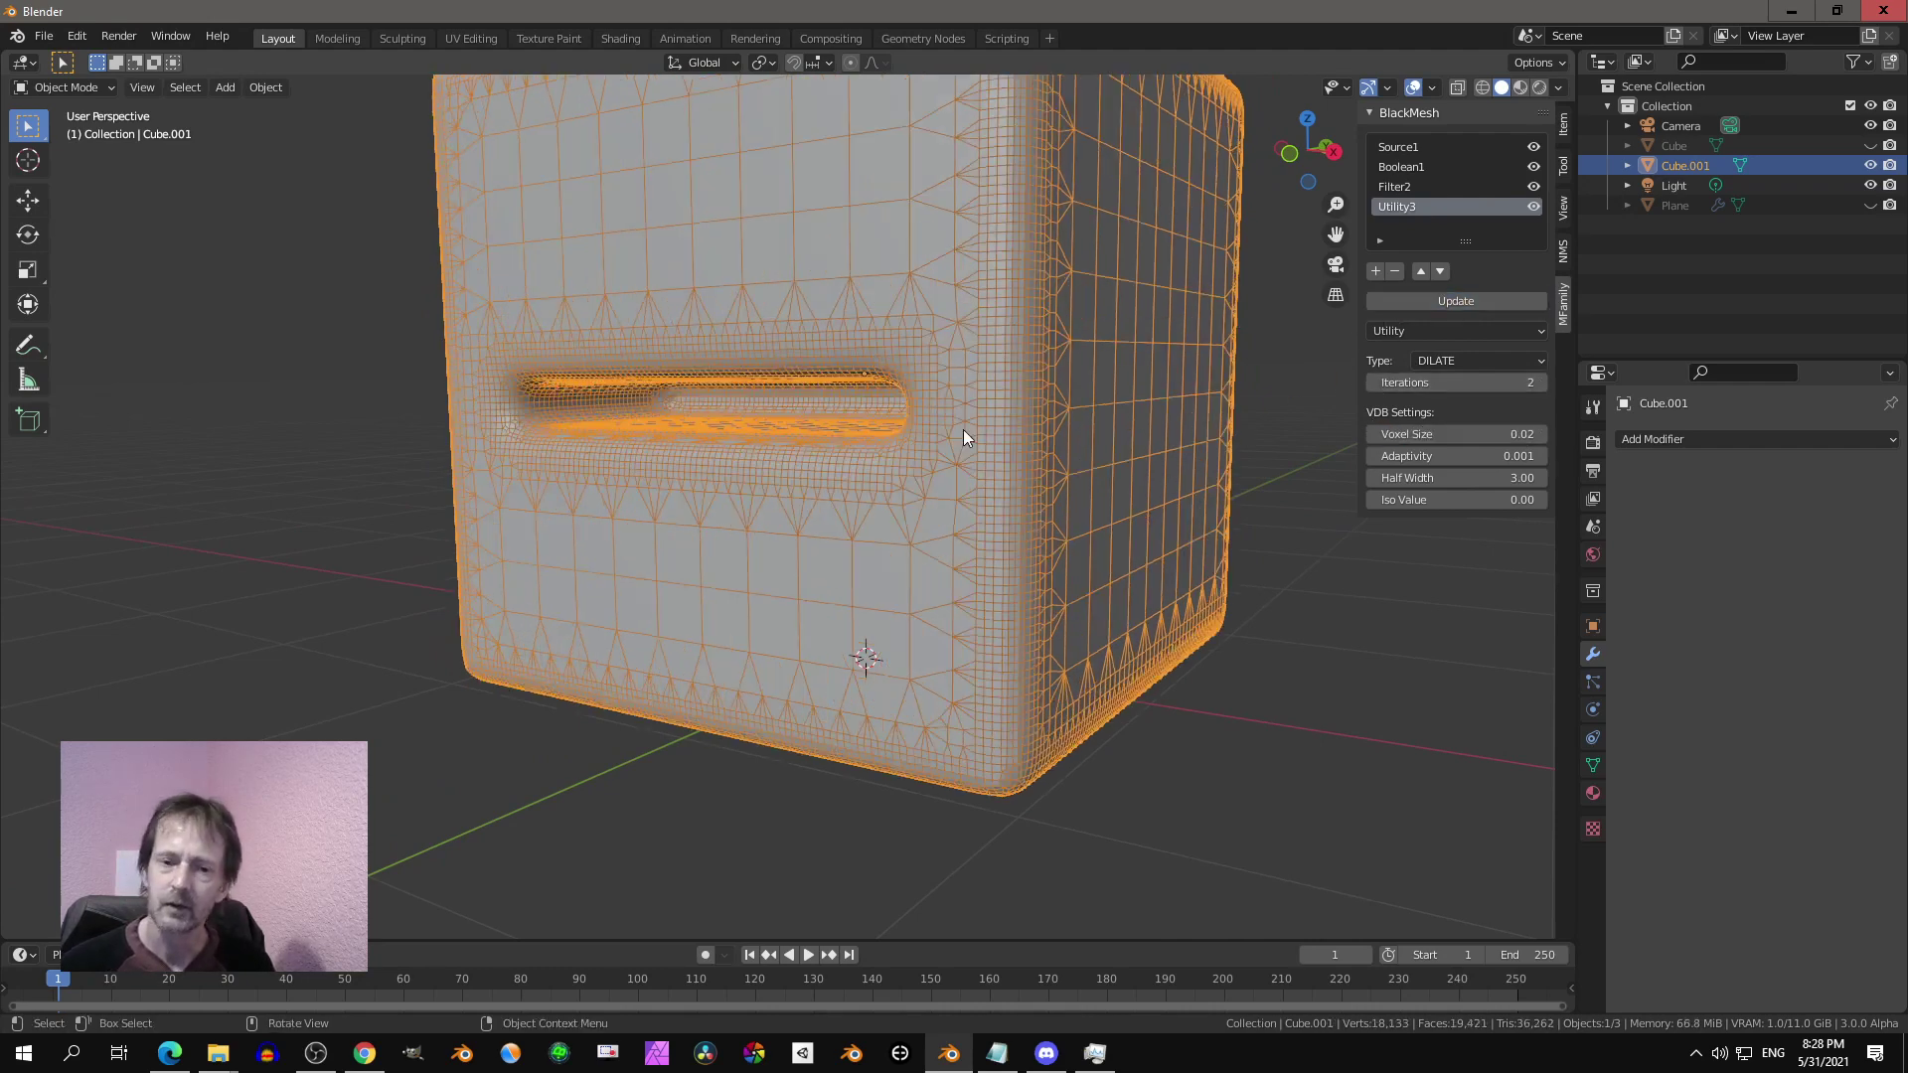
middle_click_drag(896, 451, 833, 522)
scroll(819, 485, "down", 5)
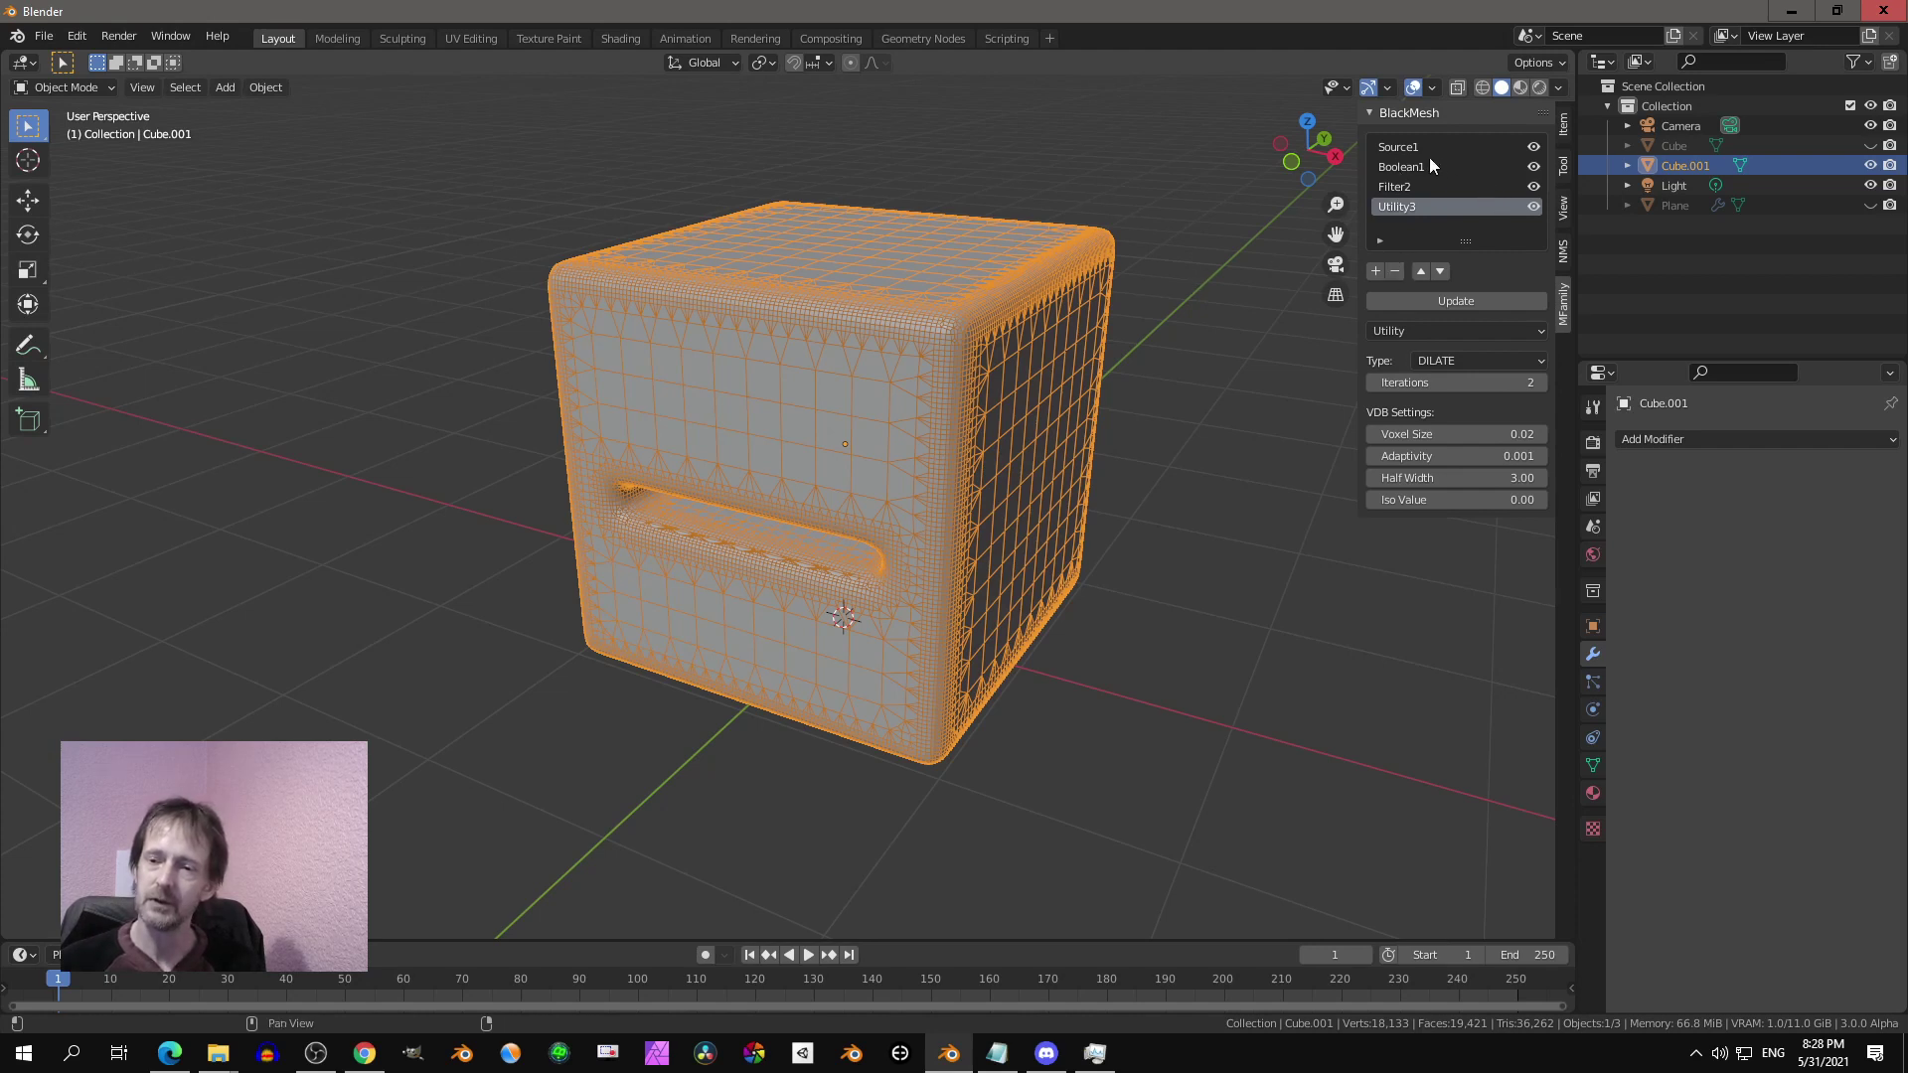
left_click(1534, 166)
left_click(1437, 298)
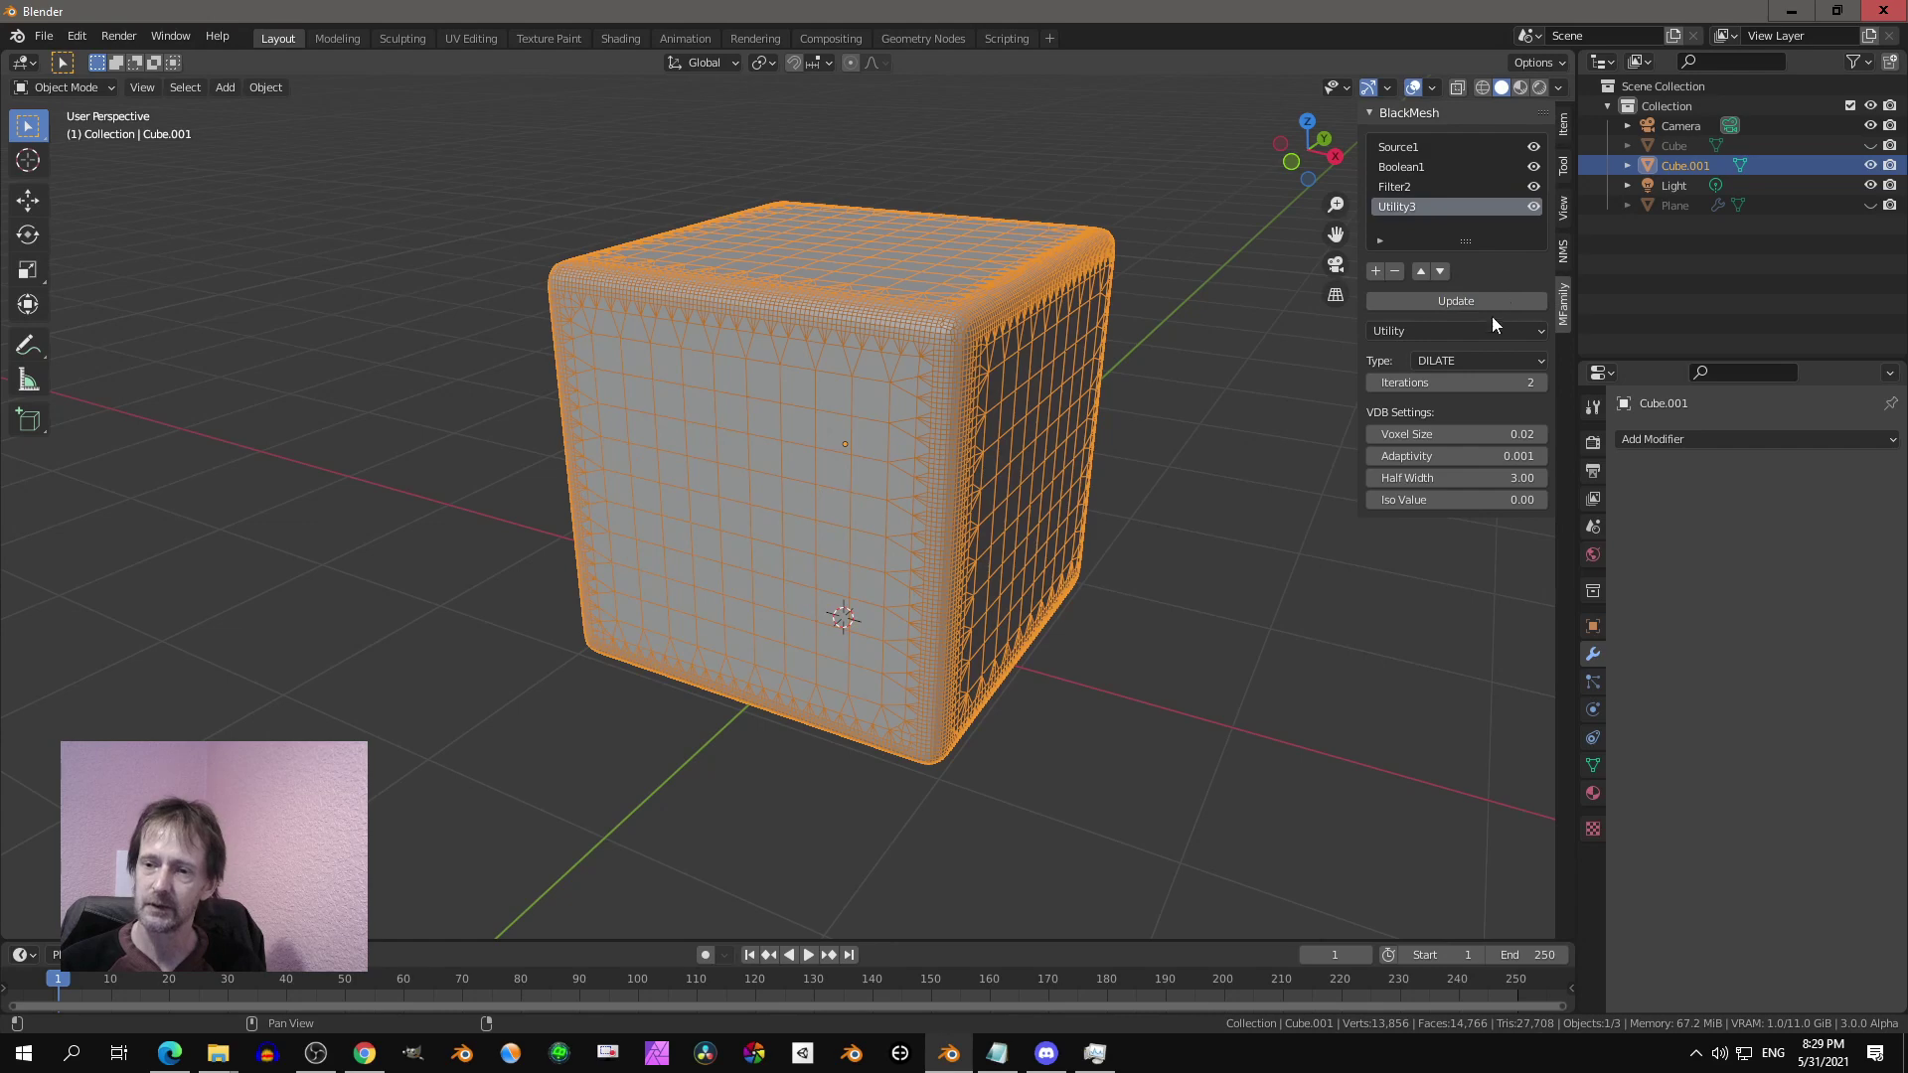
left_click(1485, 301)
middle_click_drag(1010, 419, 941, 421)
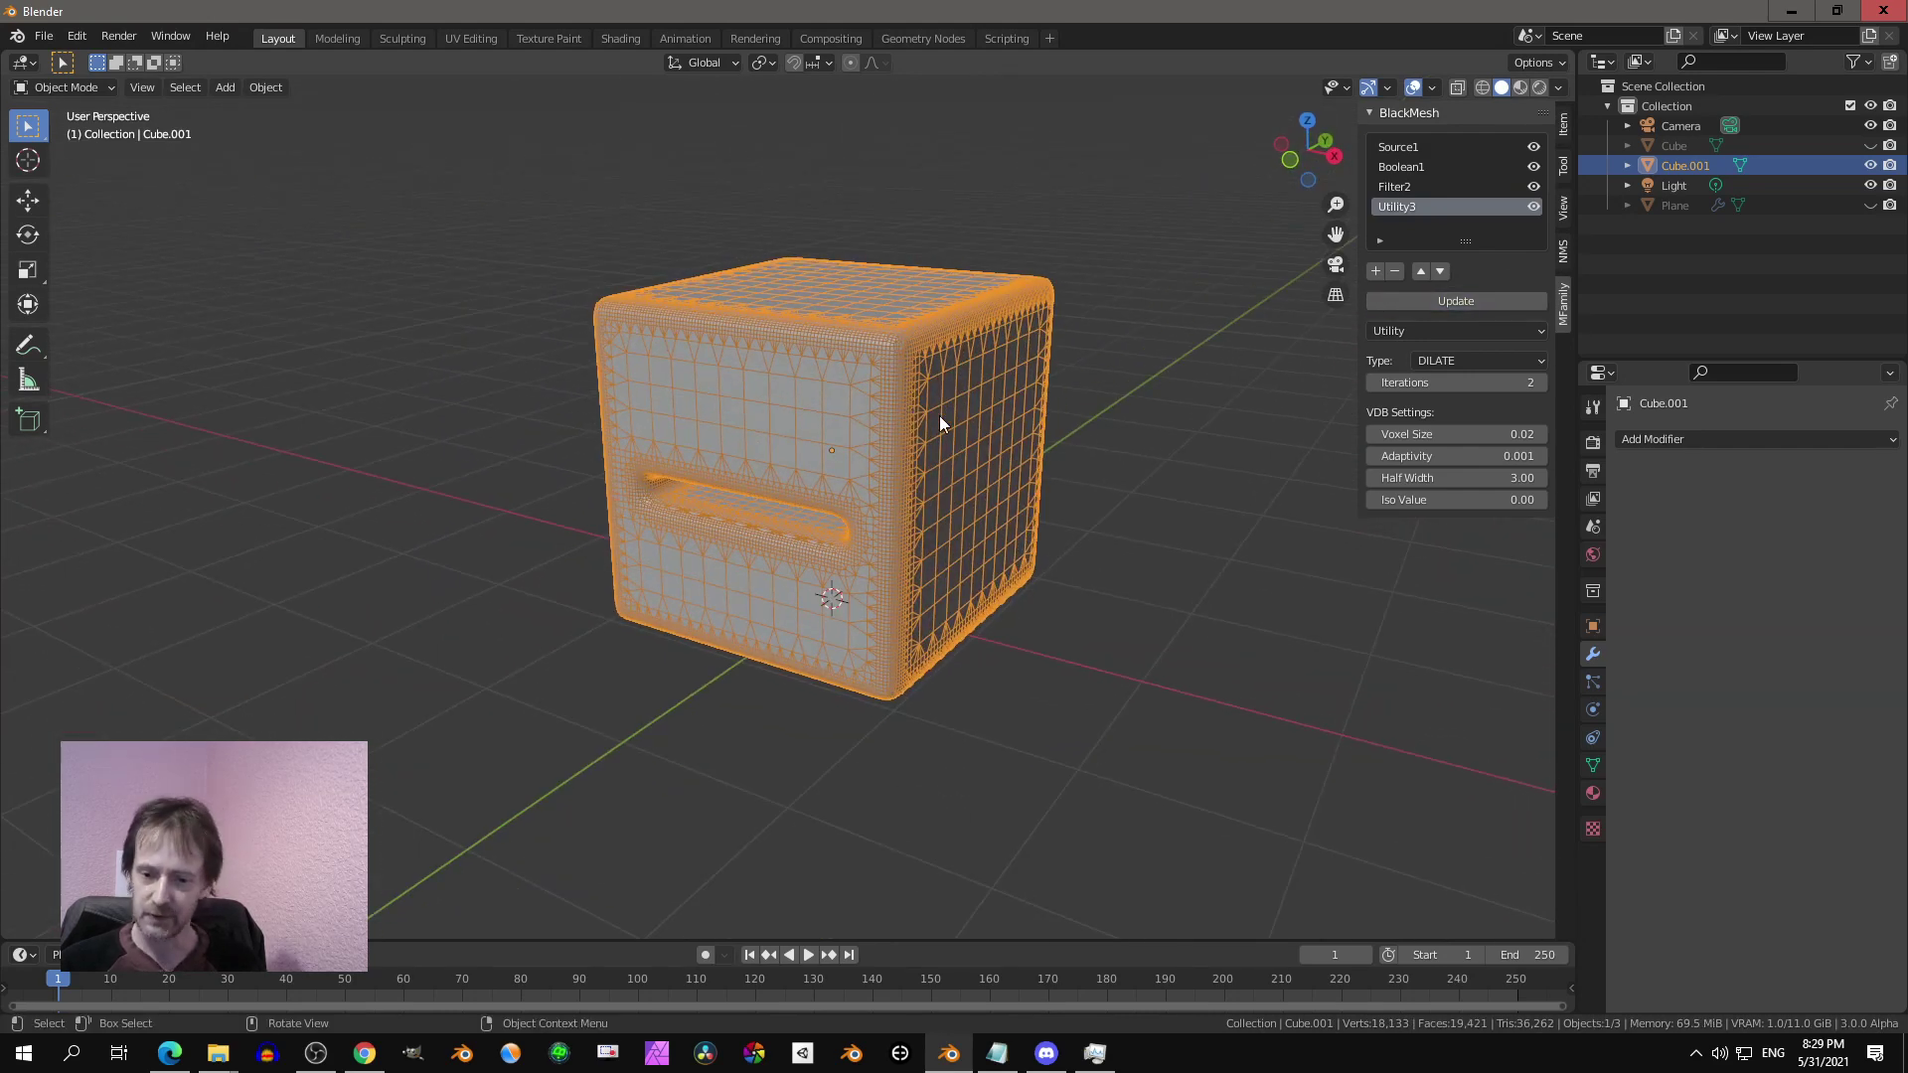